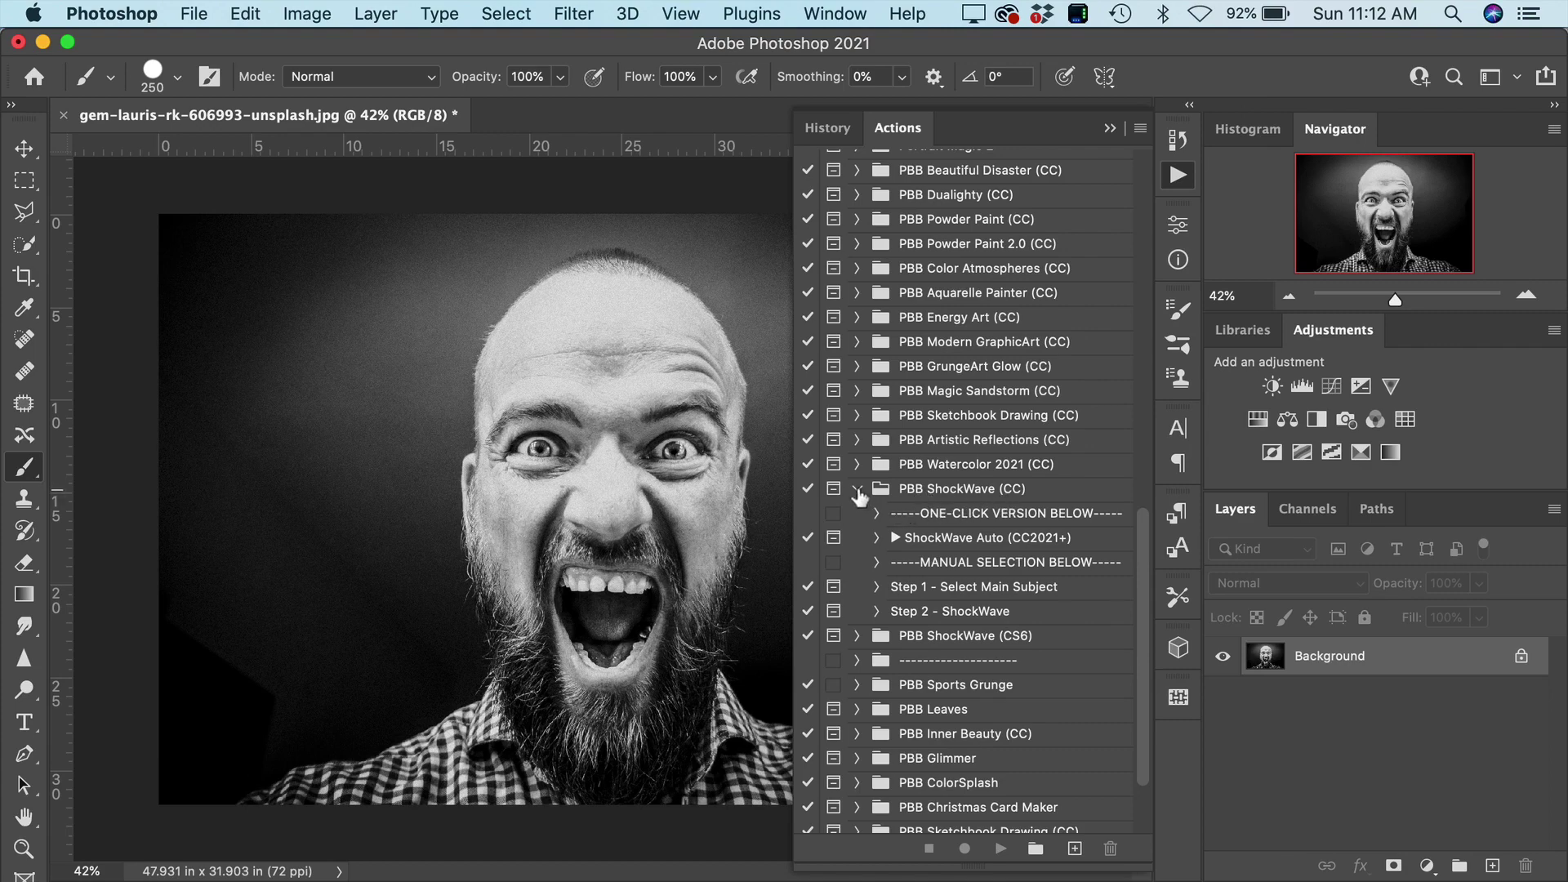
Run the Step 1 - Select Main Subject action from the PBB ShockWave (CS6) set and continue past its painting instructions.
{"action": "left_click", "coordinate": [858, 490]}
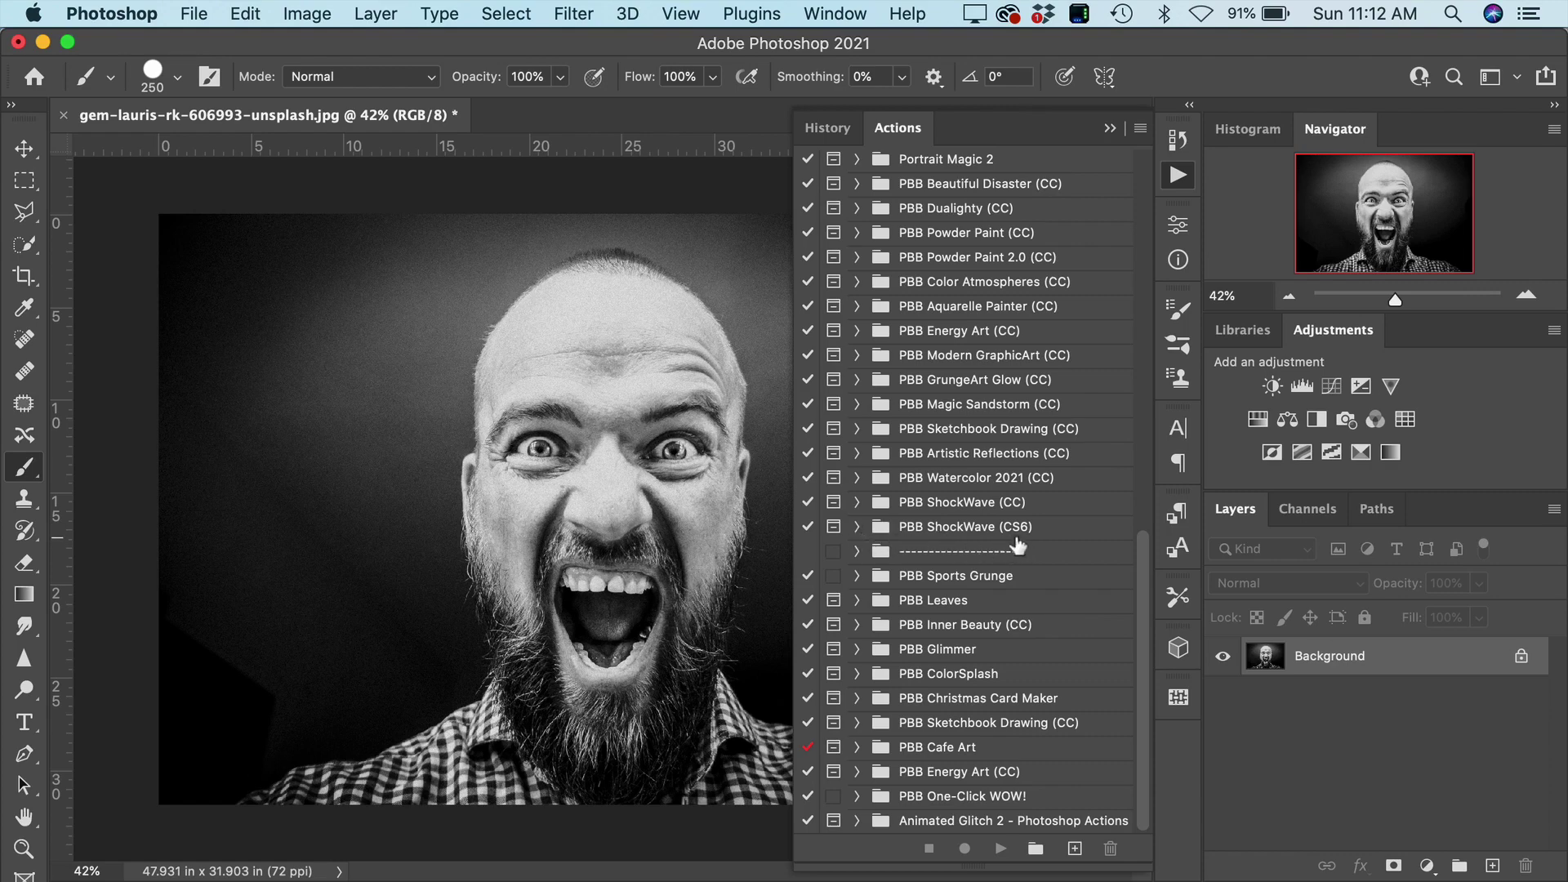
{"action": "left_click", "coordinate": [859, 532]}
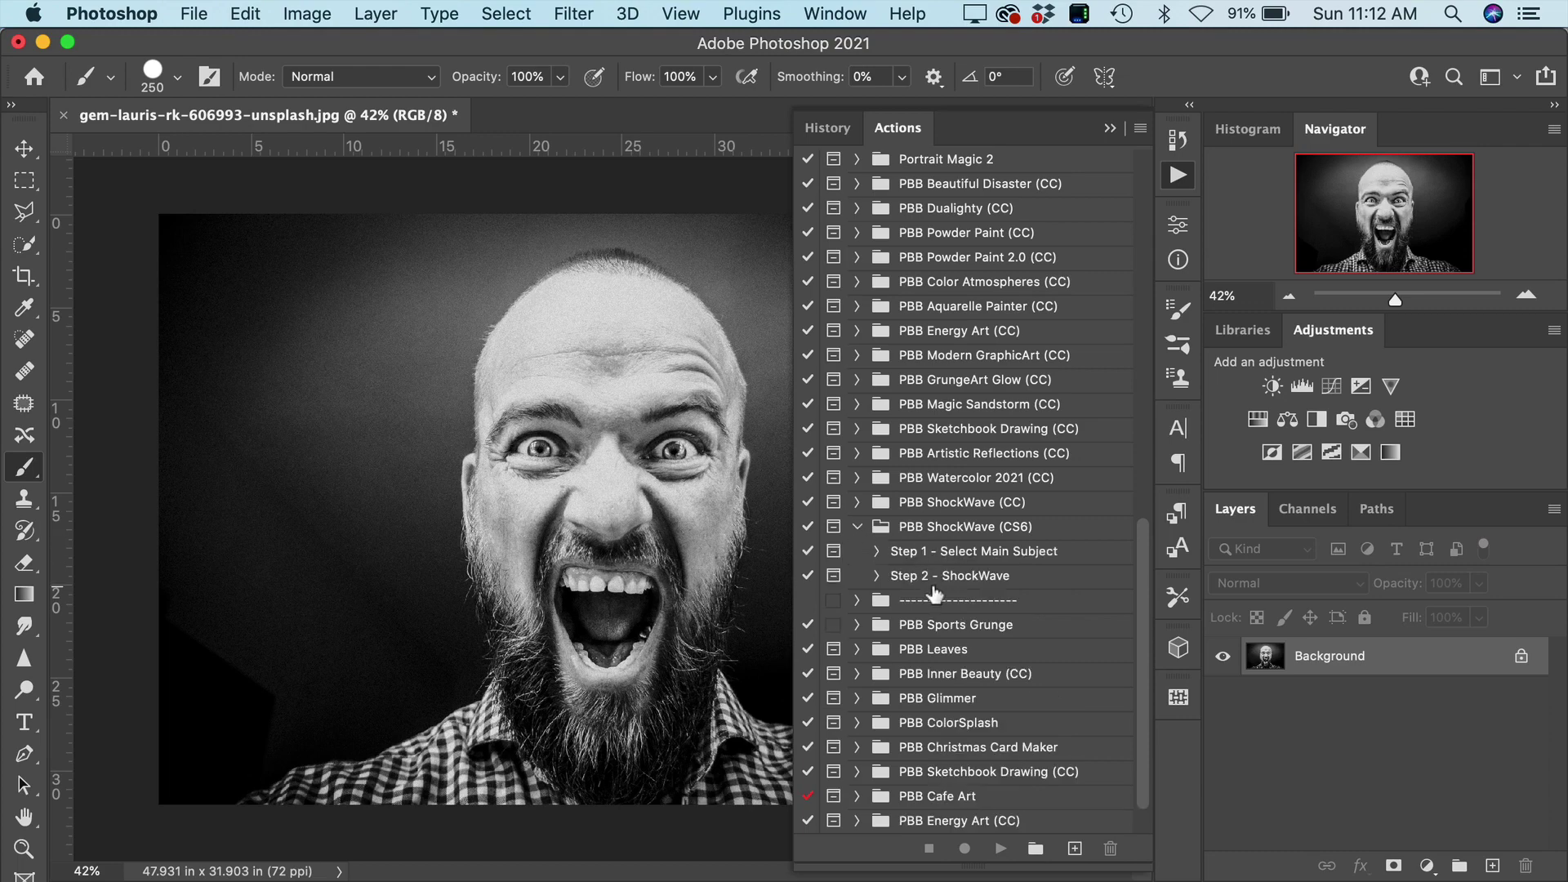
{"action": "left_click", "coordinate": [968, 560]}
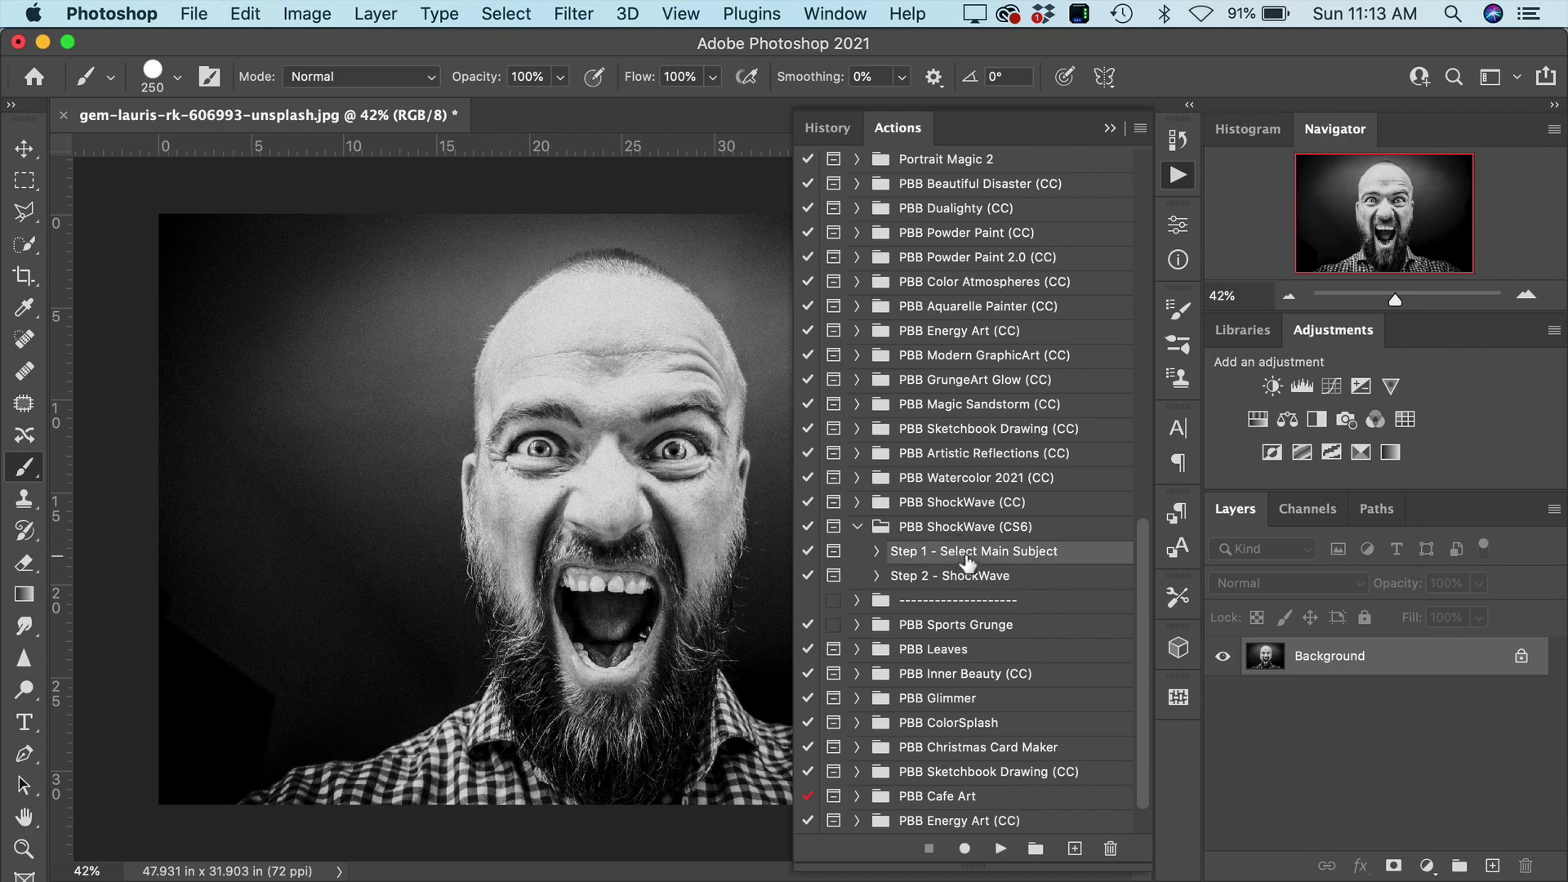
{"action": "left_click", "coordinate": [1000, 849]}
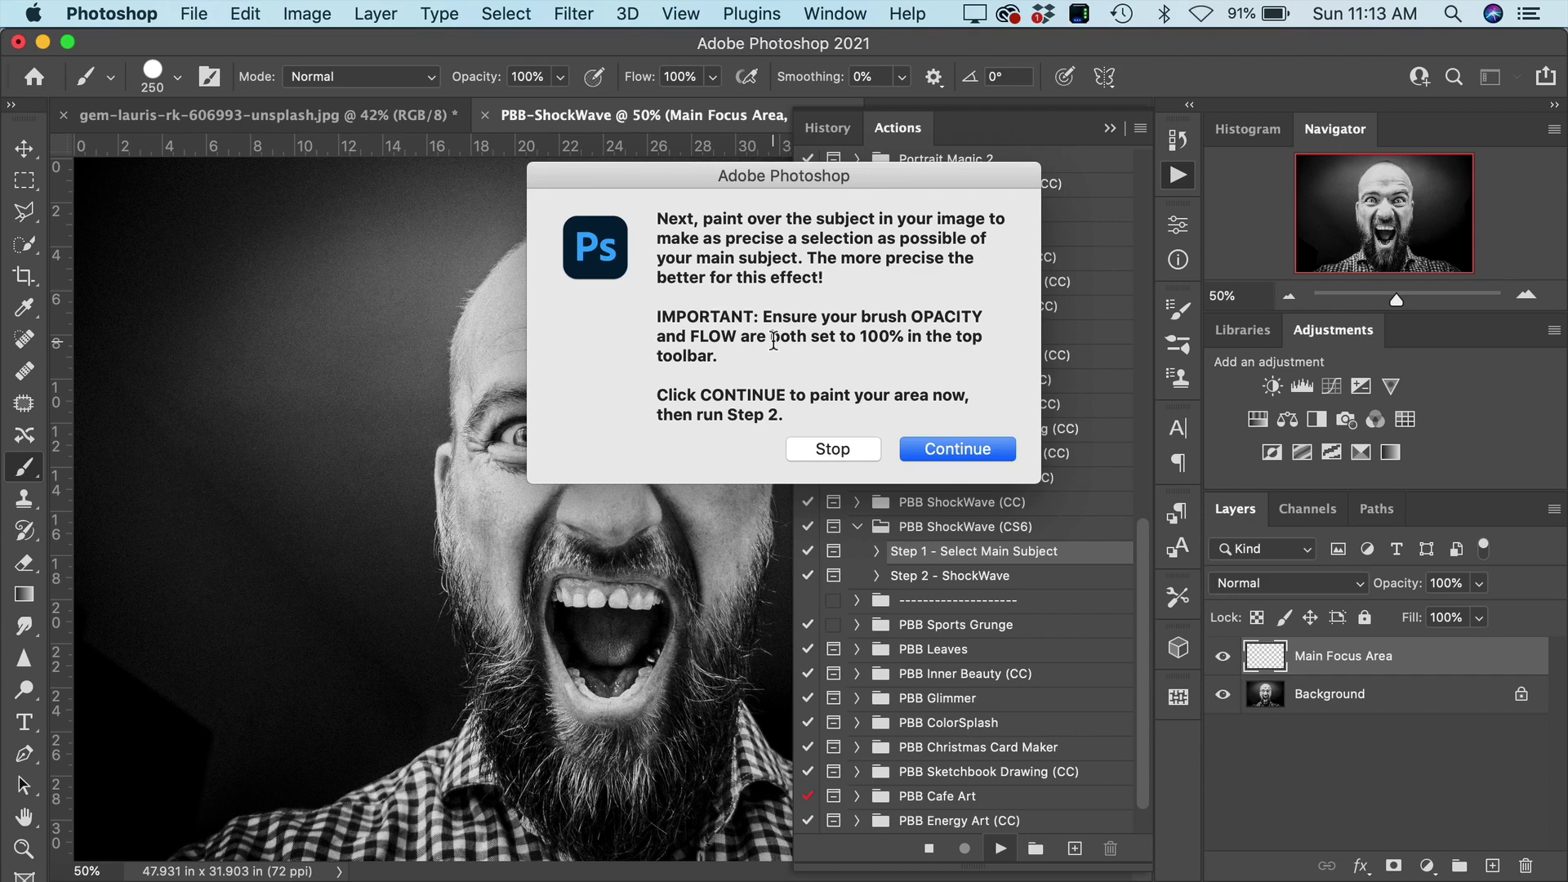
{"action": "left_click", "coordinate": [945, 453]}
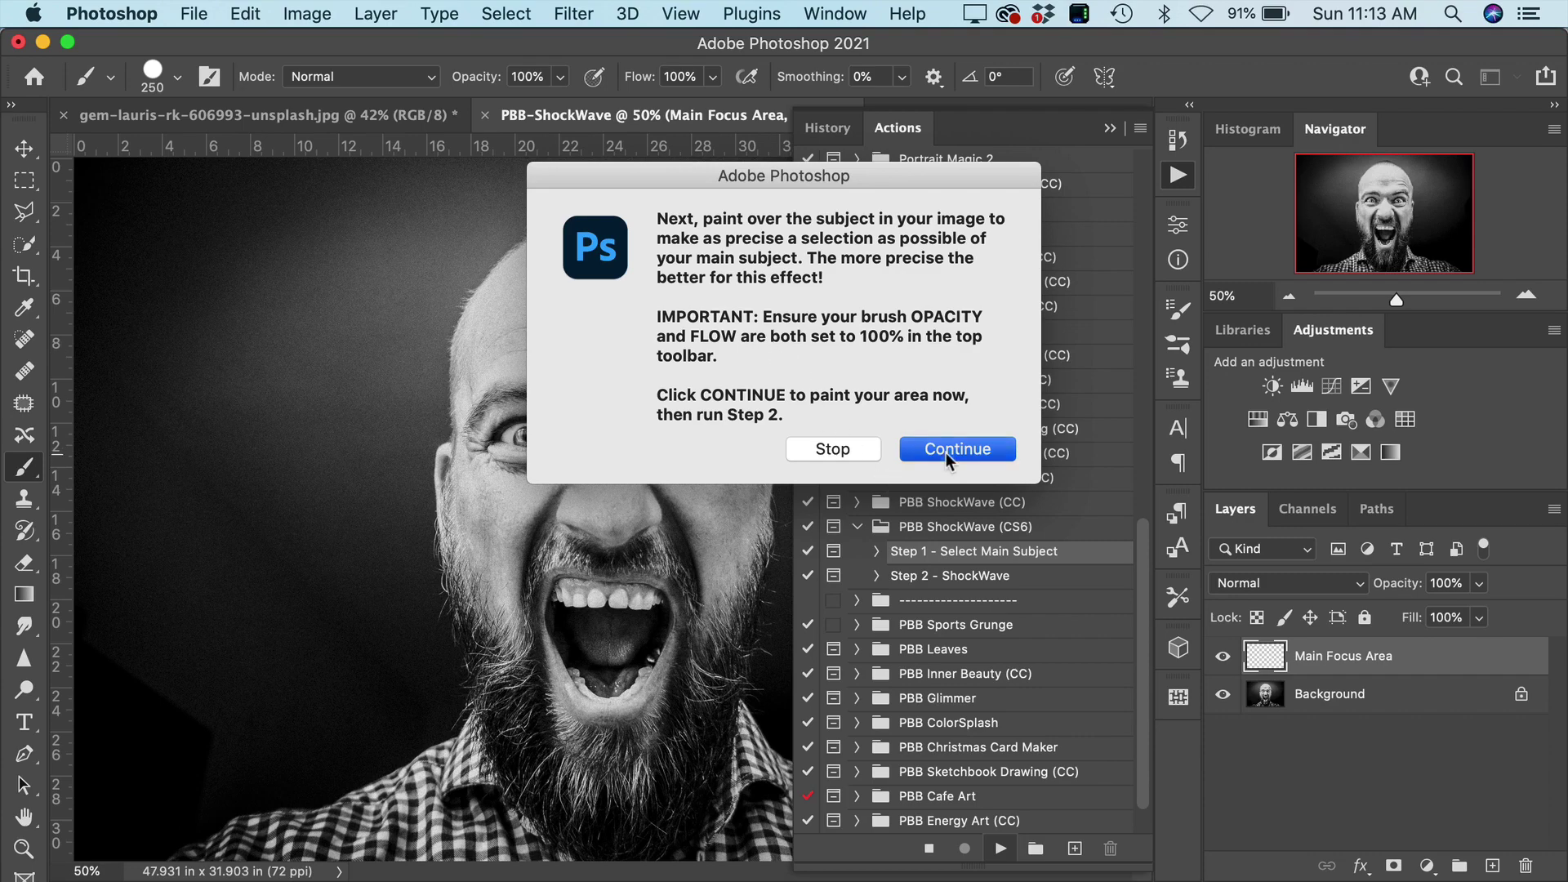
Delete the Main Focus Area layer.
{"action": "mouse_move", "coordinate": [640, 307]}
{"action": "left_mouse_down"}
{"action": "mouse_move", "coordinate": [602, 352]}
{"action": "mouse_move", "coordinate": [605, 309]}
{"action": "mouse_move", "coordinate": [530, 374]}
{"action": "mouse_move", "coordinate": [563, 327]}
{"action": "mouse_move", "coordinate": [510, 353]}
{"action": "mouse_move", "coordinate": [519, 318]}
{"action": "mouse_move", "coordinate": [551, 295]}
{"action": "mouse_move", "coordinate": [514, 320]}
{"action": "mouse_move", "coordinate": [551, 284]}
{"action": "mouse_move", "coordinate": [524, 298]}
{"action": "mouse_move", "coordinate": [576, 260]}
{"action": "mouse_move", "coordinate": [606, 254]}
{"action": "mouse_move", "coordinate": [570, 277]}
{"action": "mouse_move", "coordinate": [671, 297]}
{"action": "mouse_move", "coordinate": [622, 251]}
{"action": "mouse_move", "coordinate": [655, 265]}
{"action": "mouse_move", "coordinate": [728, 364]}
{"action": "mouse_move", "coordinate": [718, 420]}
{"action": "mouse_move", "coordinate": [662, 352]}
{"action": "mouse_move", "coordinate": [578, 475]}
{"action": "mouse_move", "coordinate": [546, 428]}
{"action": "mouse_move", "coordinate": [584, 547]}
{"action": "left_mouse_up"}
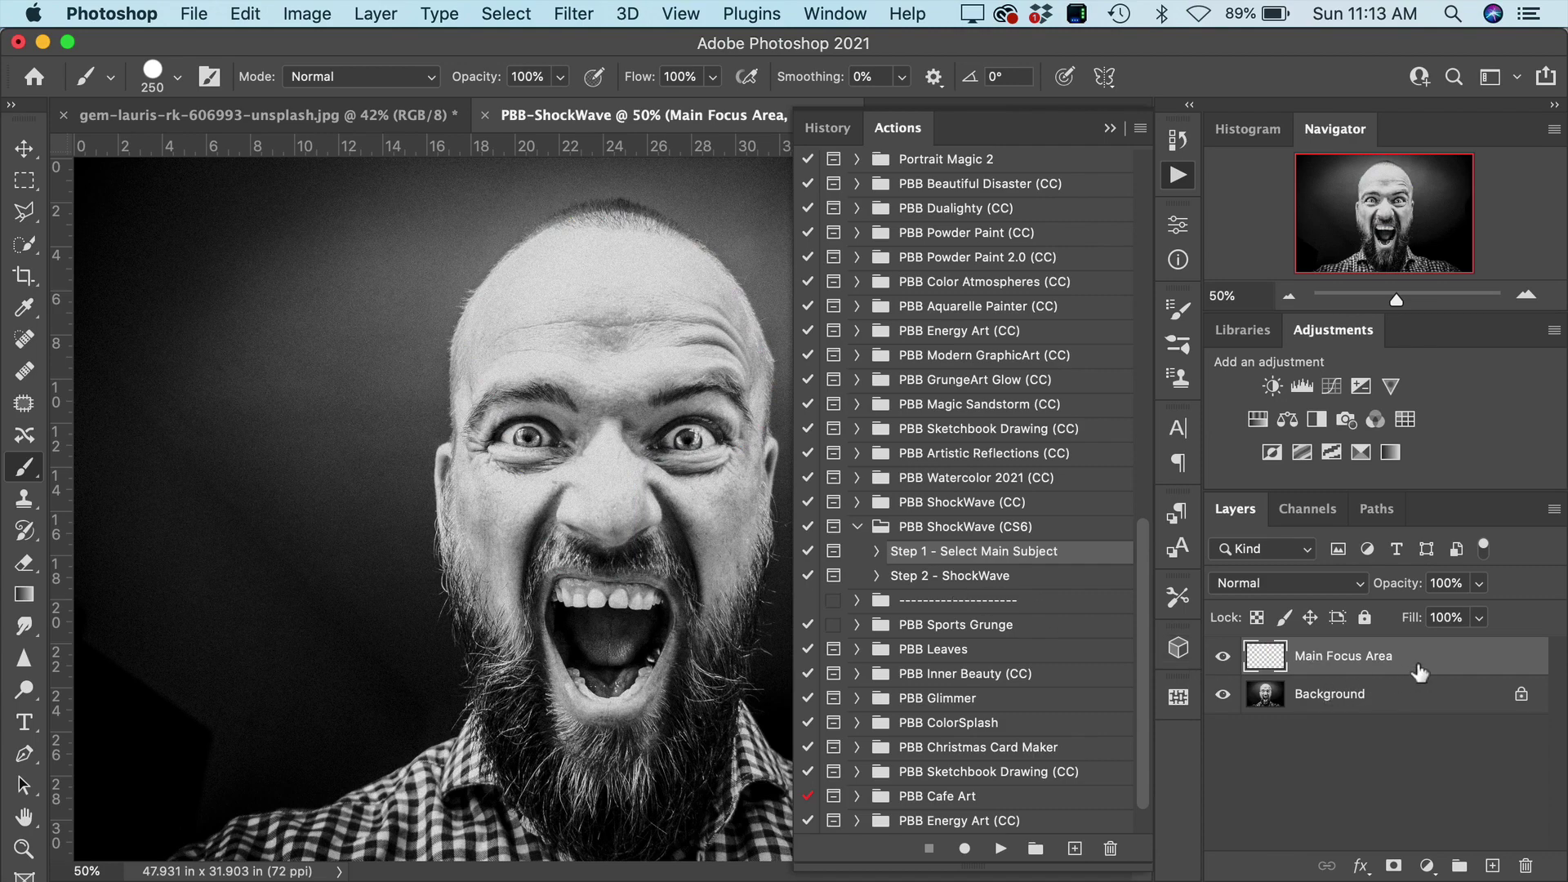
{"action": "left_click_drag", "start_coordinate": [1419, 671], "coordinate": [1524, 866]}
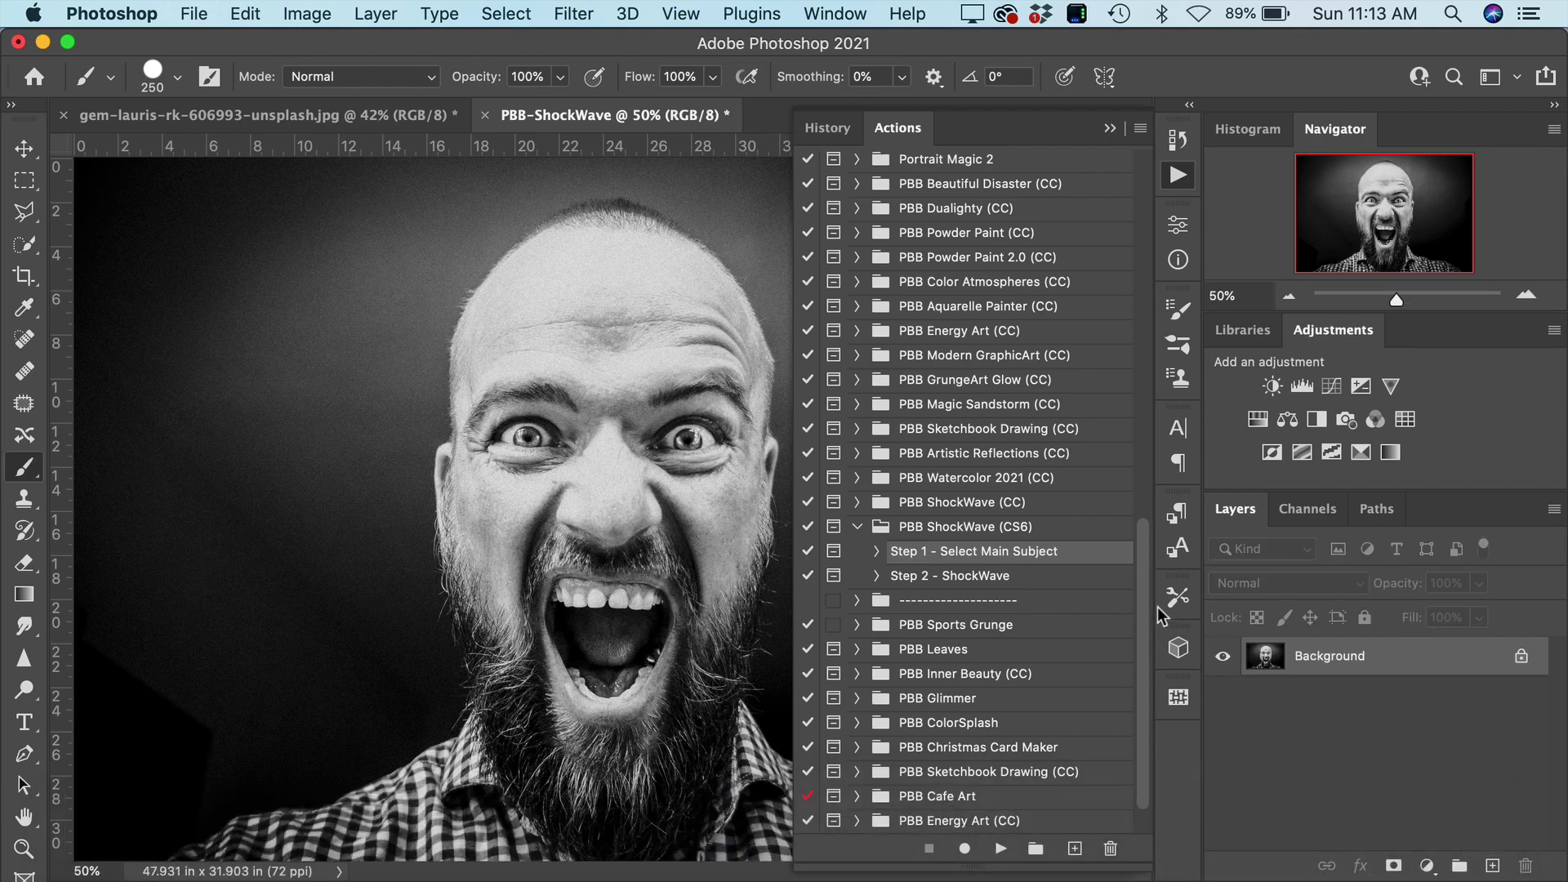
Run the one-click ShockWave Auto (CC2021+) action from the PBB ShockWave (CC) set and dismiss its closing message.
{"action": "left_click", "coordinate": [856, 527]}
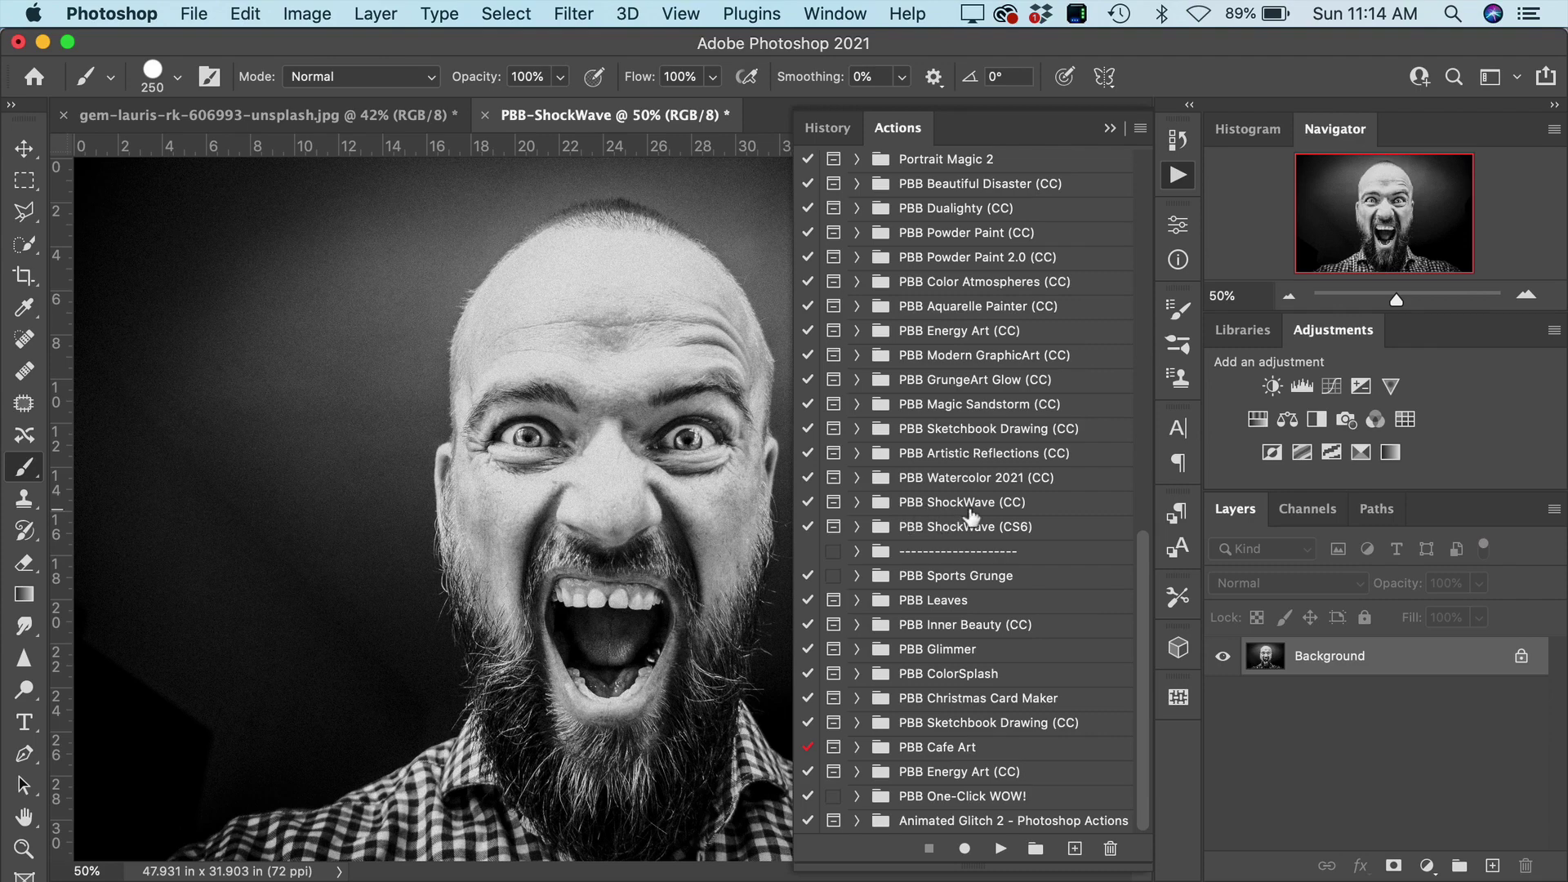
{"action": "left_click", "coordinate": [857, 501]}
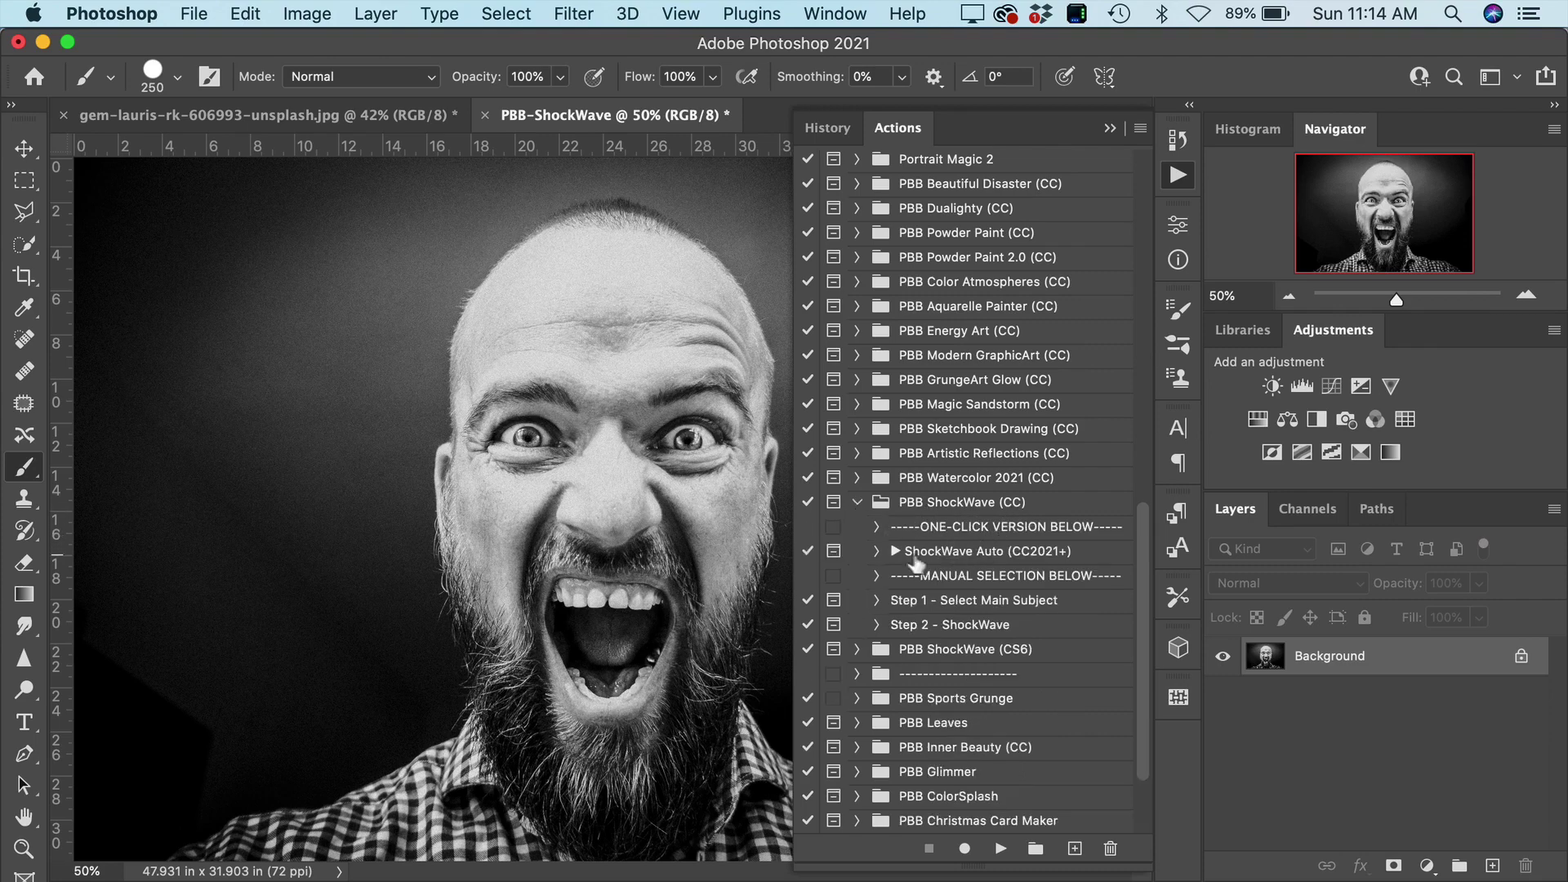
{"action": "left_click", "coordinate": [950, 557]}
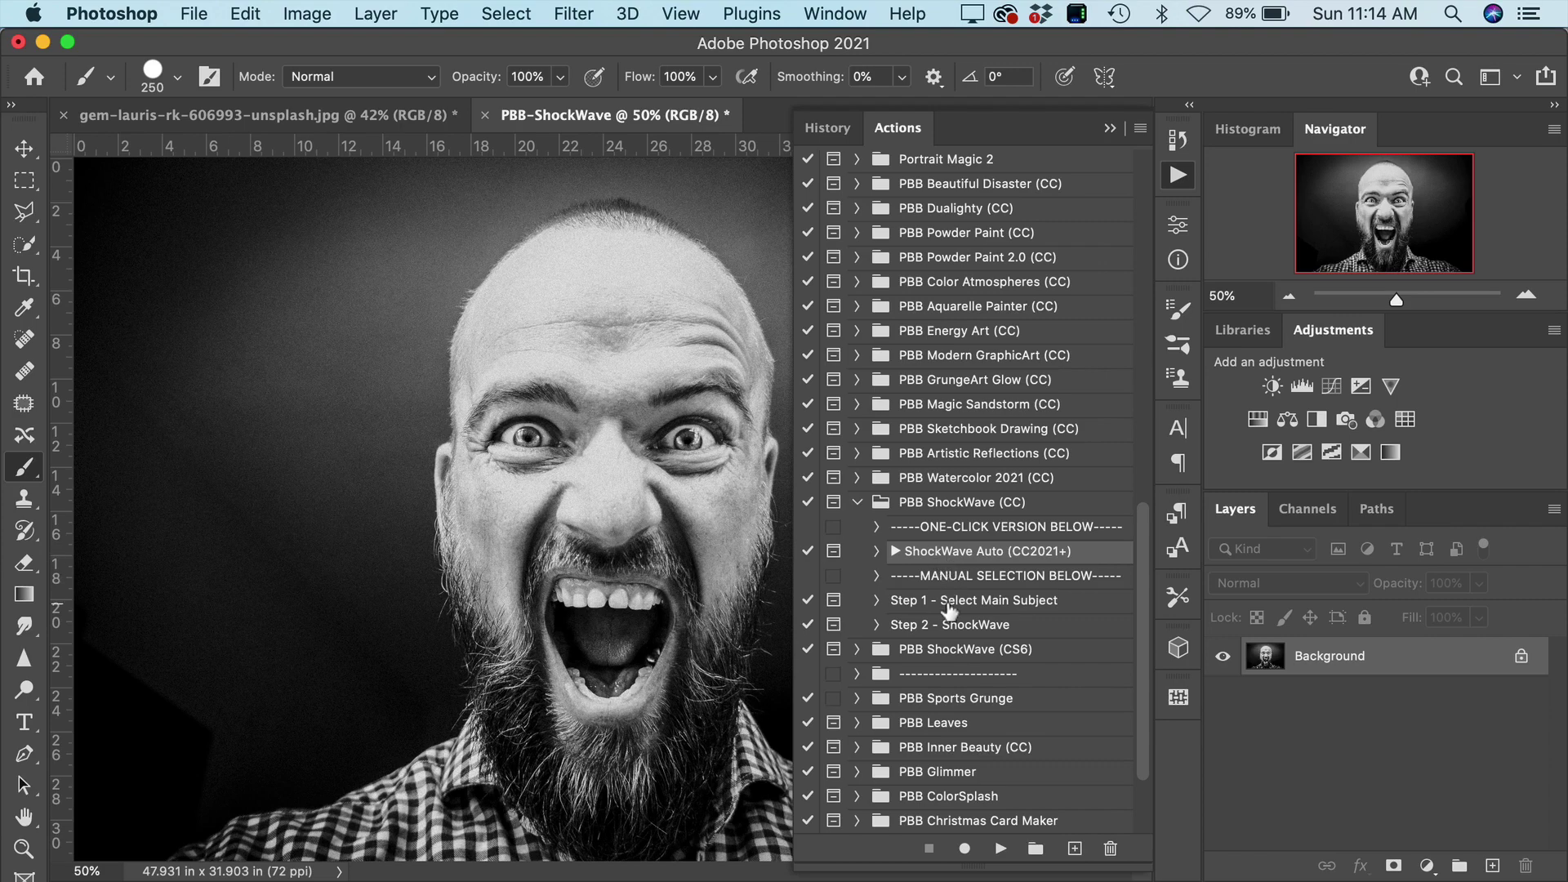
{"action": "left_click", "coordinate": [947, 604]}
{"action": "left_click", "coordinate": [963, 557]}
{"action": "left_click", "coordinate": [1001, 849]}
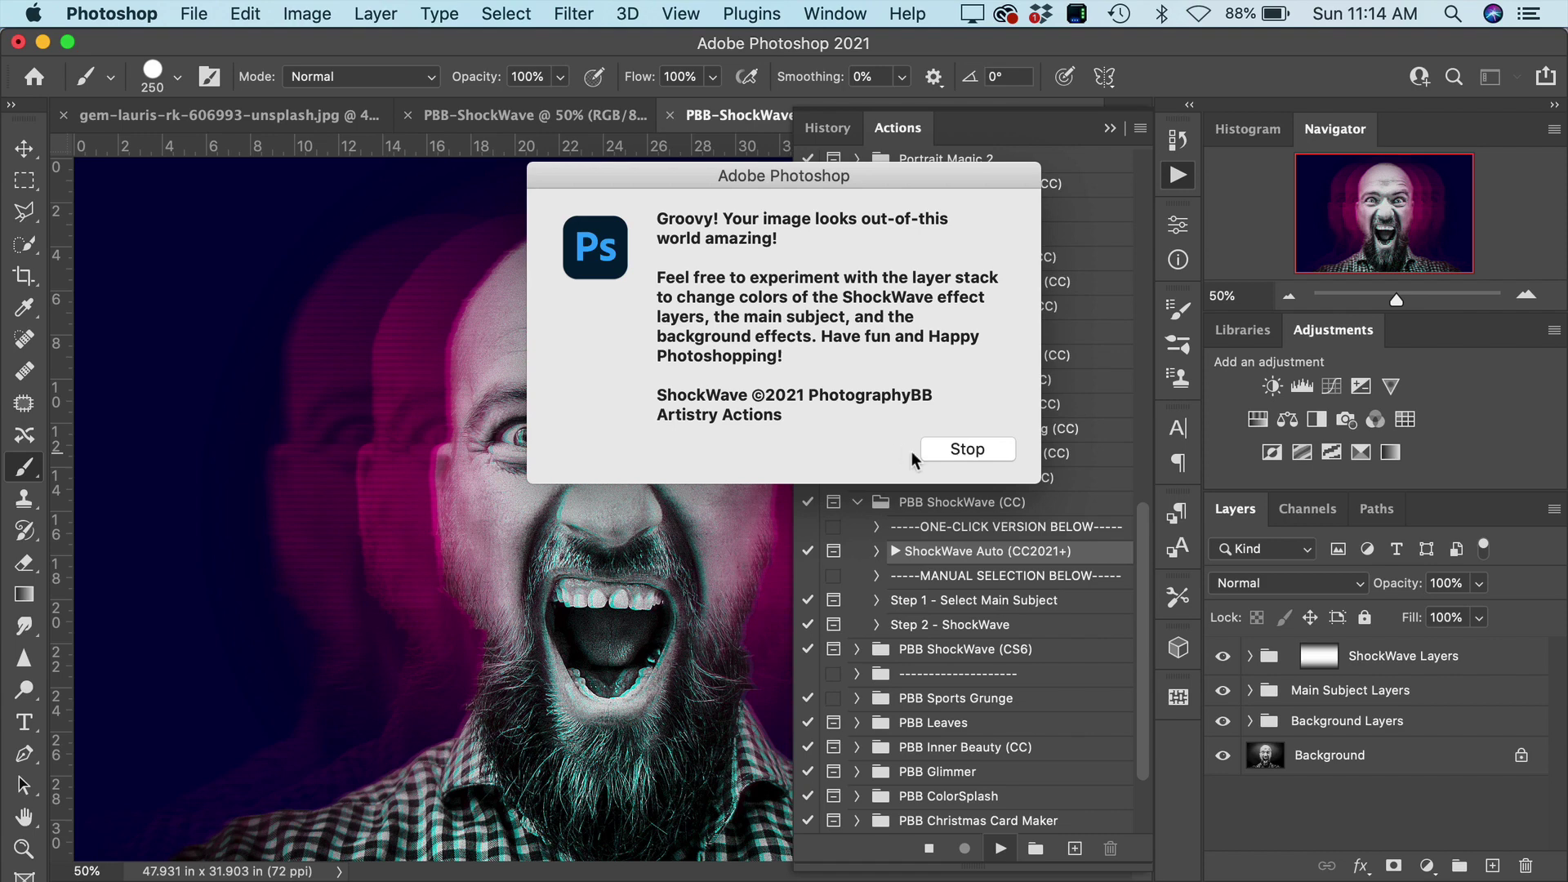
{"action": "left_click", "coordinate": [957, 451]}
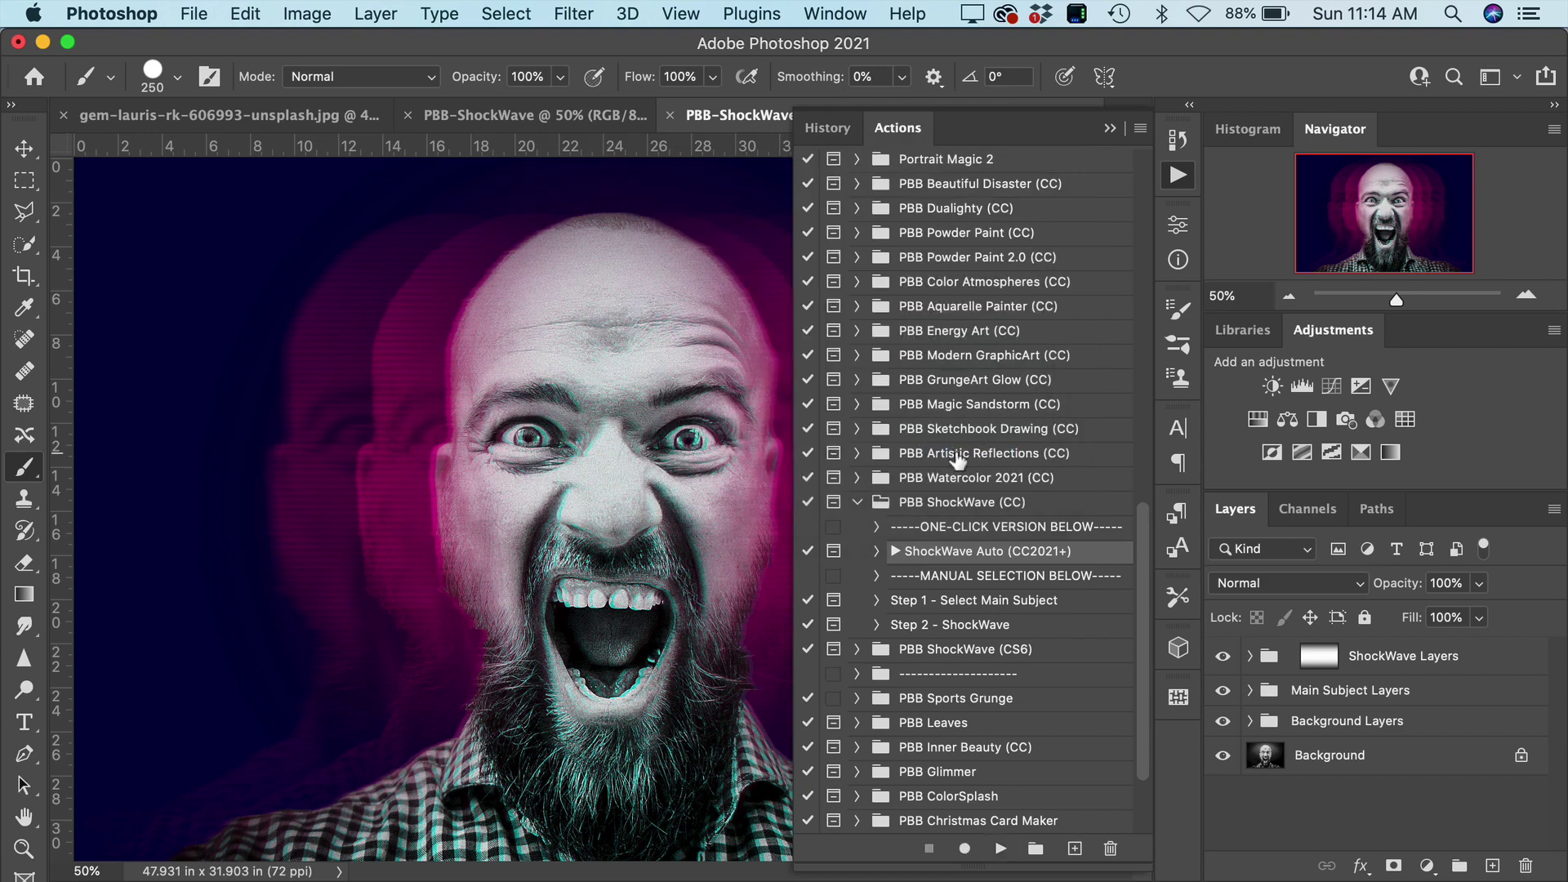
Hide the action list and set the document zoom to 40%.
{"action": "left_click", "coordinate": [1112, 129]}
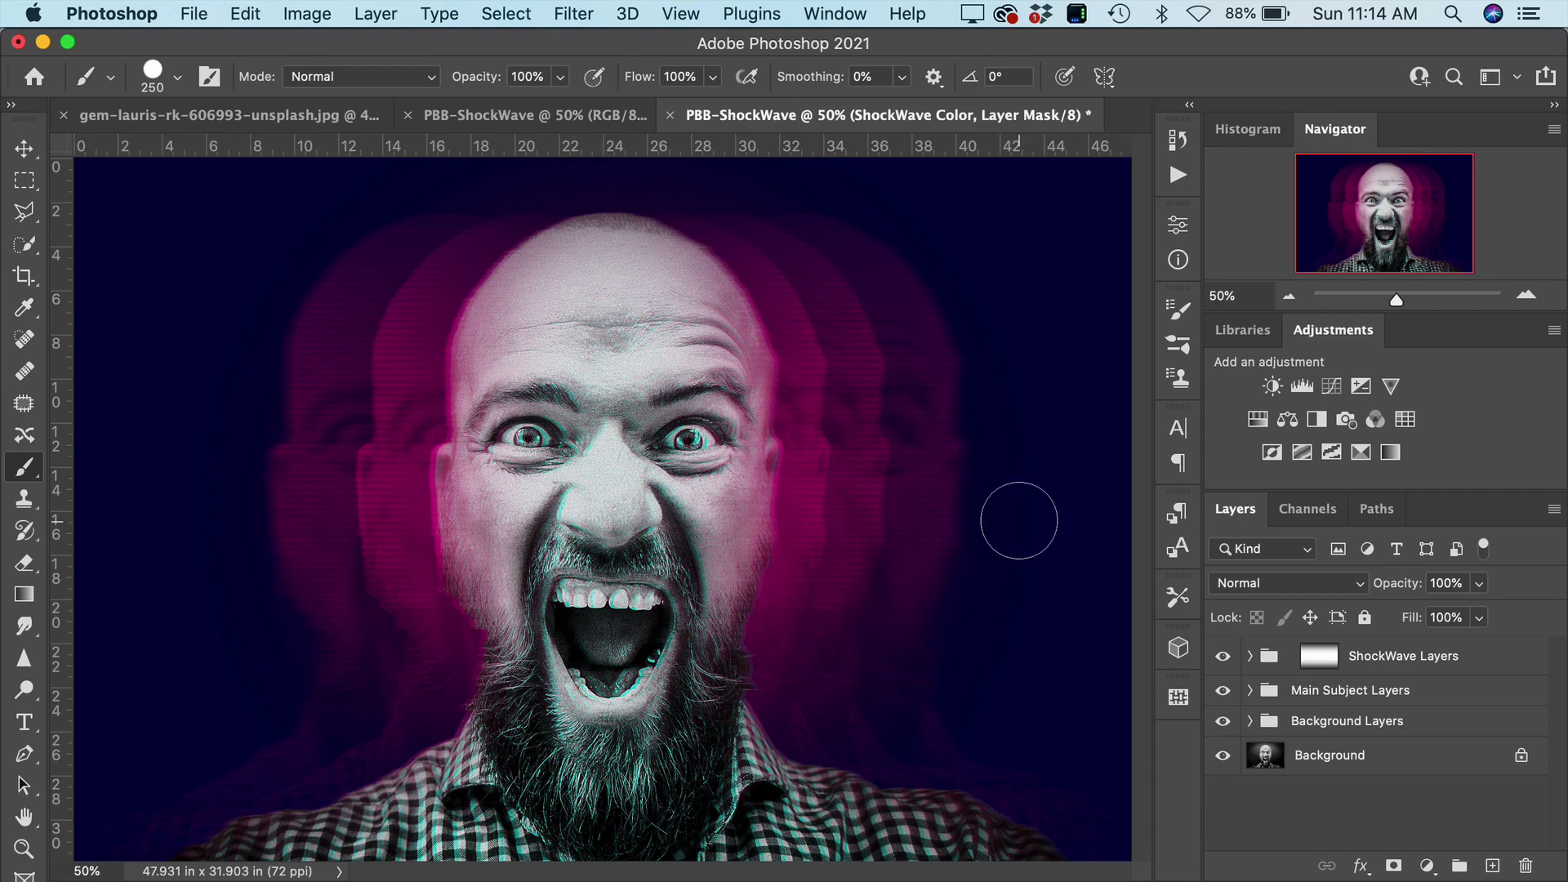
{"action": "left_click", "coordinate": [1222, 296]}
{"action": "type", "text": "40"}
{"action": "key", "text": "Return"}
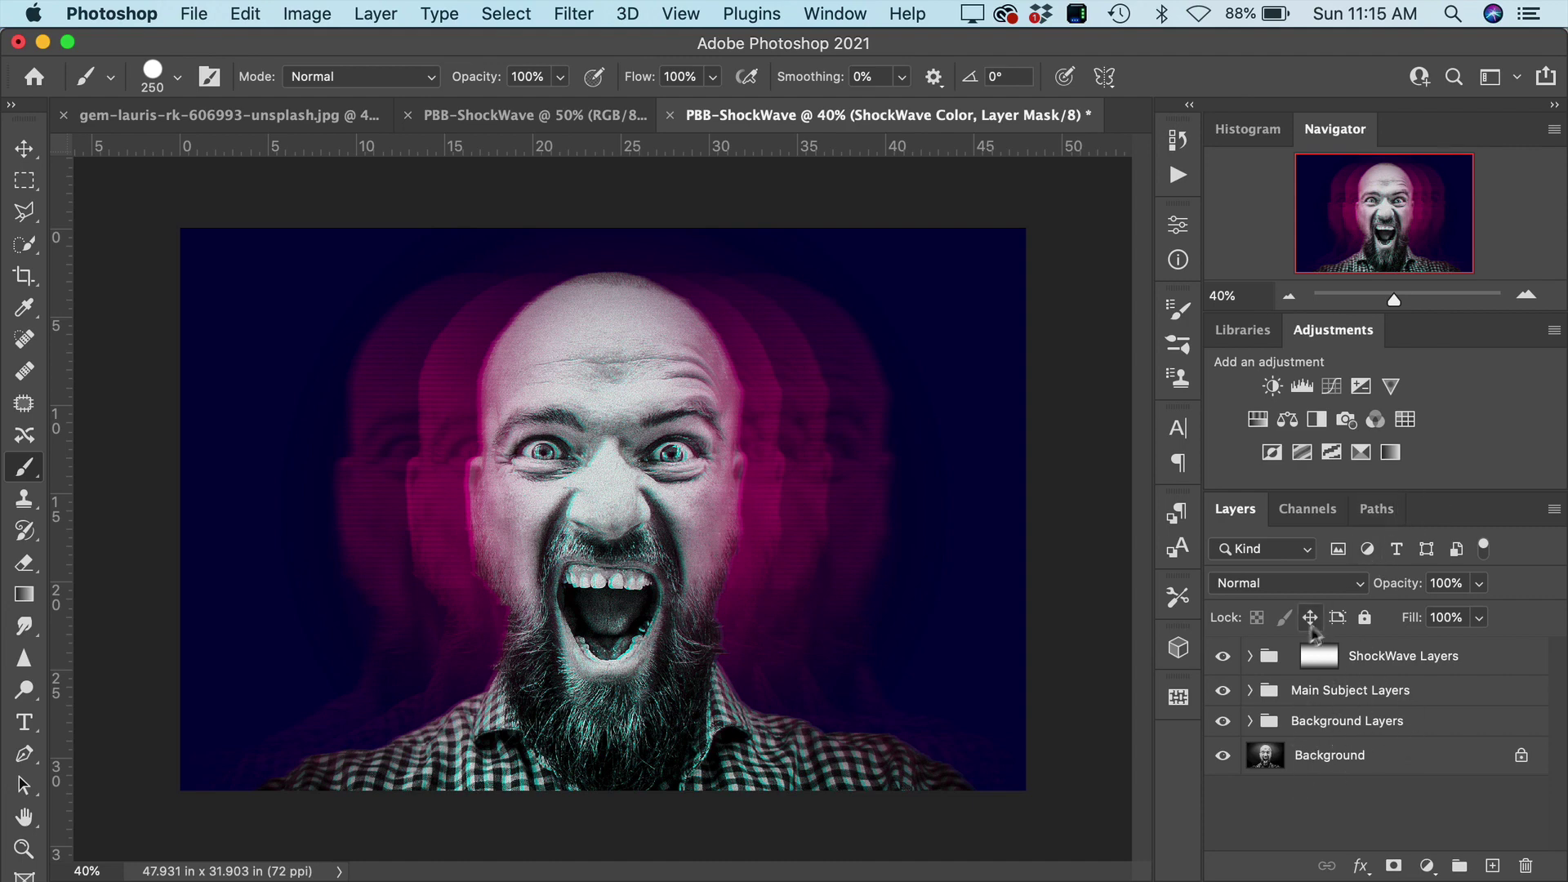
Examine the layers inside the Main Subject Layers and ShockWave Layers groups, and collapse the groups again.
{"action": "left_click", "coordinate": [1250, 690]}
{"action": "scroll", "coordinate": [1267, 762], "scroll_direction": "down", "scroll_amount": 3}
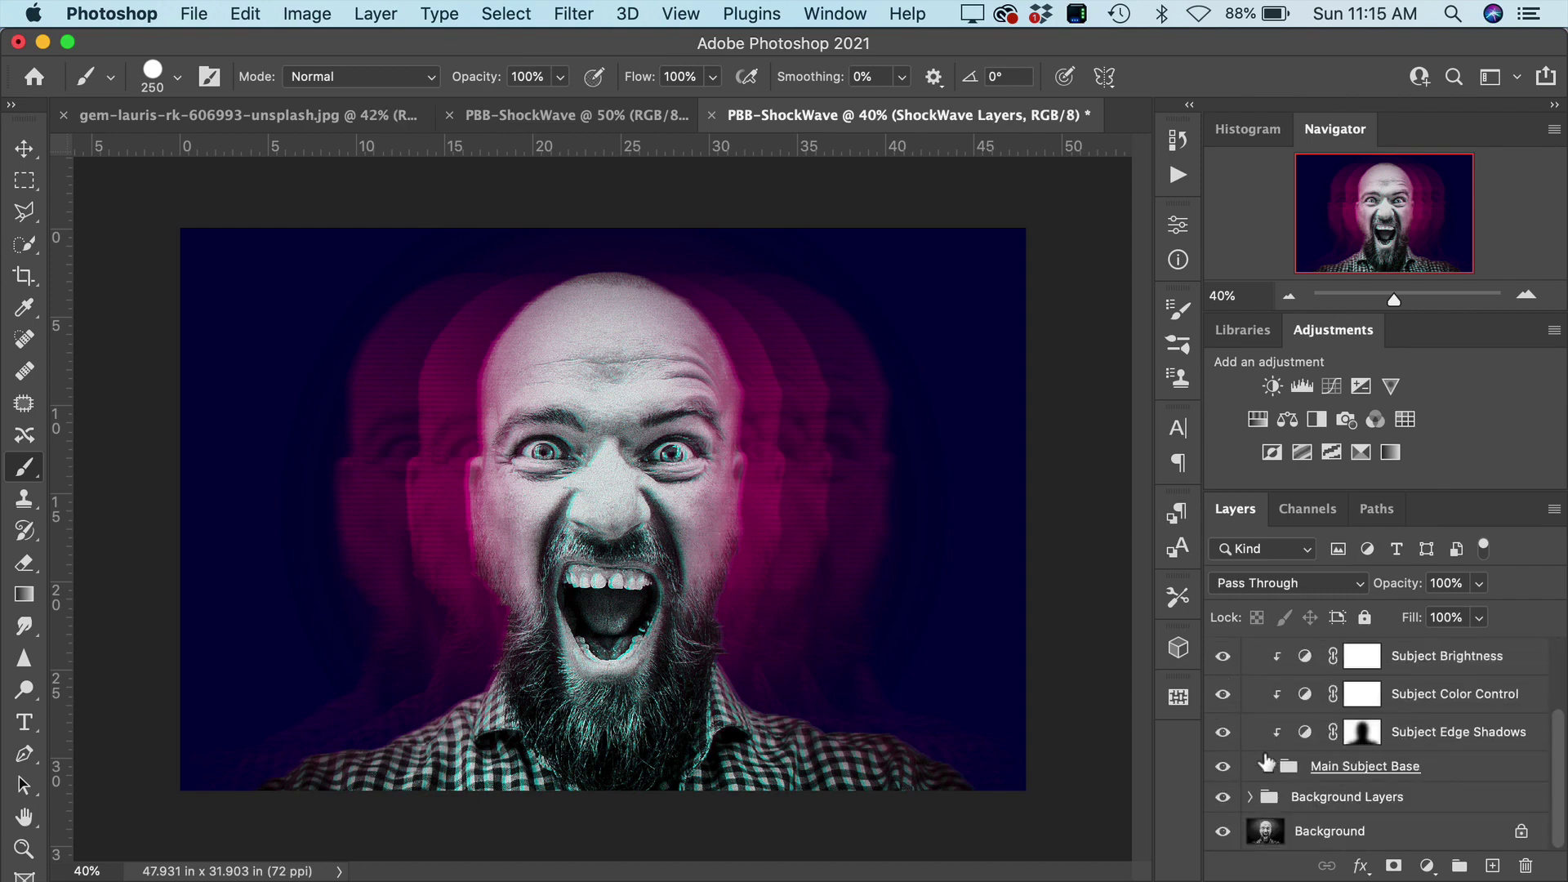
{"action": "scroll", "coordinate": [1269, 759], "scroll_direction": "up", "scroll_amount": 3}
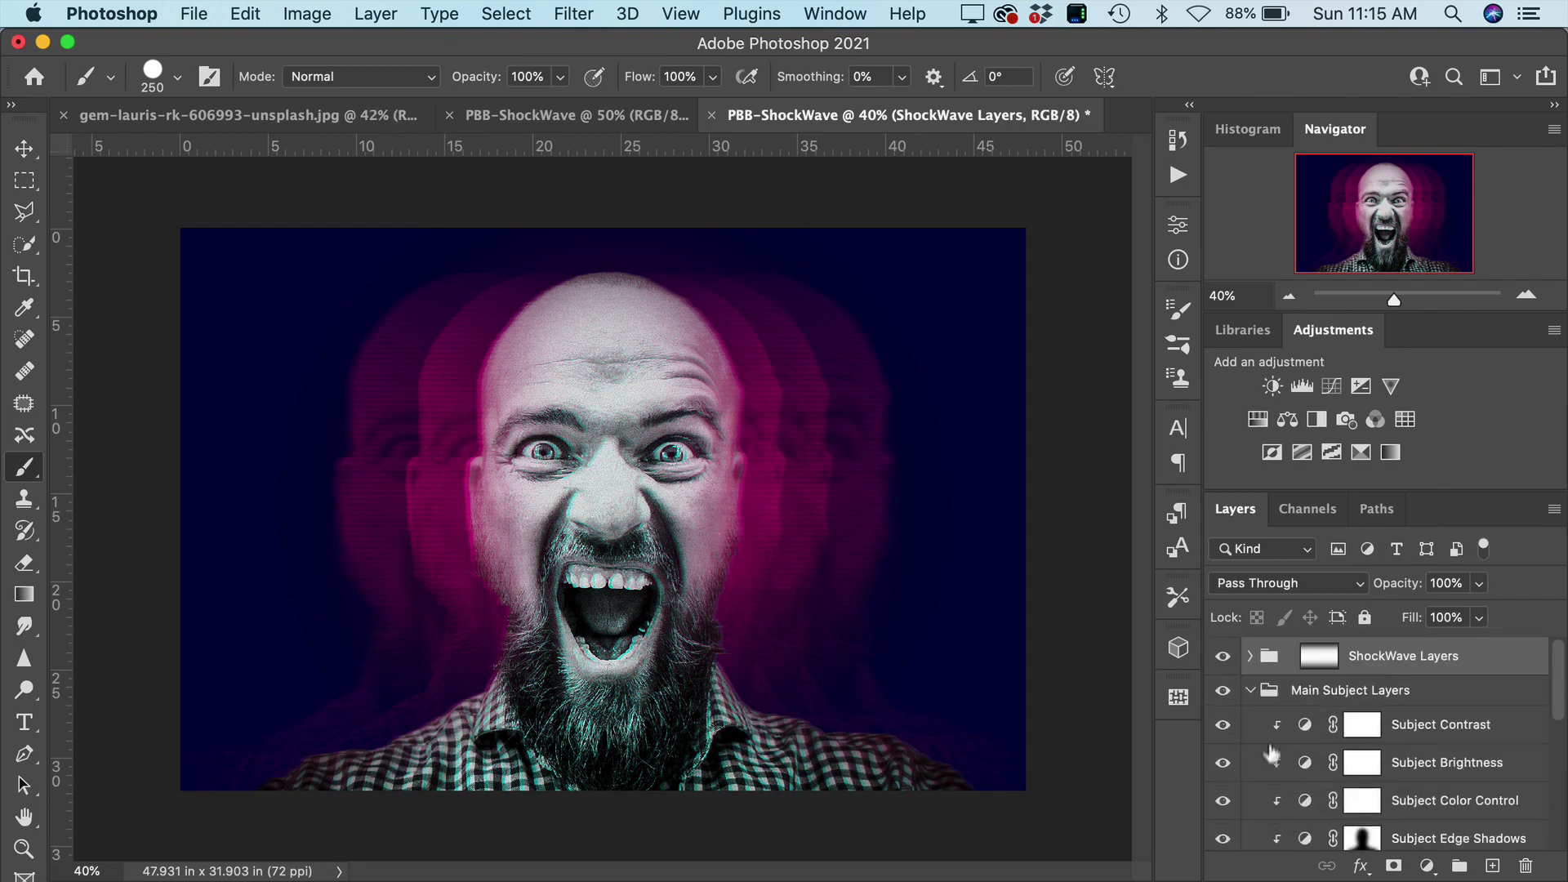
{"action": "left_click", "coordinate": [1250, 656]}
{"action": "scroll", "coordinate": [1333, 756], "scroll_direction": "down", "scroll_amount": 5}
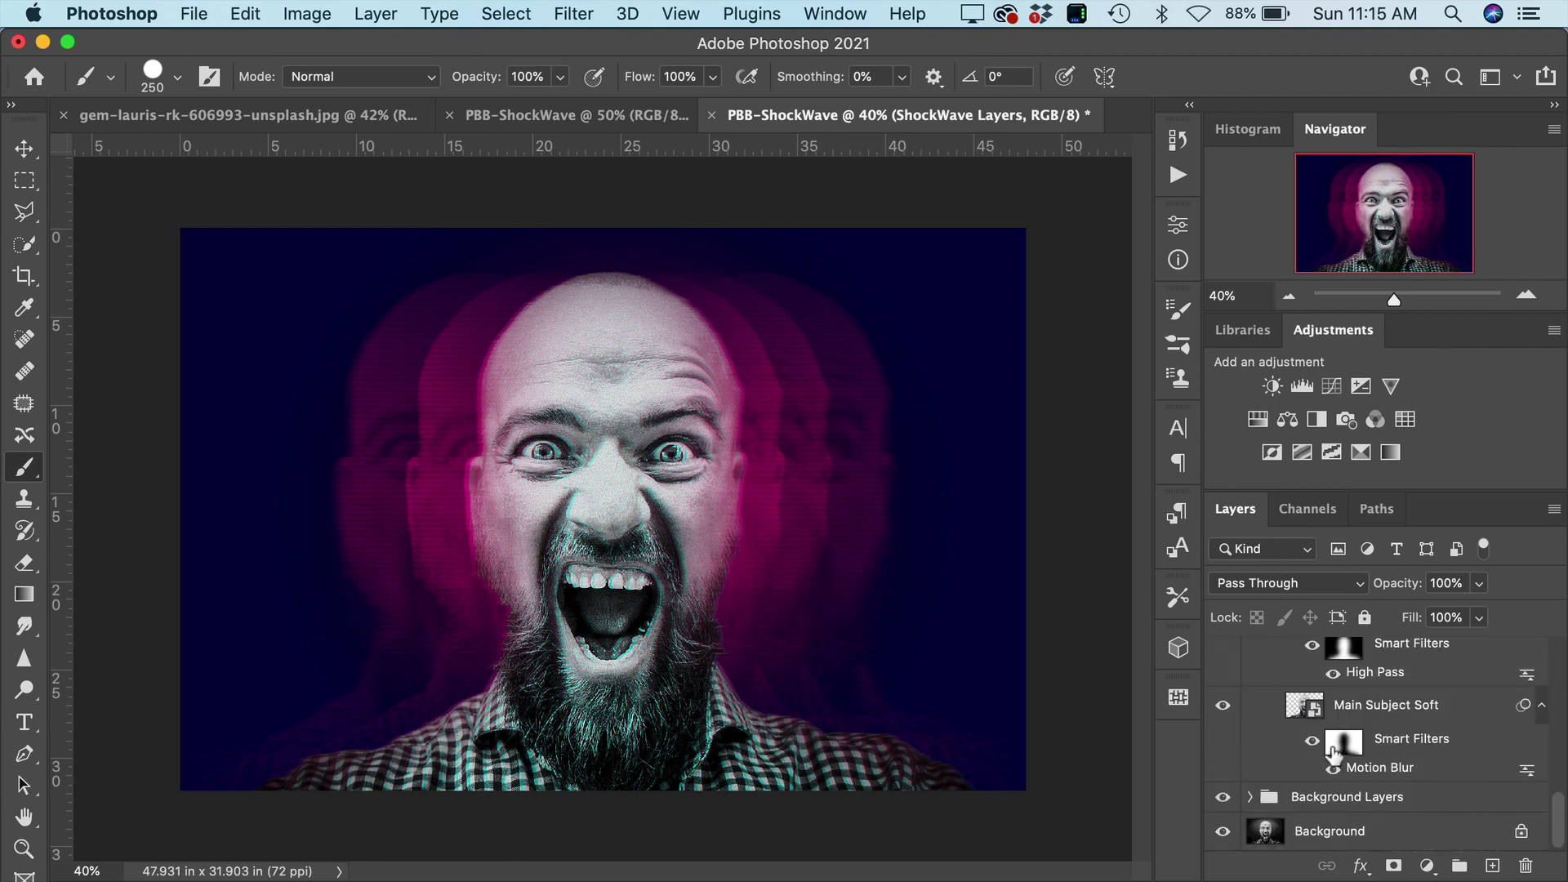
{"action": "scroll", "coordinate": [1333, 755], "scroll_direction": "up", "scroll_amount": 5}
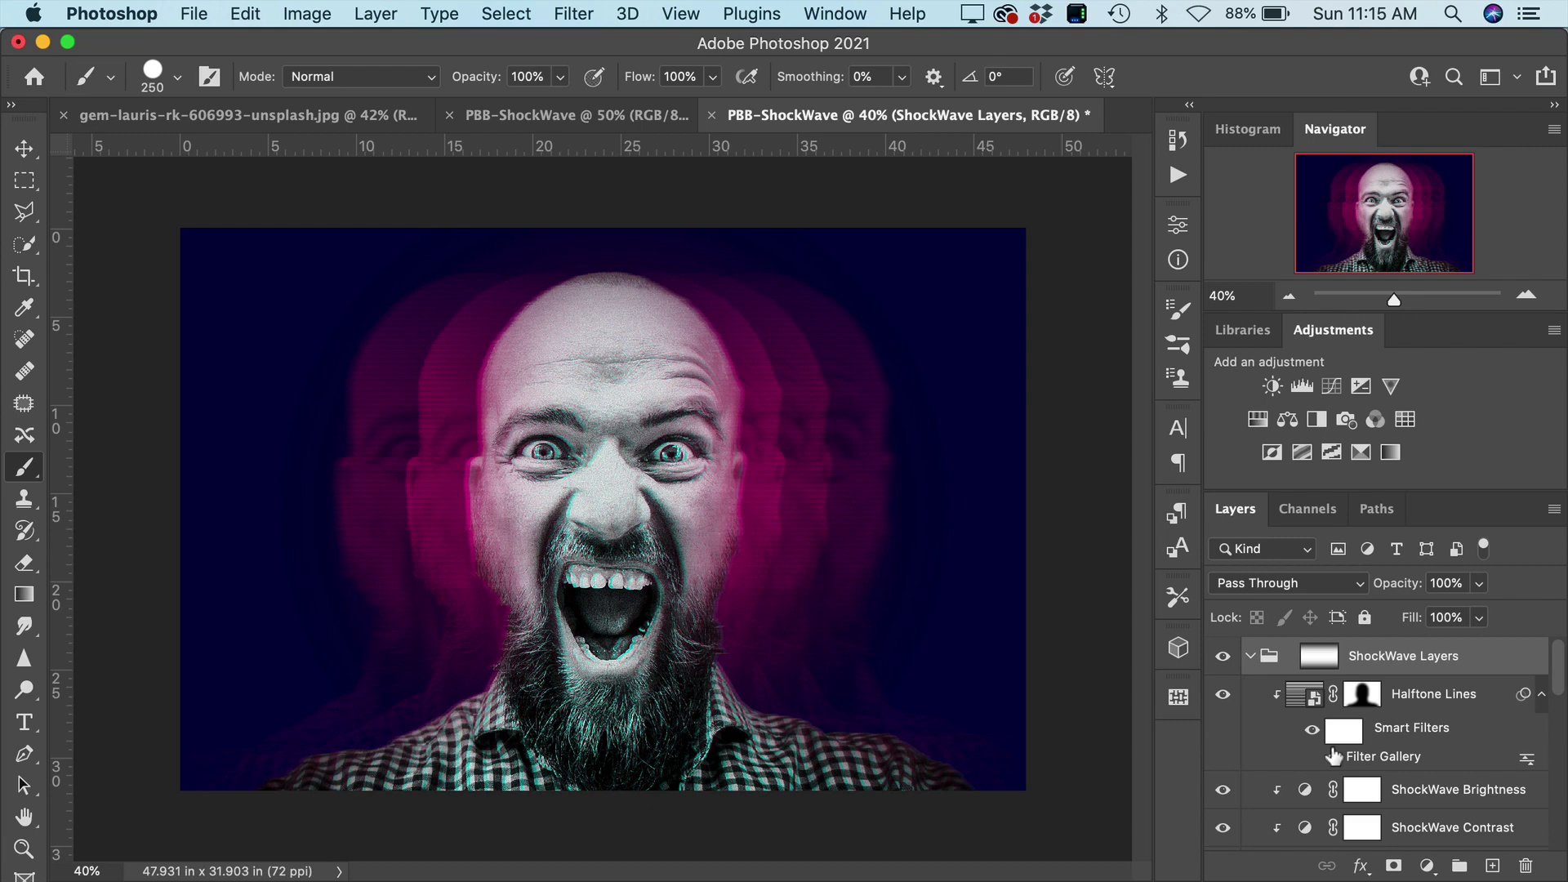
{"action": "left_click", "coordinate": [1249, 657]}
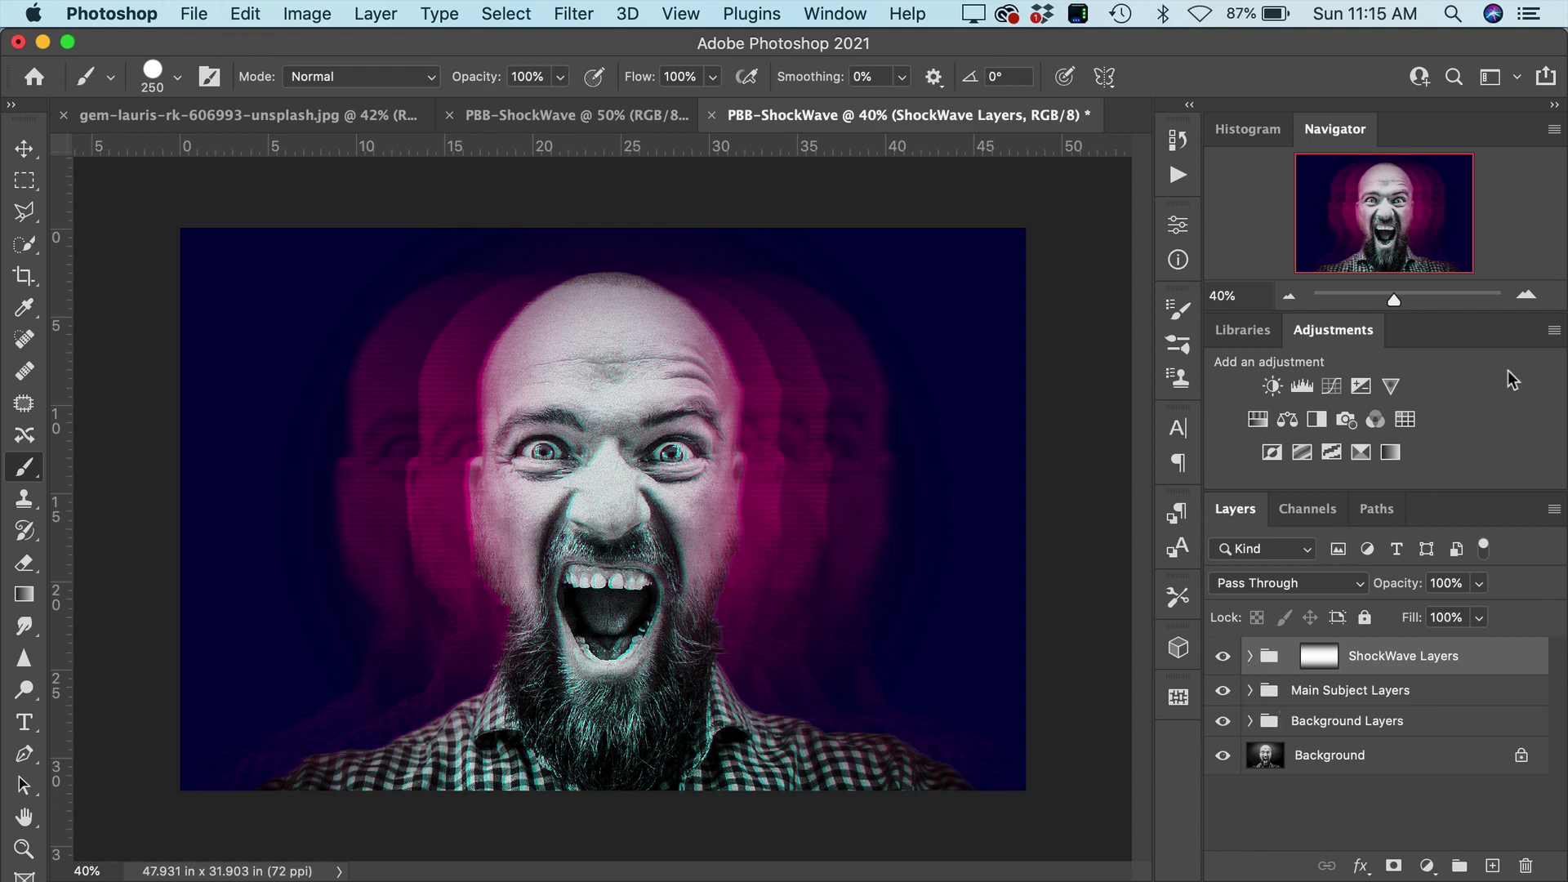
Expand the ShockWave Layers group and zoom the image to 75%, centred on the head and its echoes.
{"action": "left_click_drag", "start_coordinate": [1468, 486], "coordinate": [1470, 459]}
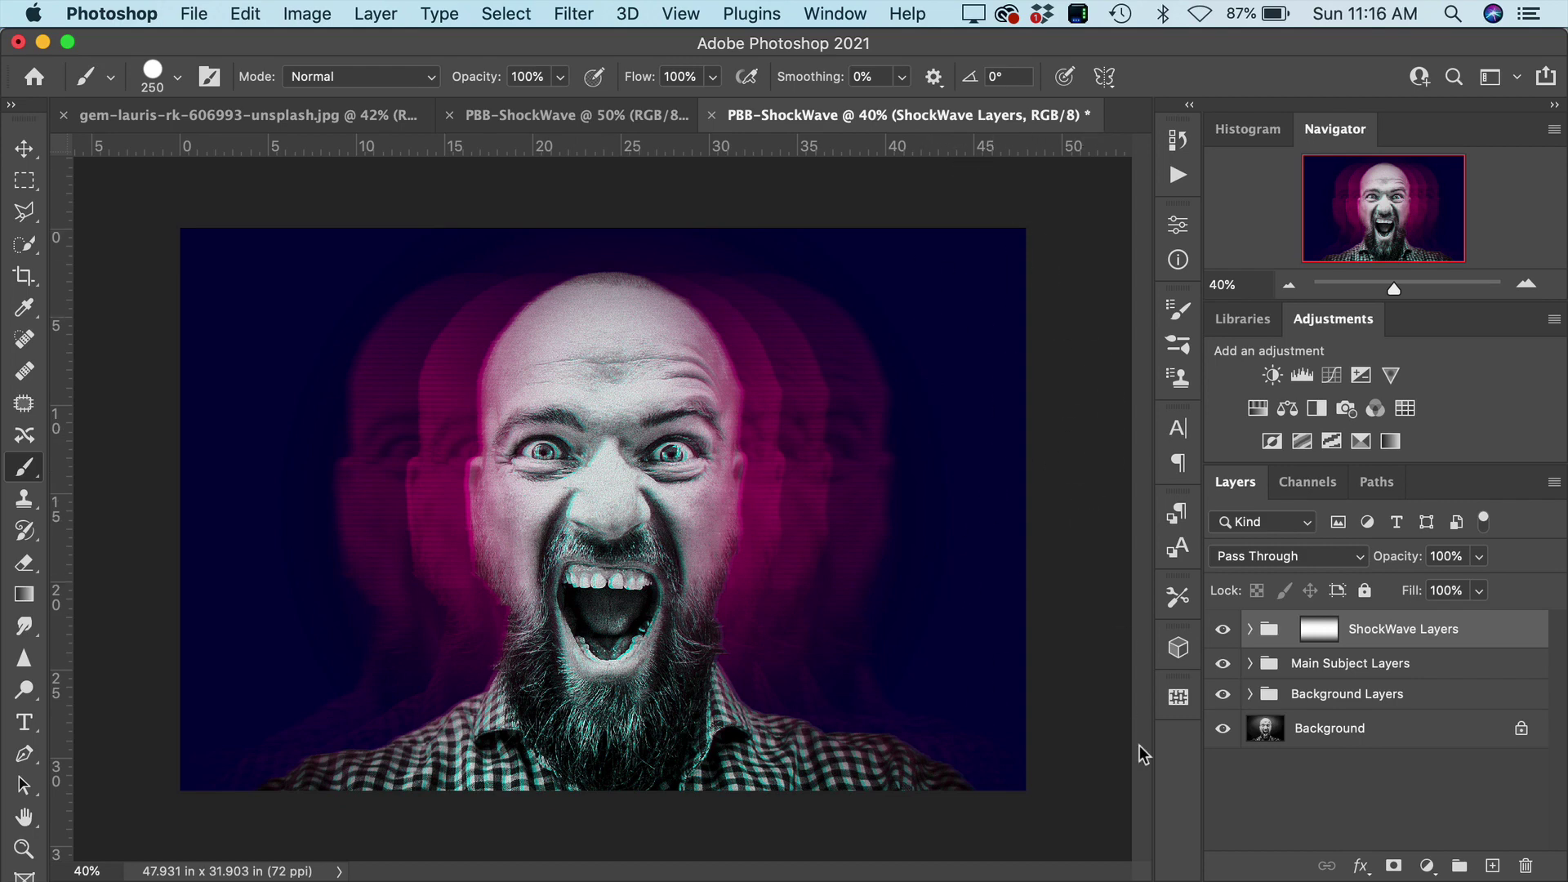
{"action": "left_click", "coordinate": [1249, 630]}
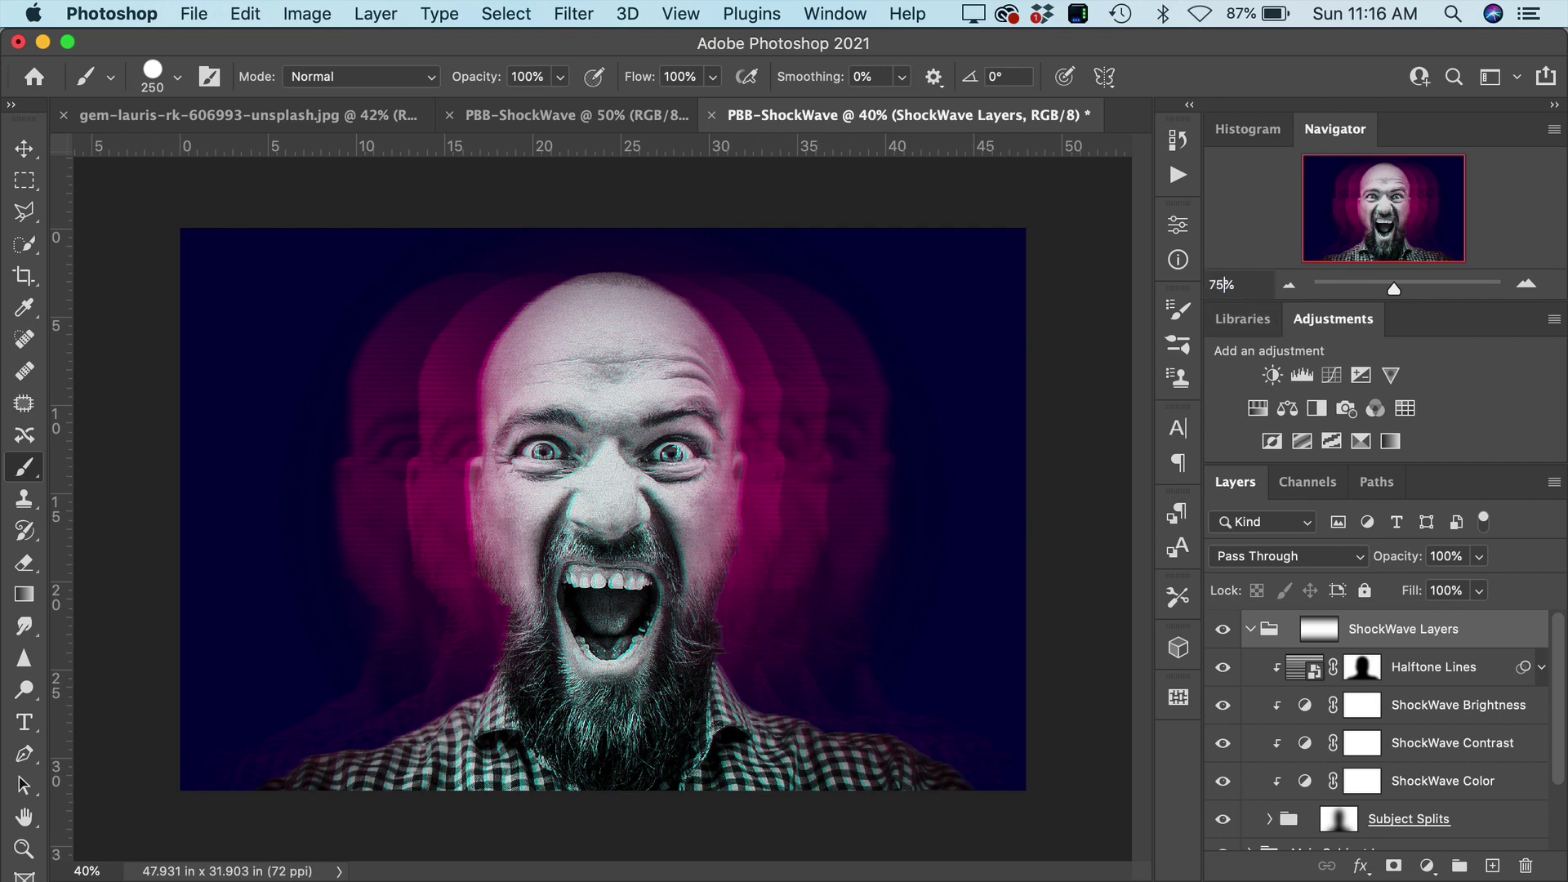
{"action": "left_click", "coordinate": [1227, 284]}
{"action": "type", "text": "75"}
{"action": "key", "text": "Return"}
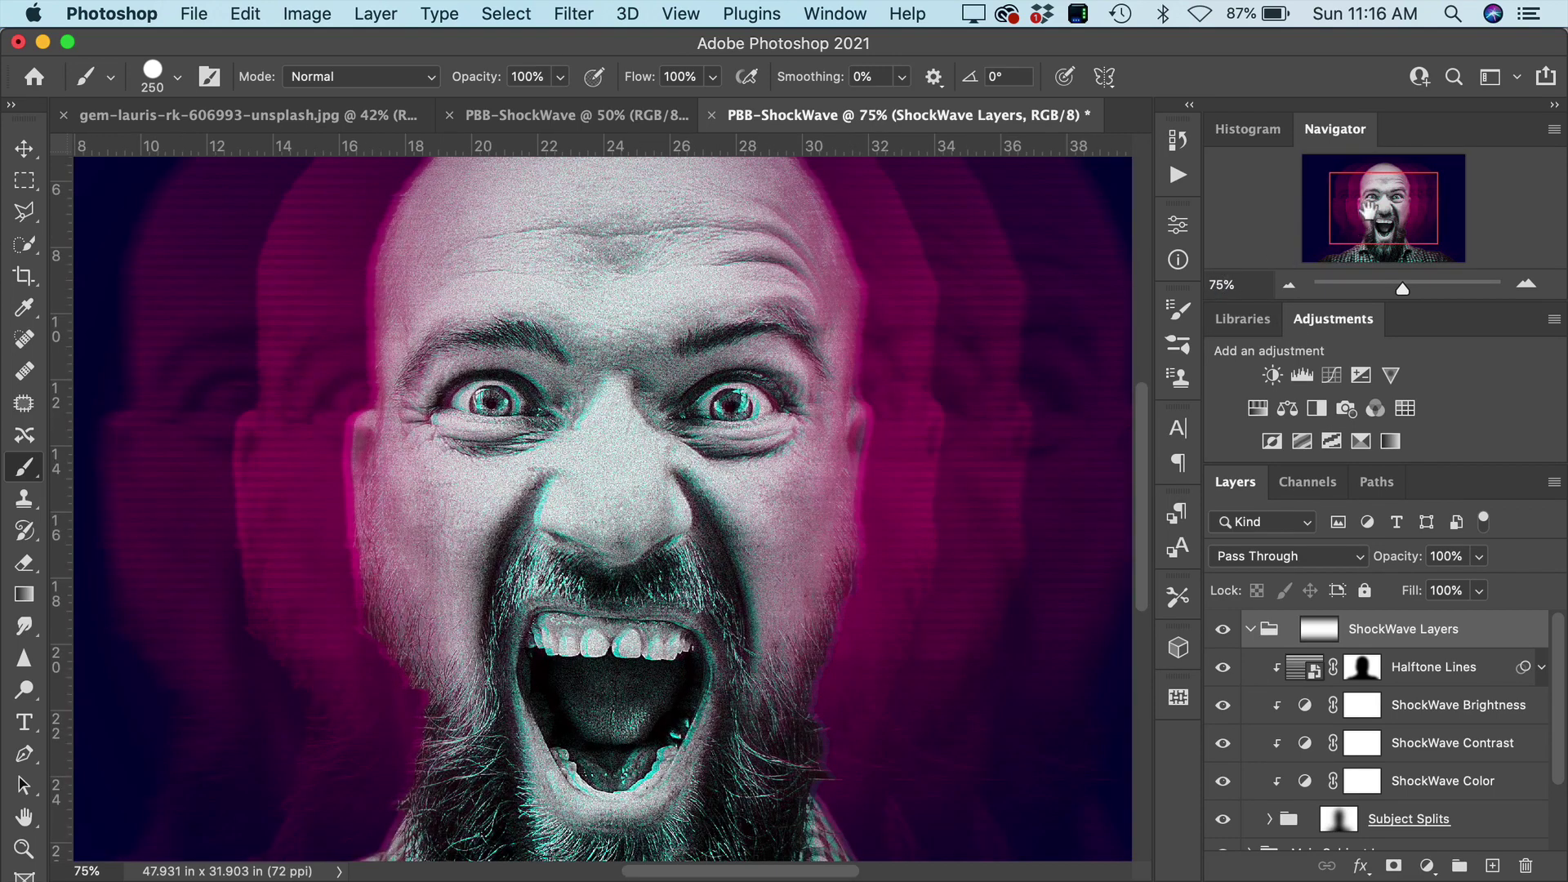
{"action": "left_click_drag", "start_coordinate": [1384, 216], "coordinate": [1393, 207]}
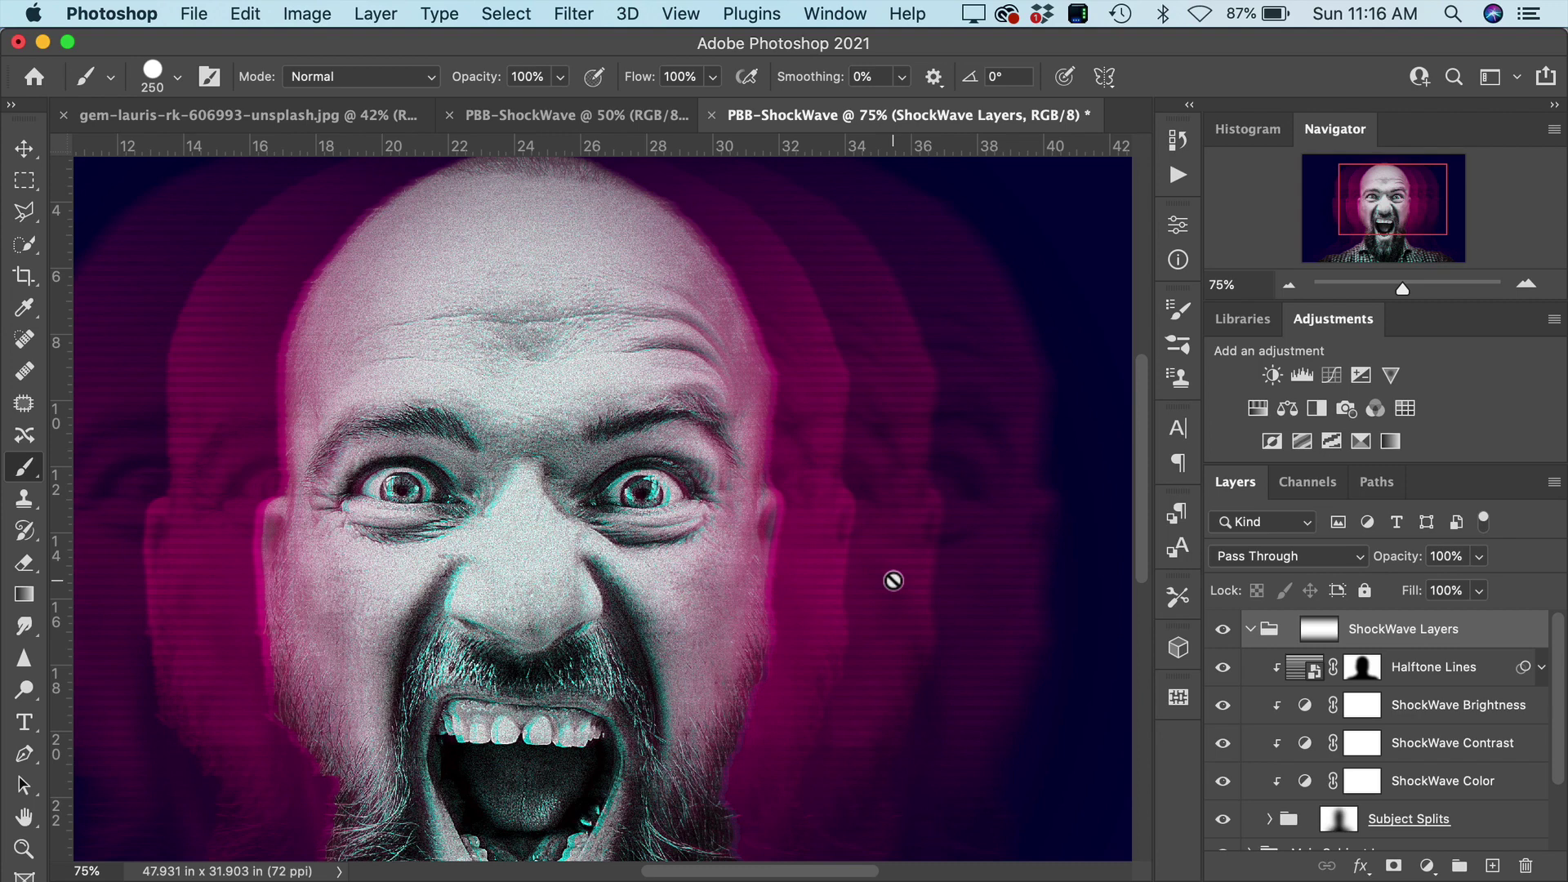
Set the Halftone Pattern size to 3 in the Halftone Lines layer's Filter Gallery smart filter.
{"action": "left_click", "coordinate": [1541, 671]}
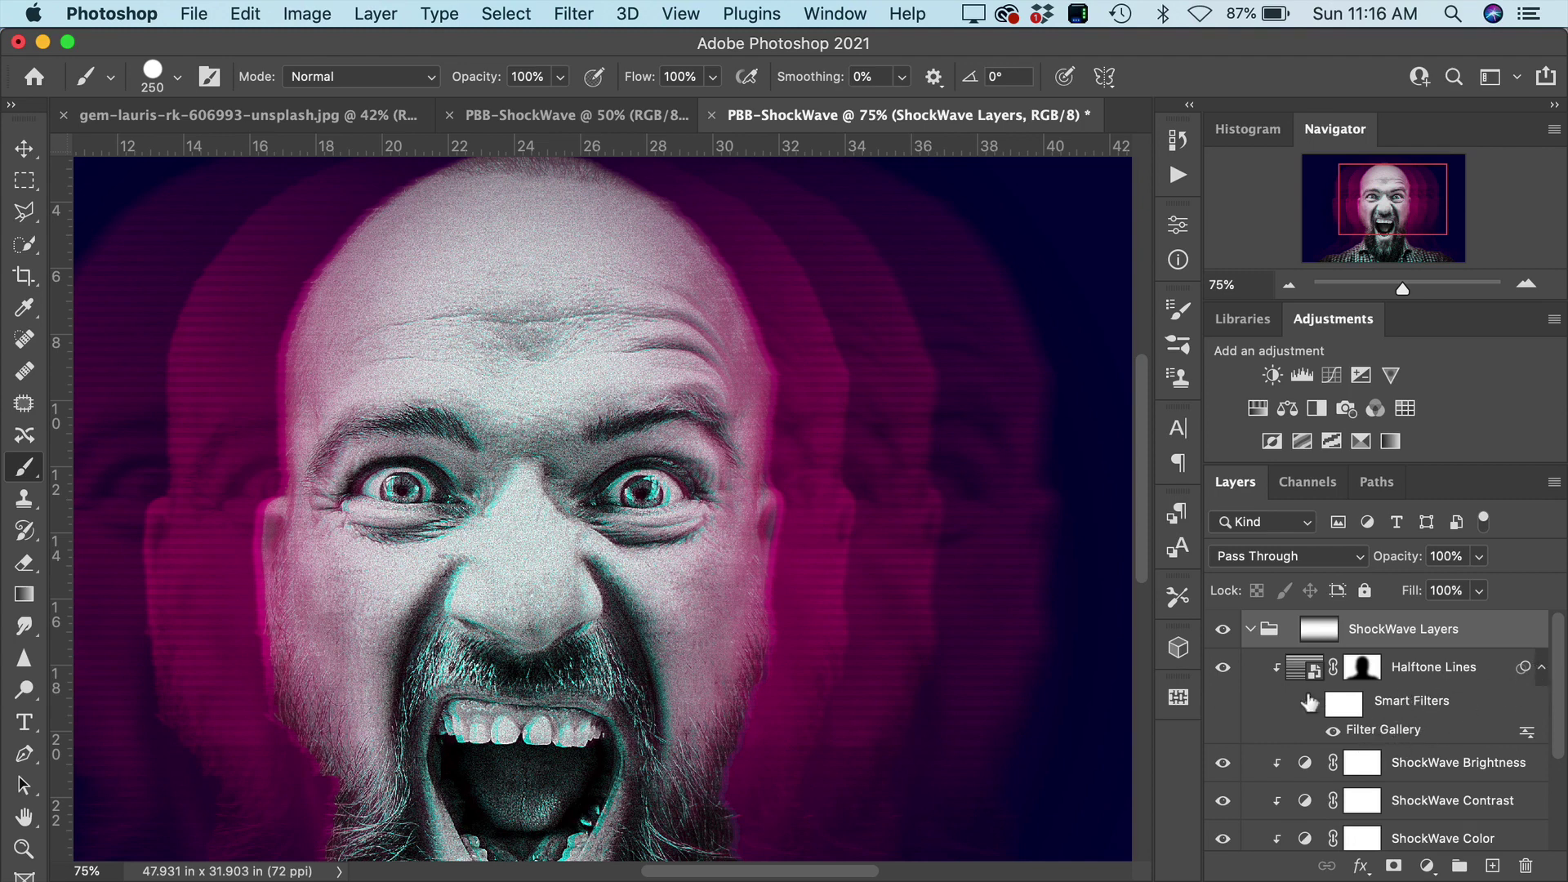
{"action": "double_click", "coordinate": [1400, 735]}
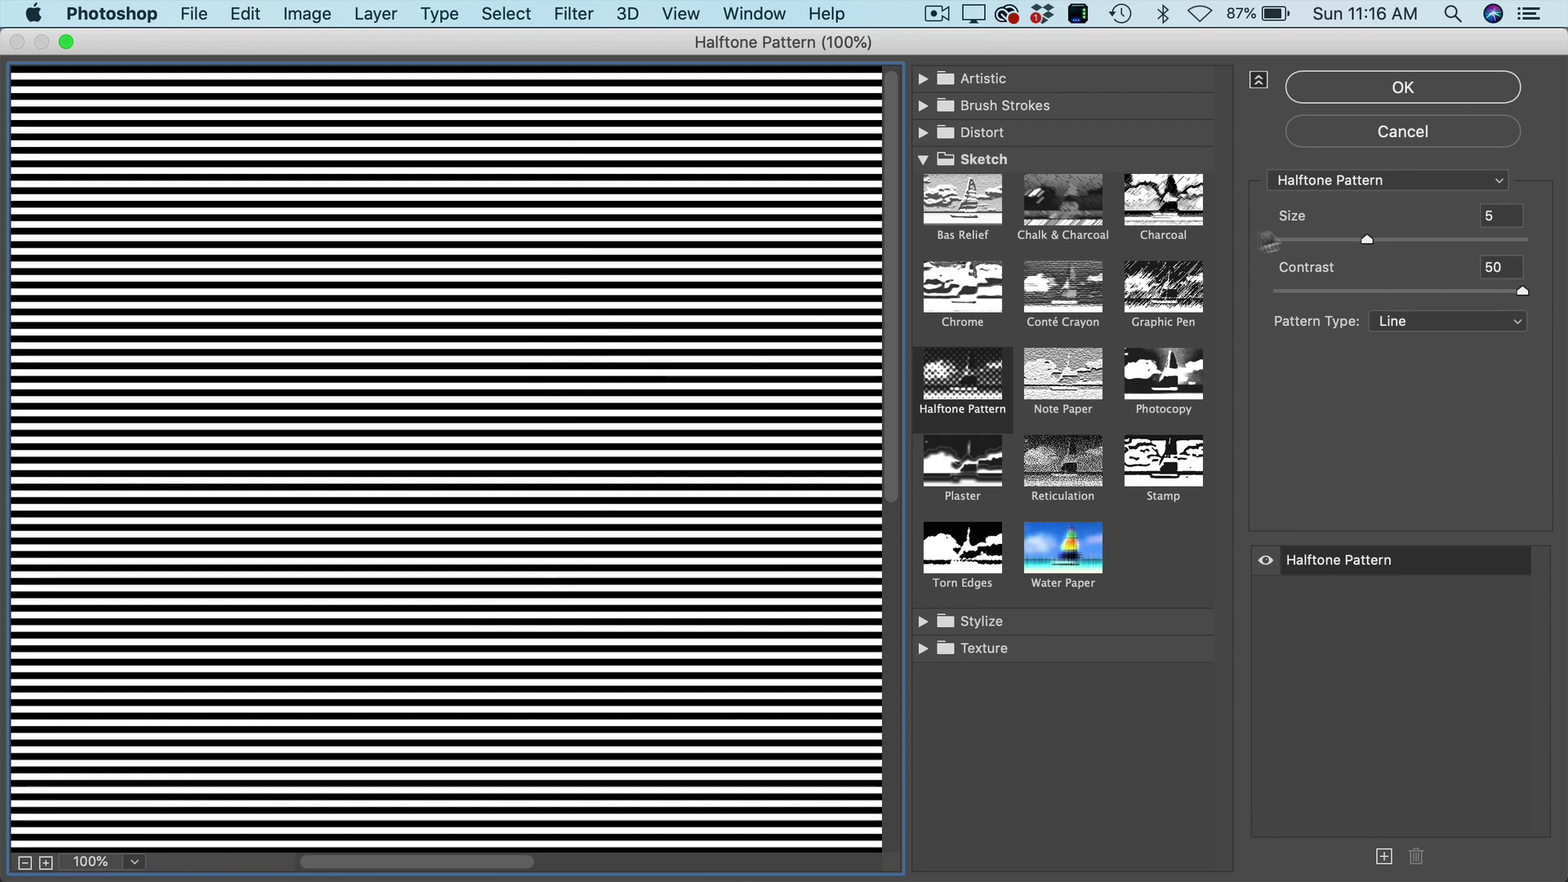
{"action": "left_click", "coordinate": [1322, 238]}
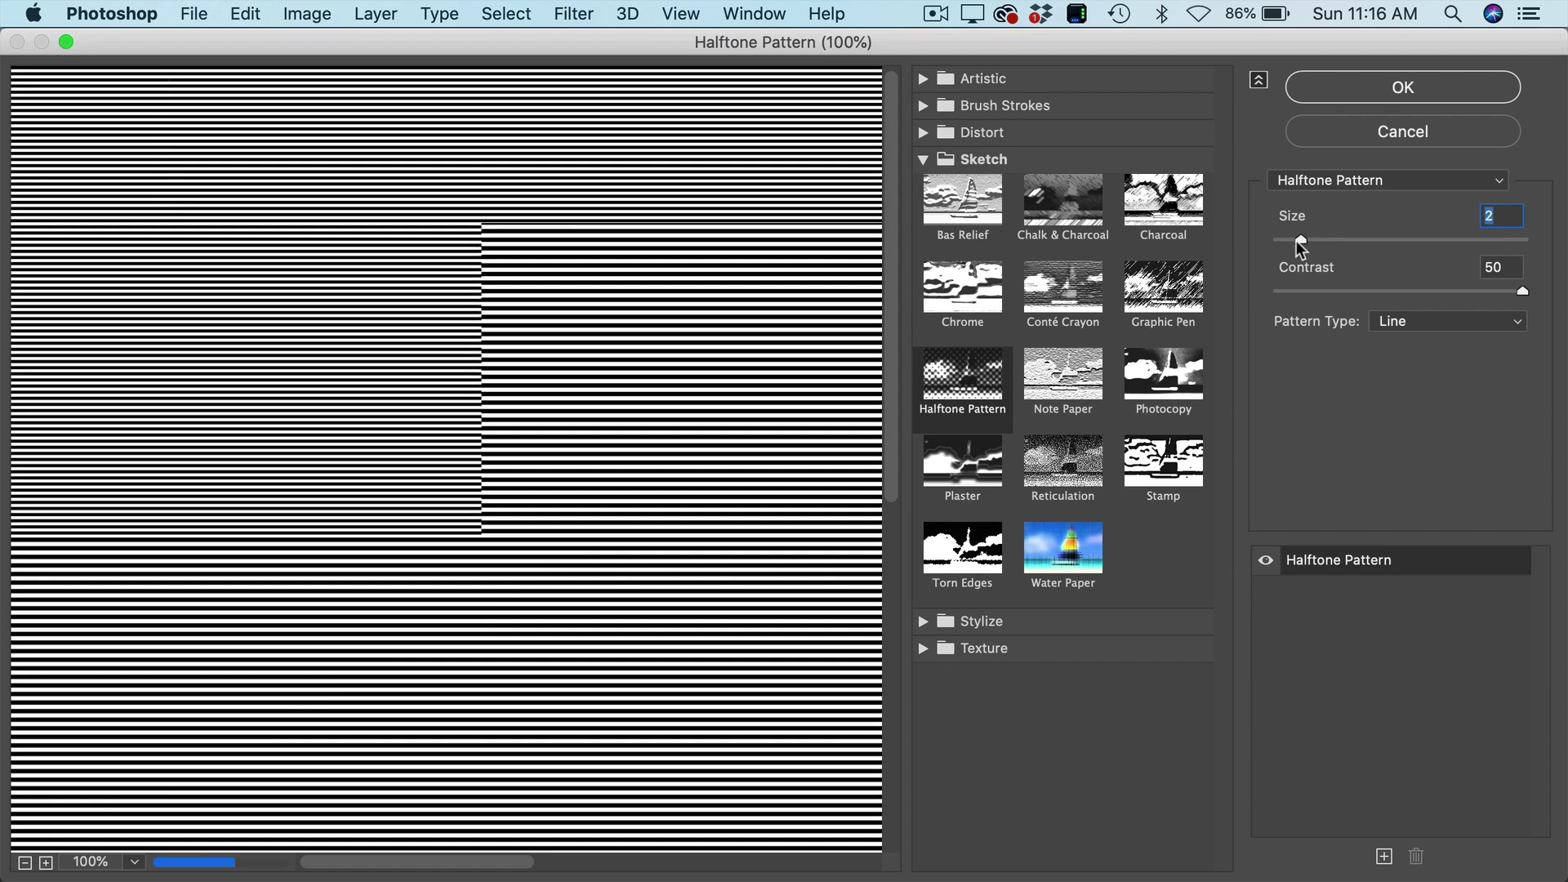
{"action": "left_click", "coordinate": [1491, 238]}
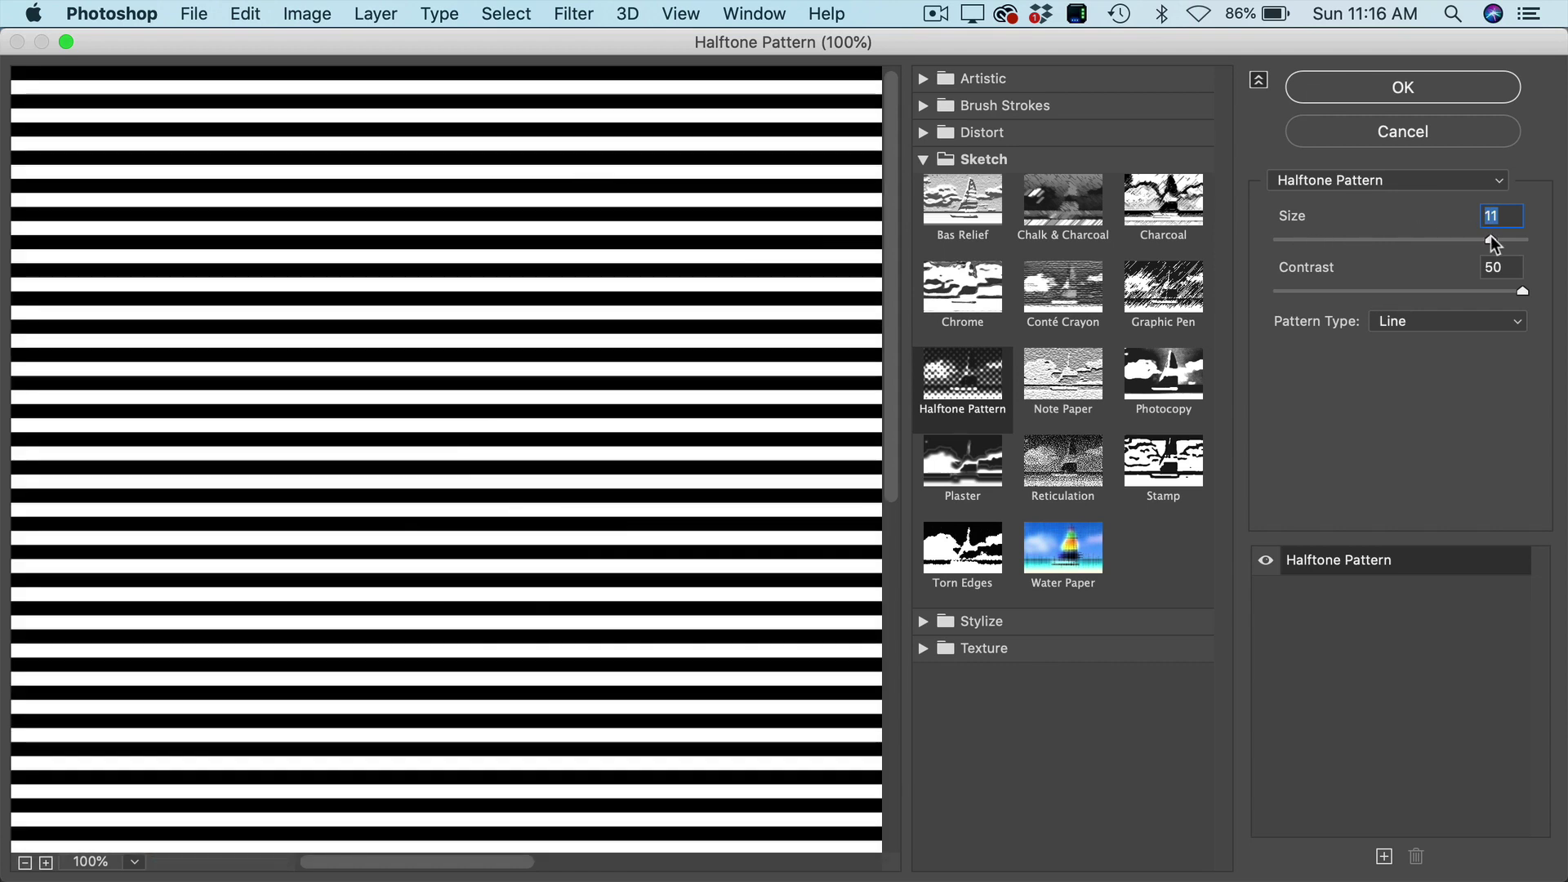
{"action": "left_click", "coordinate": [1312, 238]}
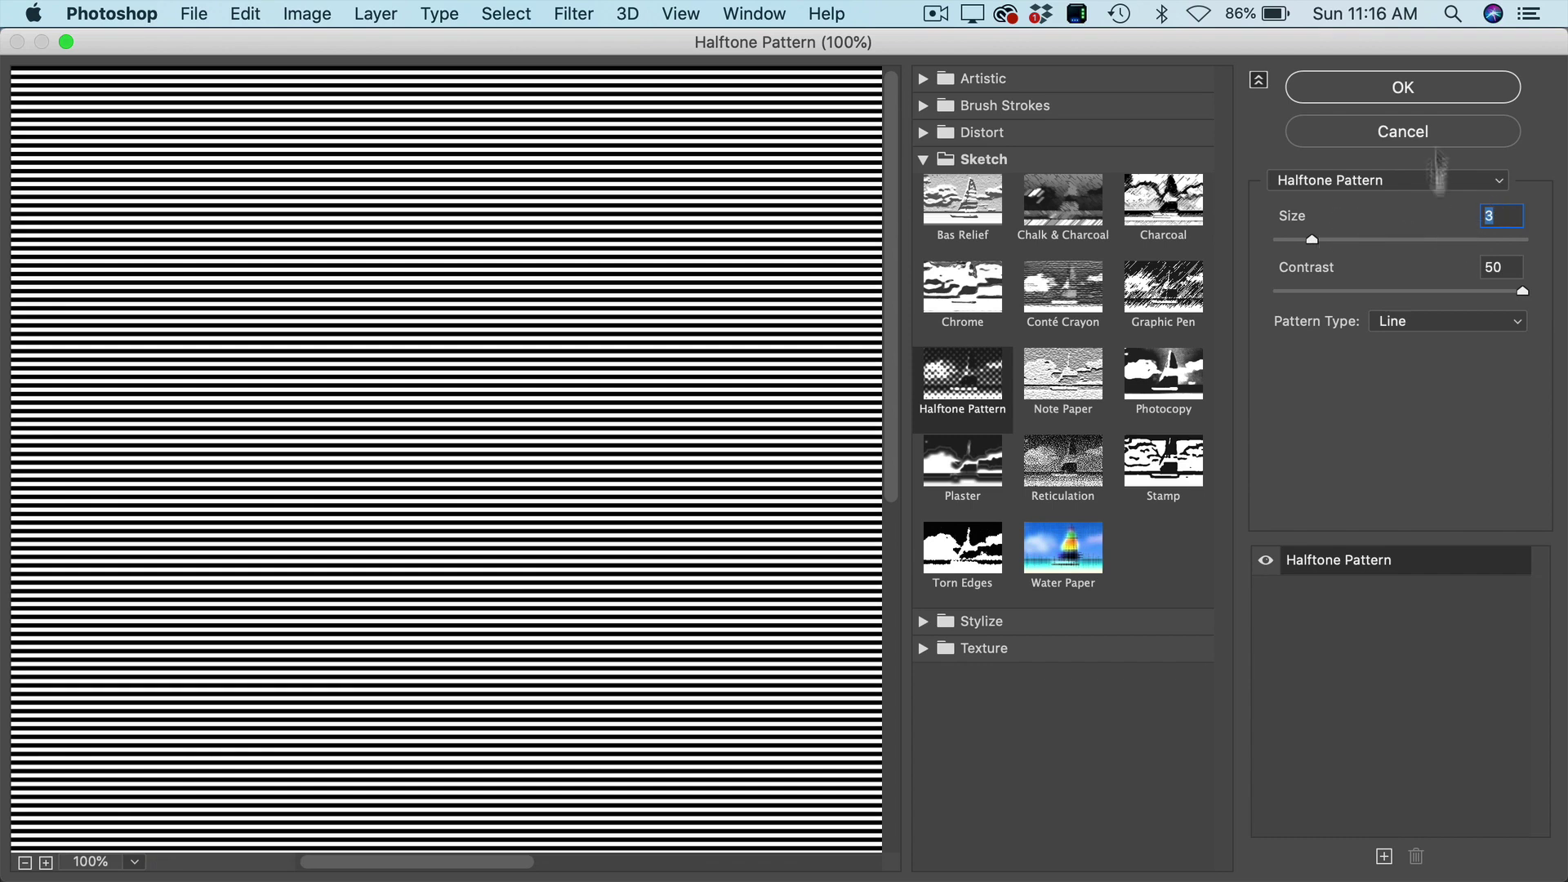
{"action": "left_click", "coordinate": [1450, 86]}
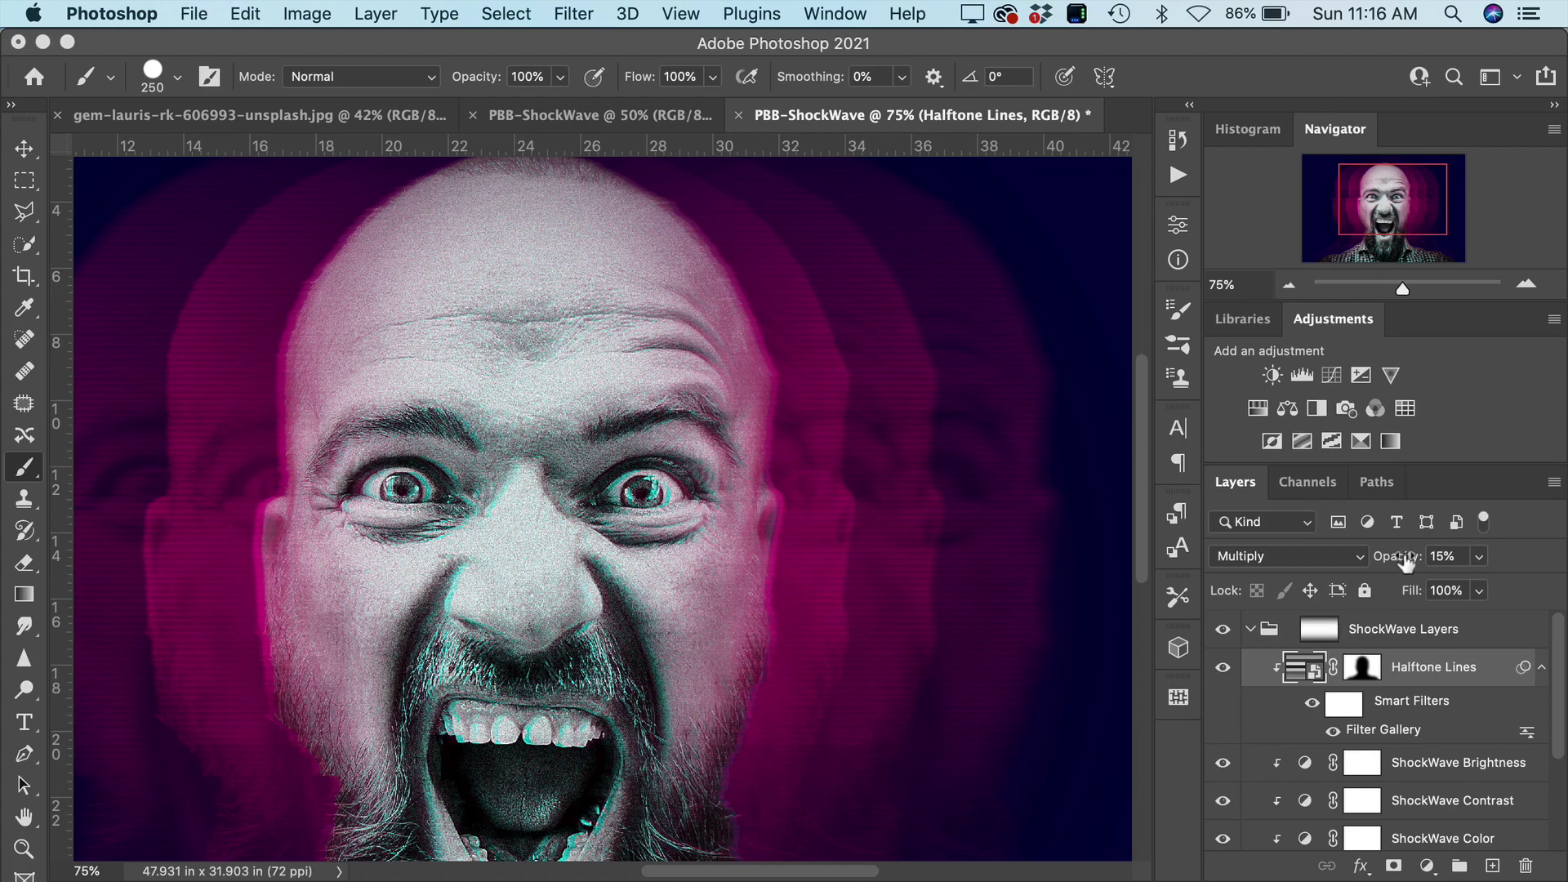
Try 62% opacity on the Halftone Lines layer and settle on 90%.
{"action": "left_click", "coordinate": [1444, 555]}
{"action": "type", "text": "62"}
{"action": "key", "text": "Return"}
{"action": "left_click", "coordinate": [1443, 555]}
{"action": "type", "text": "90"}
{"action": "key", "text": "Return"}
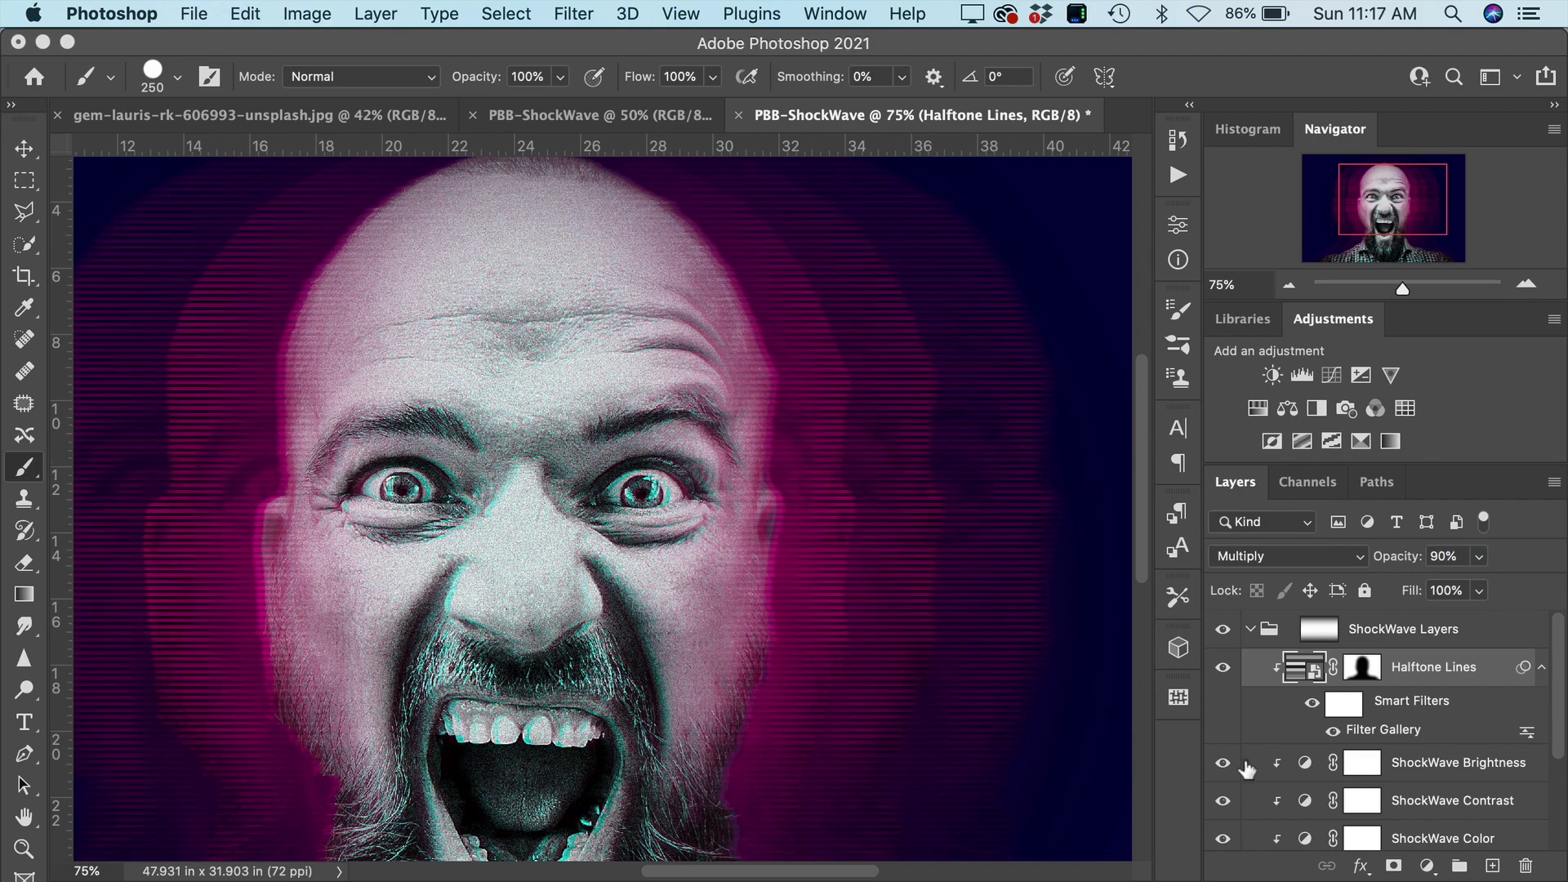
Switch the Halftone Lines layer's Halftone Pattern to Dot at size 5 and set the layer's opacity to 92%.
{"action": "double_click", "coordinate": [1389, 731]}
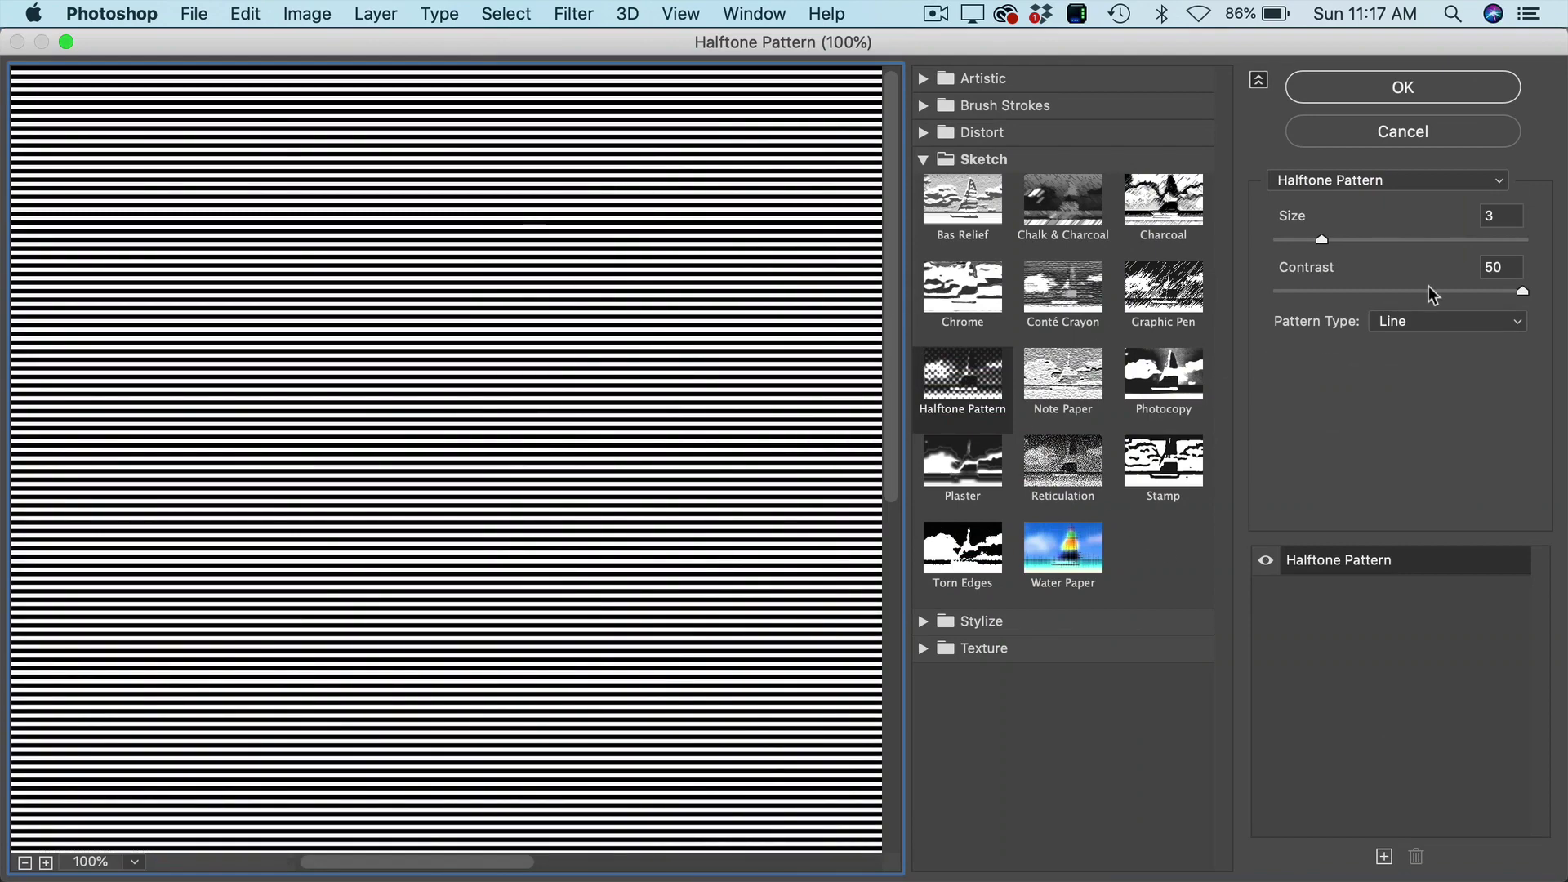
{"action": "left_click", "coordinate": [1430, 322]}
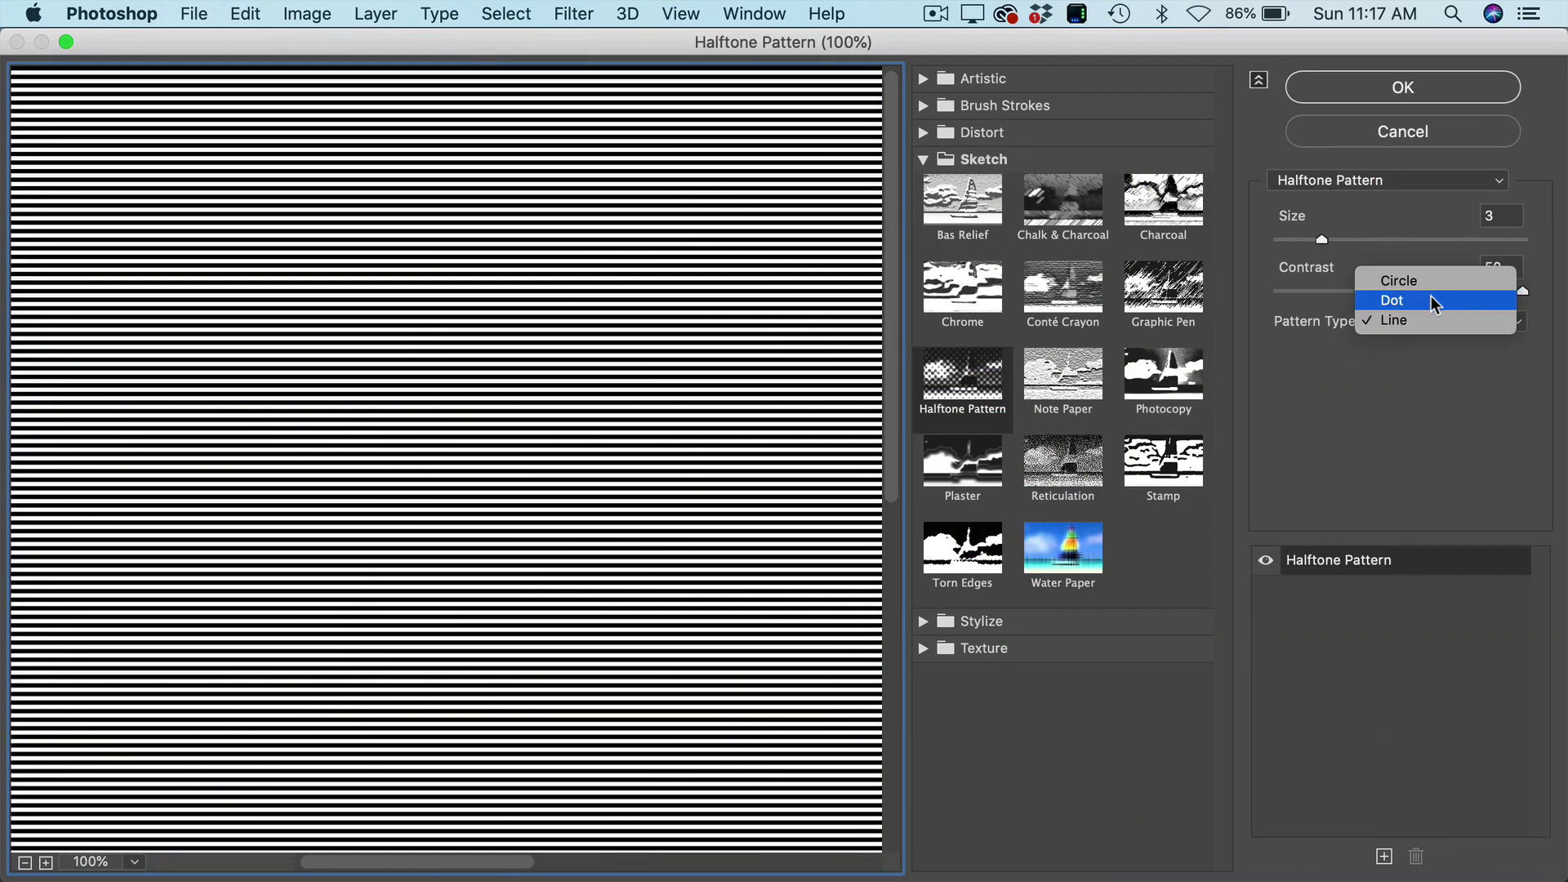
{"action": "left_click", "coordinate": [1433, 302]}
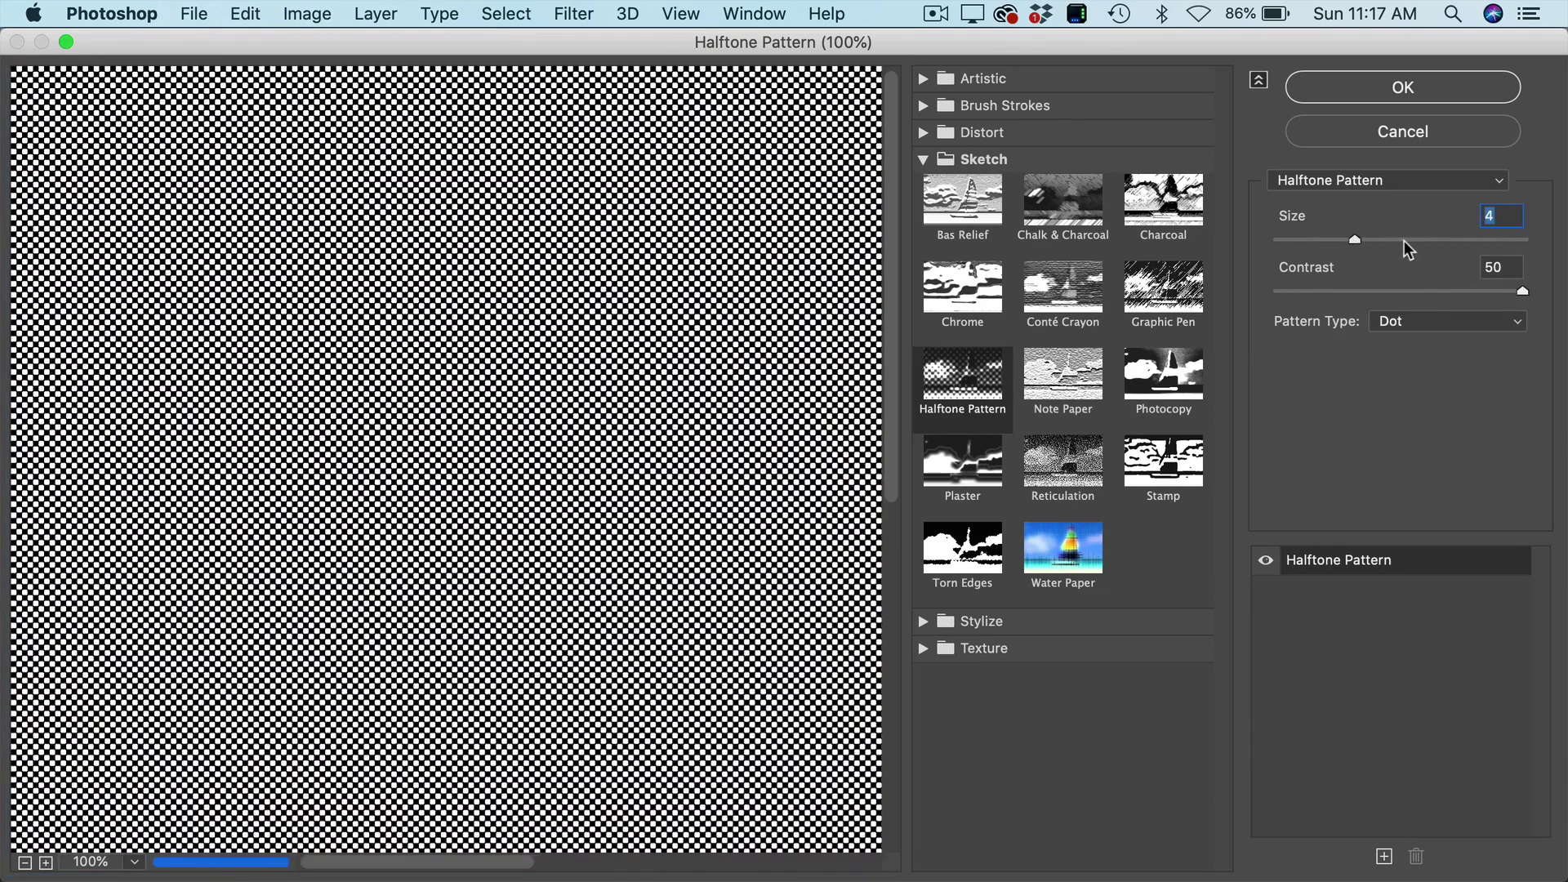
{"action": "left_click", "coordinate": [1404, 239]}
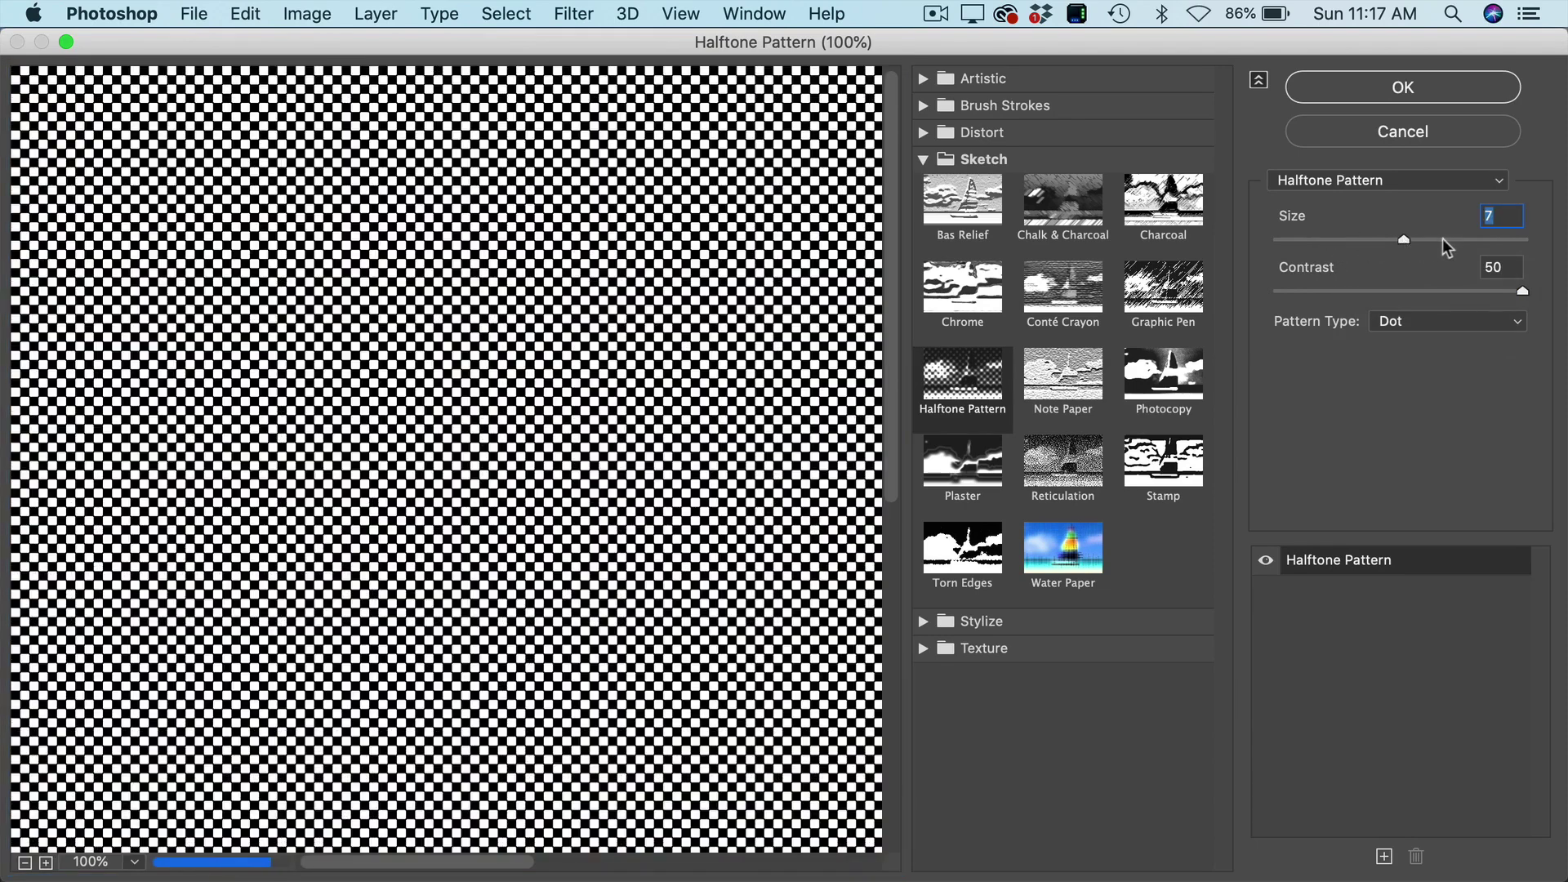
{"action": "left_click", "coordinate": [1374, 239]}
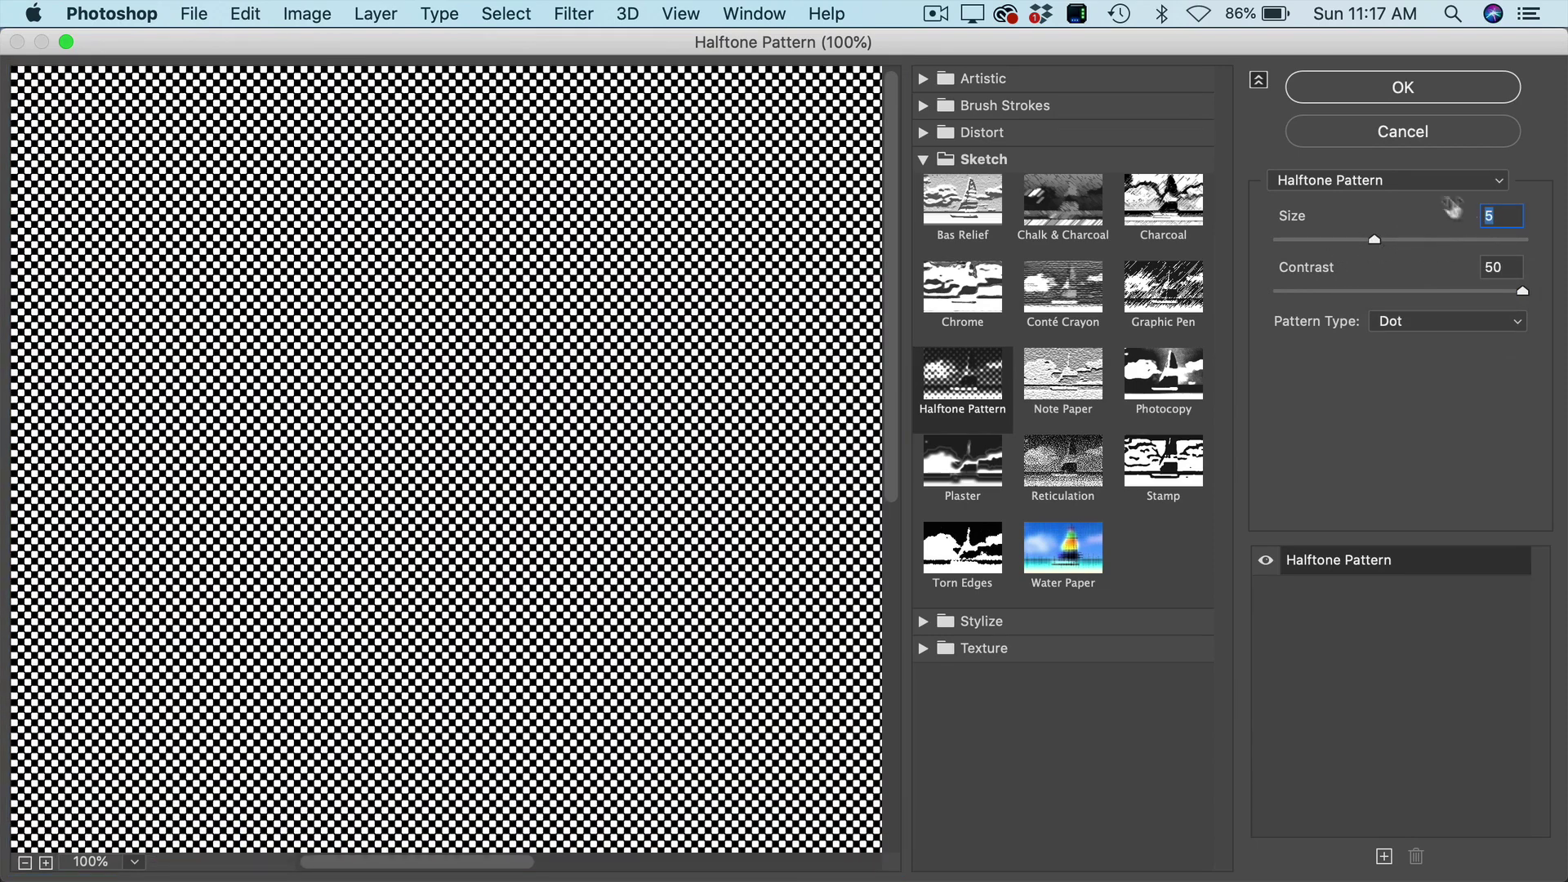
{"action": "left_click", "coordinate": [1419, 95]}
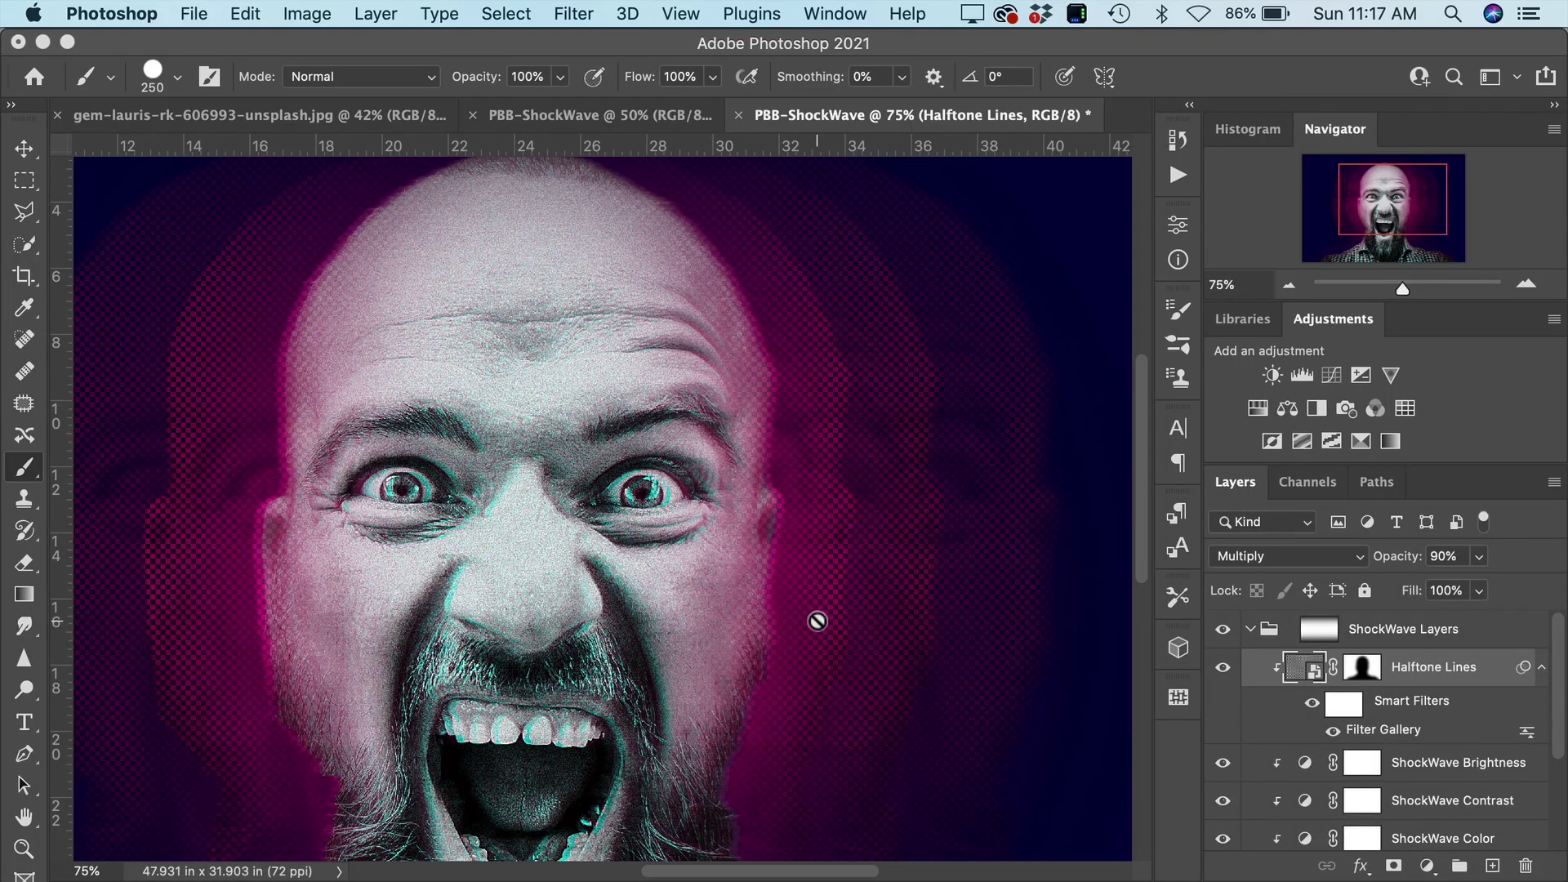
{"action": "mouse_move", "coordinate": [1404, 559]}
{"action": "left_mouse_down"}
{"action": "mouse_move", "coordinate": [1384, 560]}
{"action": "mouse_move", "coordinate": [1431, 558]}
{"action": "left_mouse_up"}
{"action": "key", "text": "Return"}
Change the Halftone Lines layer's Halftone Pattern to the Circle type with size 3.
{"action": "double_click", "coordinate": [1406, 734]}
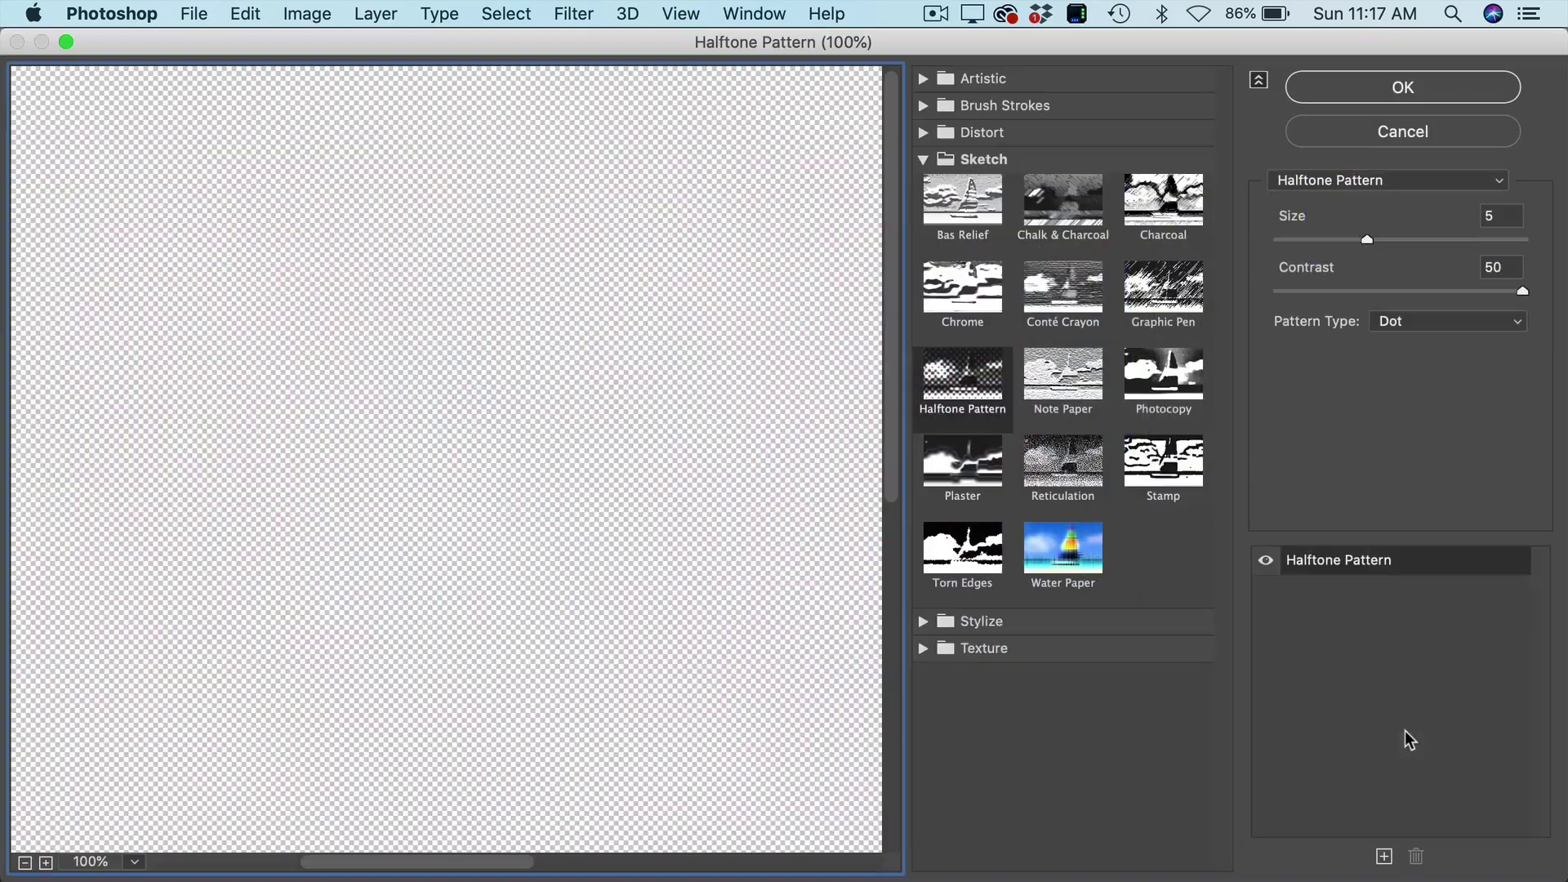
{"action": "left_click", "coordinate": [1454, 326]}
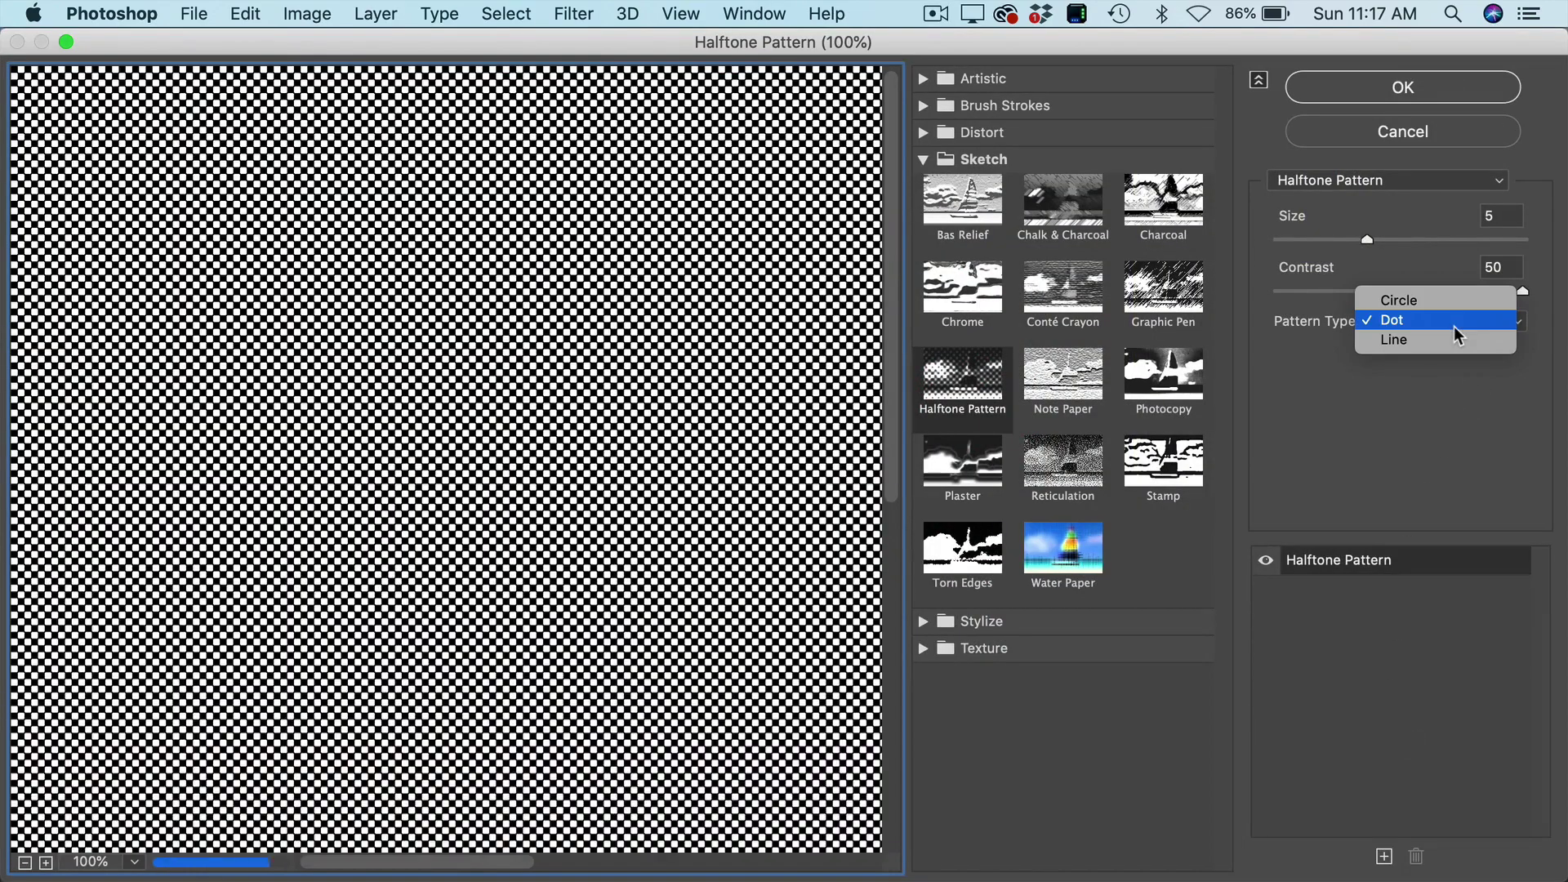
{"action": "left_click", "coordinate": [1453, 302]}
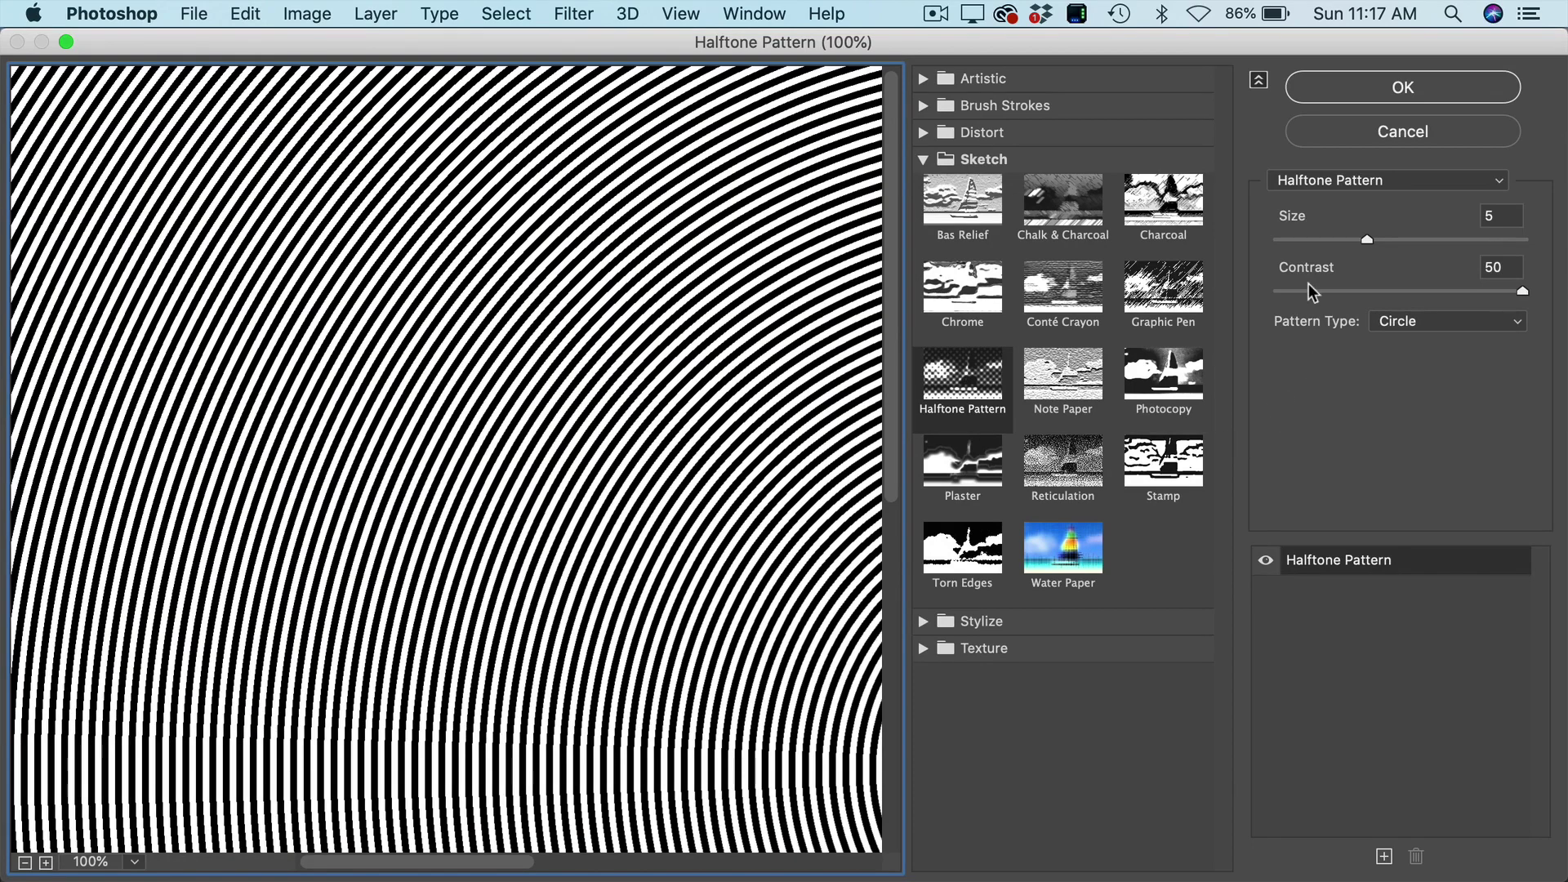
{"action": "left_click", "coordinate": [1334, 238]}
{"action": "left_click", "coordinate": [1322, 239]}
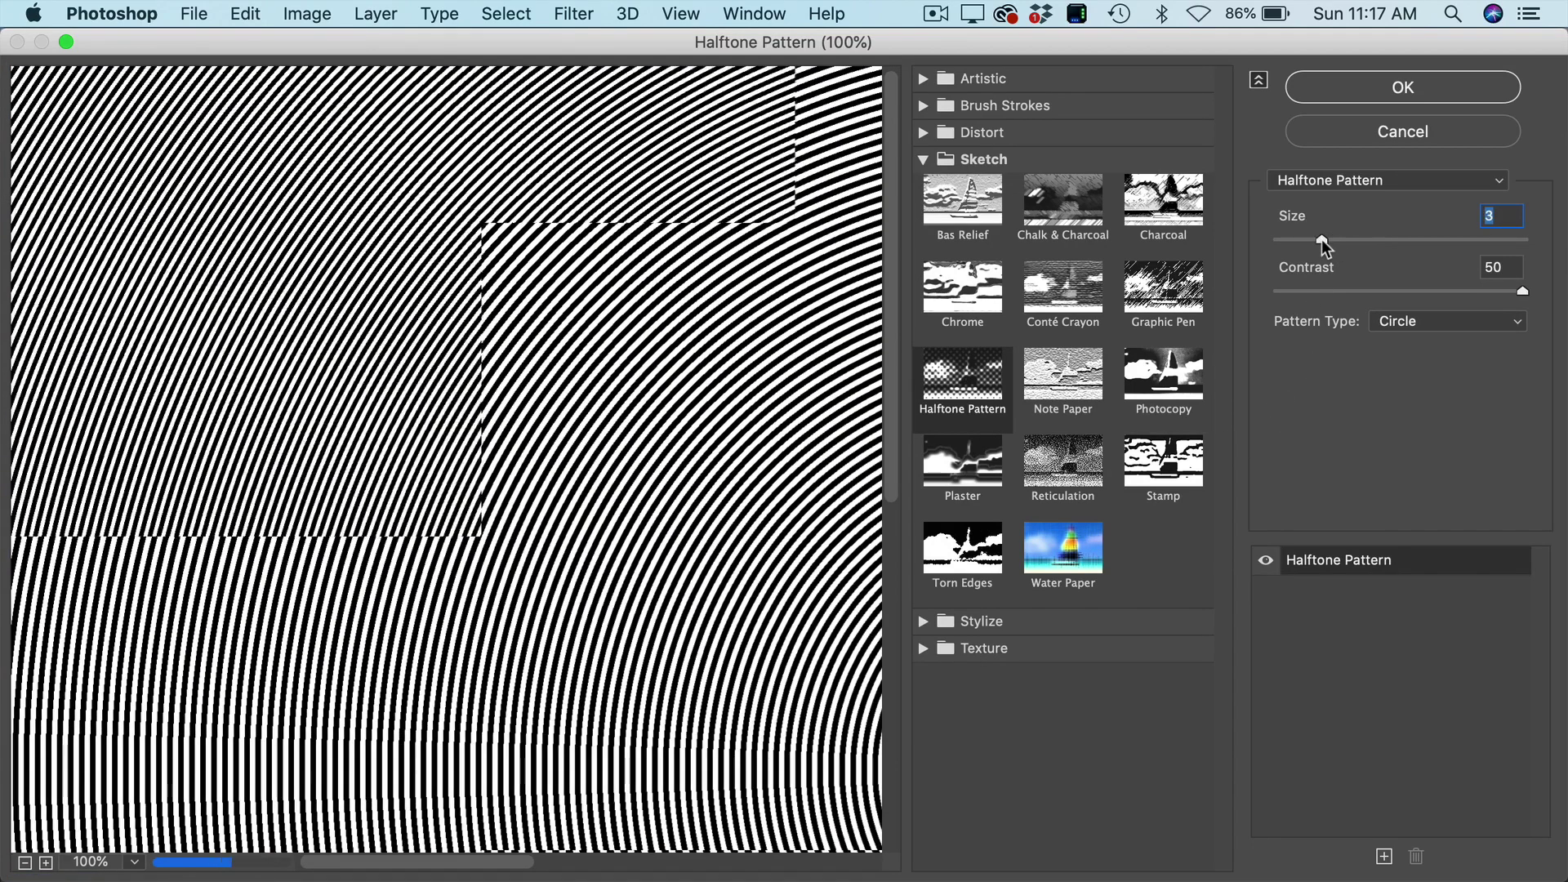
{"action": "left_click", "coordinate": [1398, 88]}
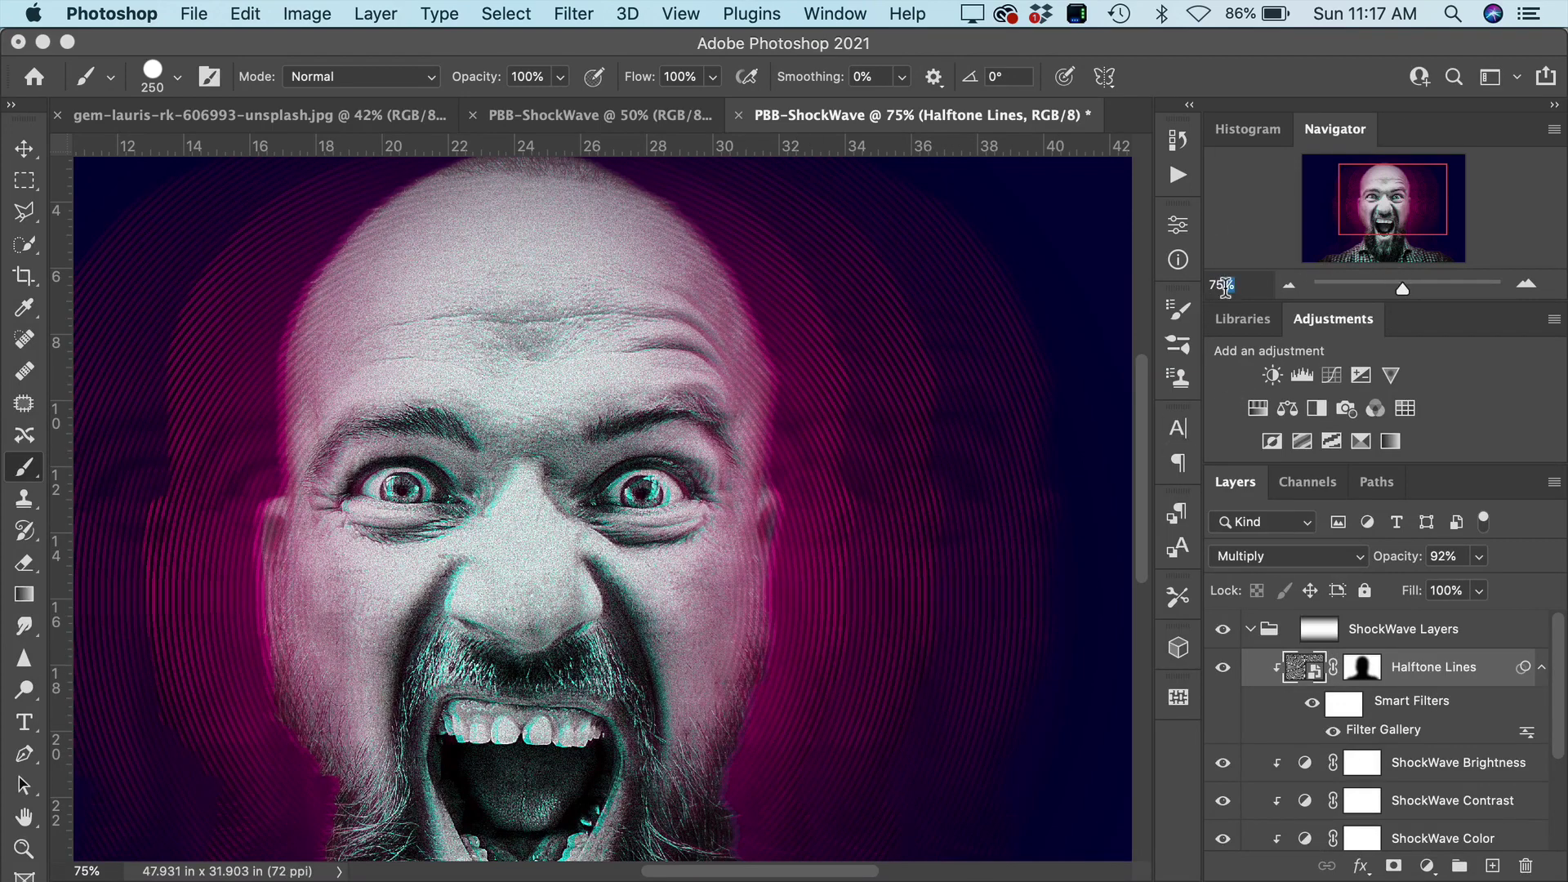
Set the pattern type of the Halftone Lines layer's Filter Gallery filter back to Line.
{"action": "type", "text": "50"}
{"action": "key", "text": "Return"}
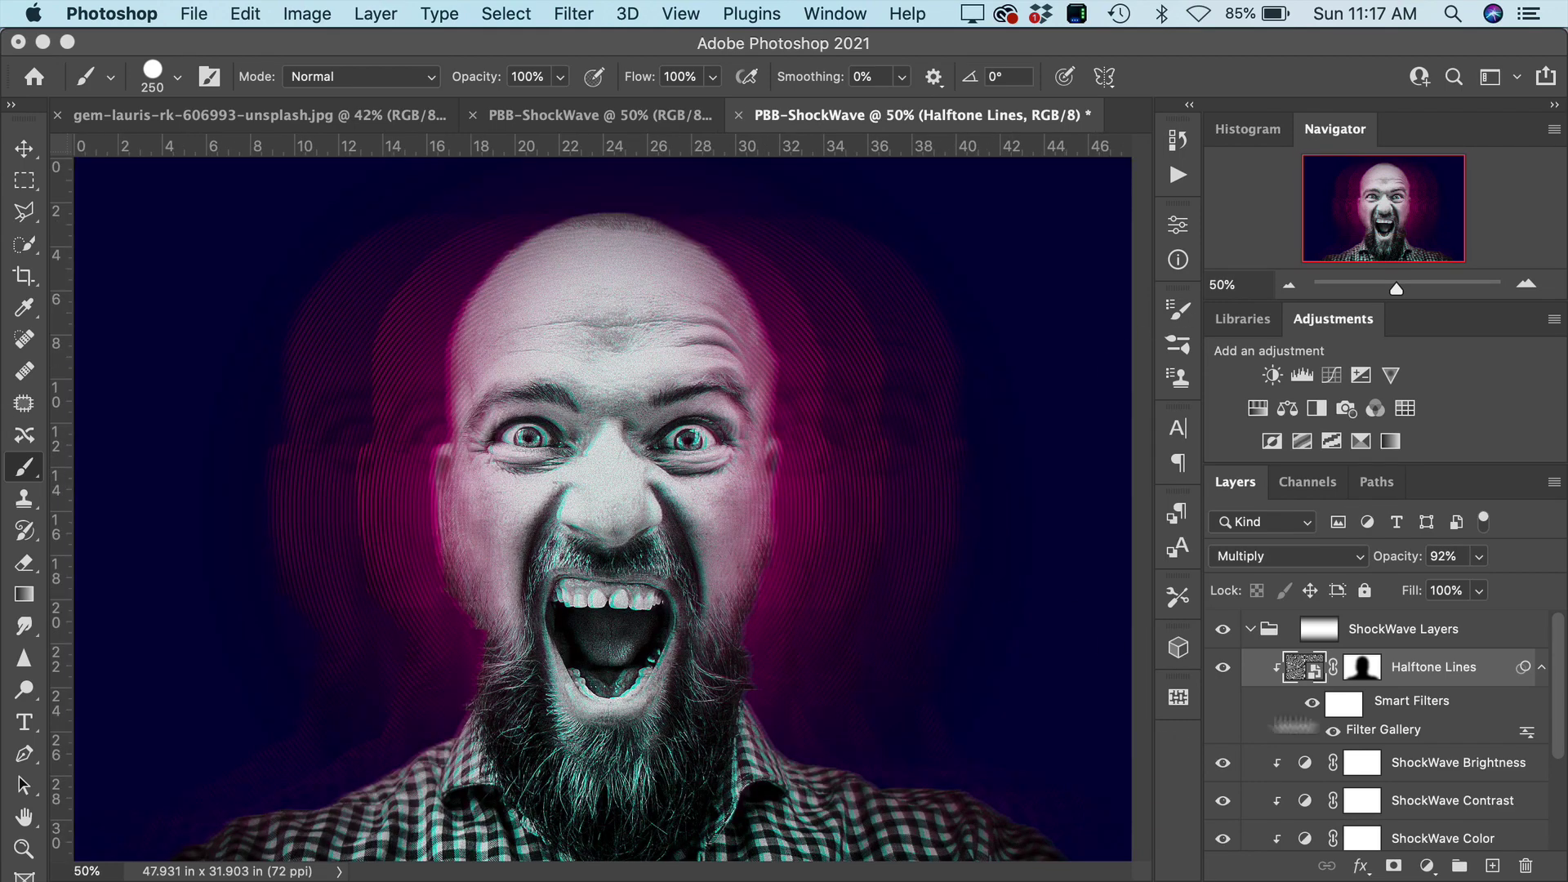
{"action": "double_click", "coordinate": [1398, 730]}
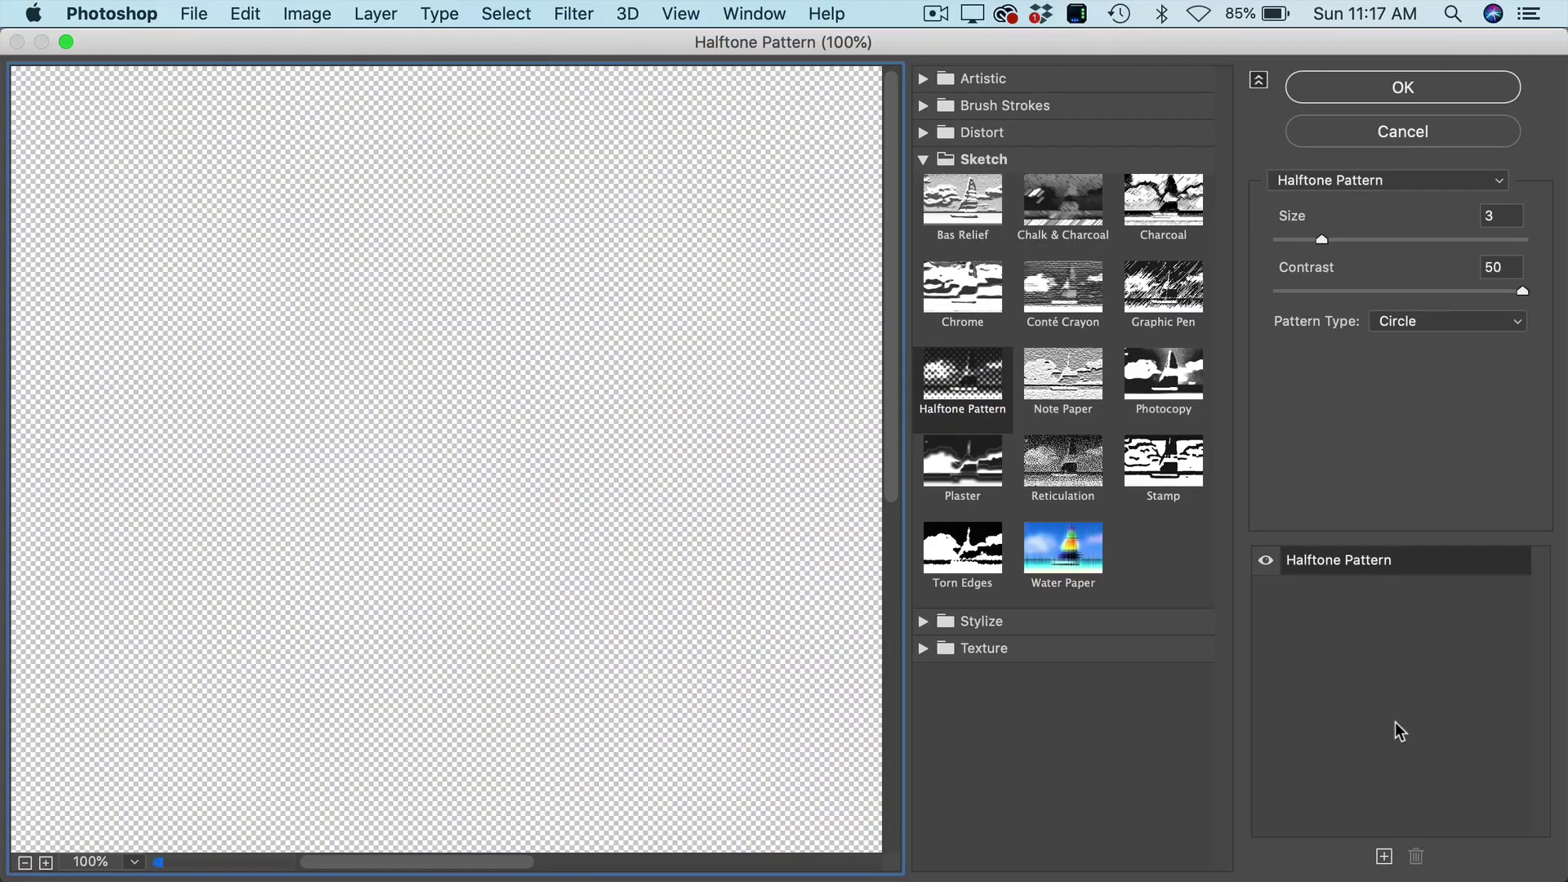
{"action": "left_click", "coordinate": [1447, 322]}
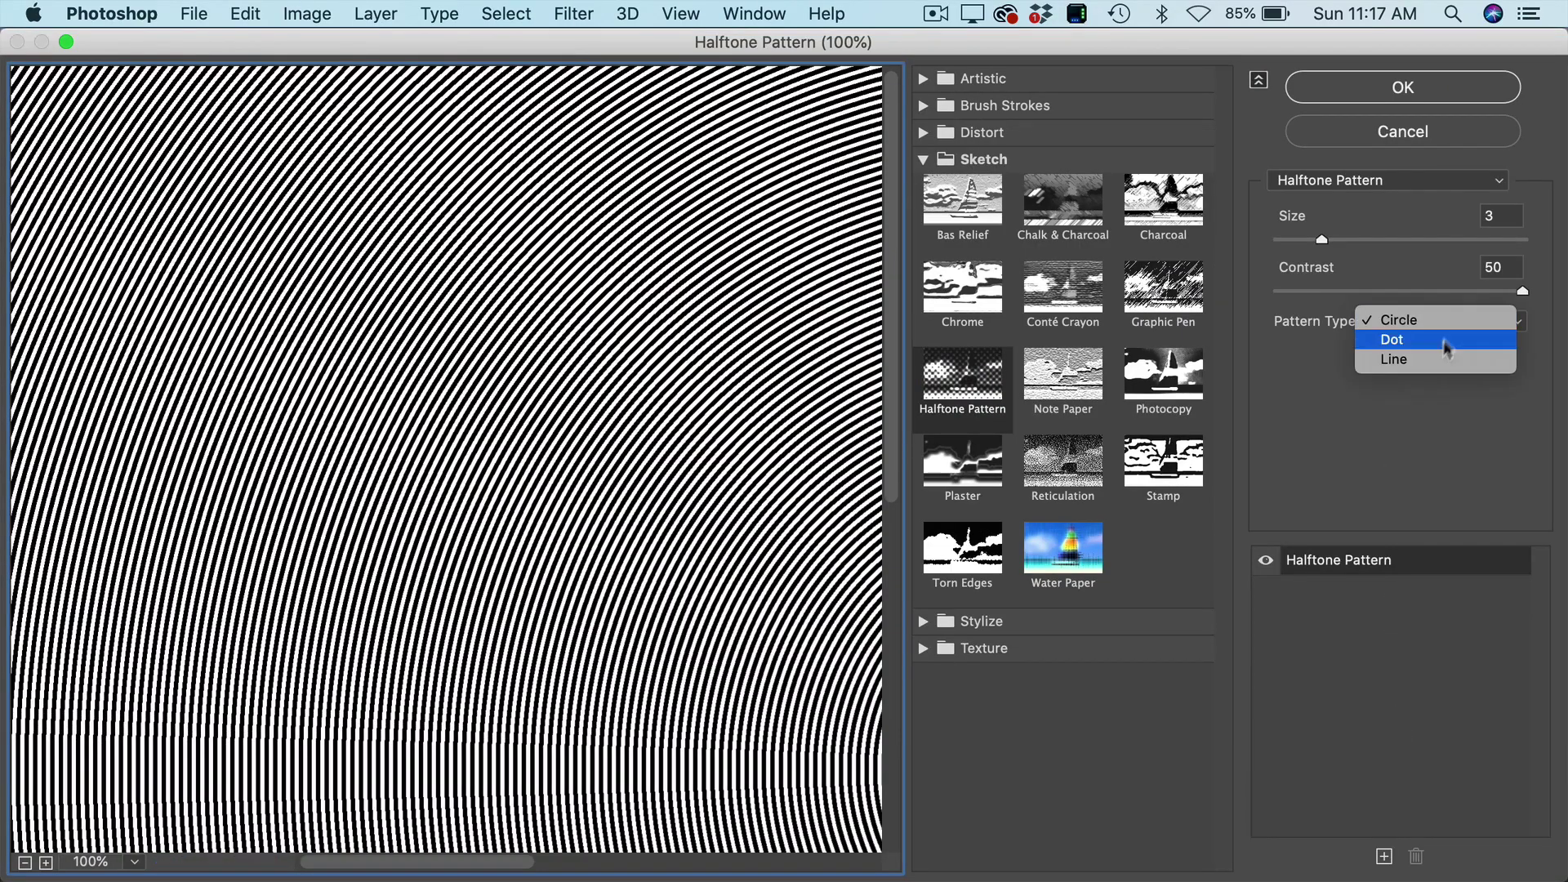
{"action": "left_click", "coordinate": [1439, 355]}
{"action": "left_click", "coordinate": [1442, 89]}
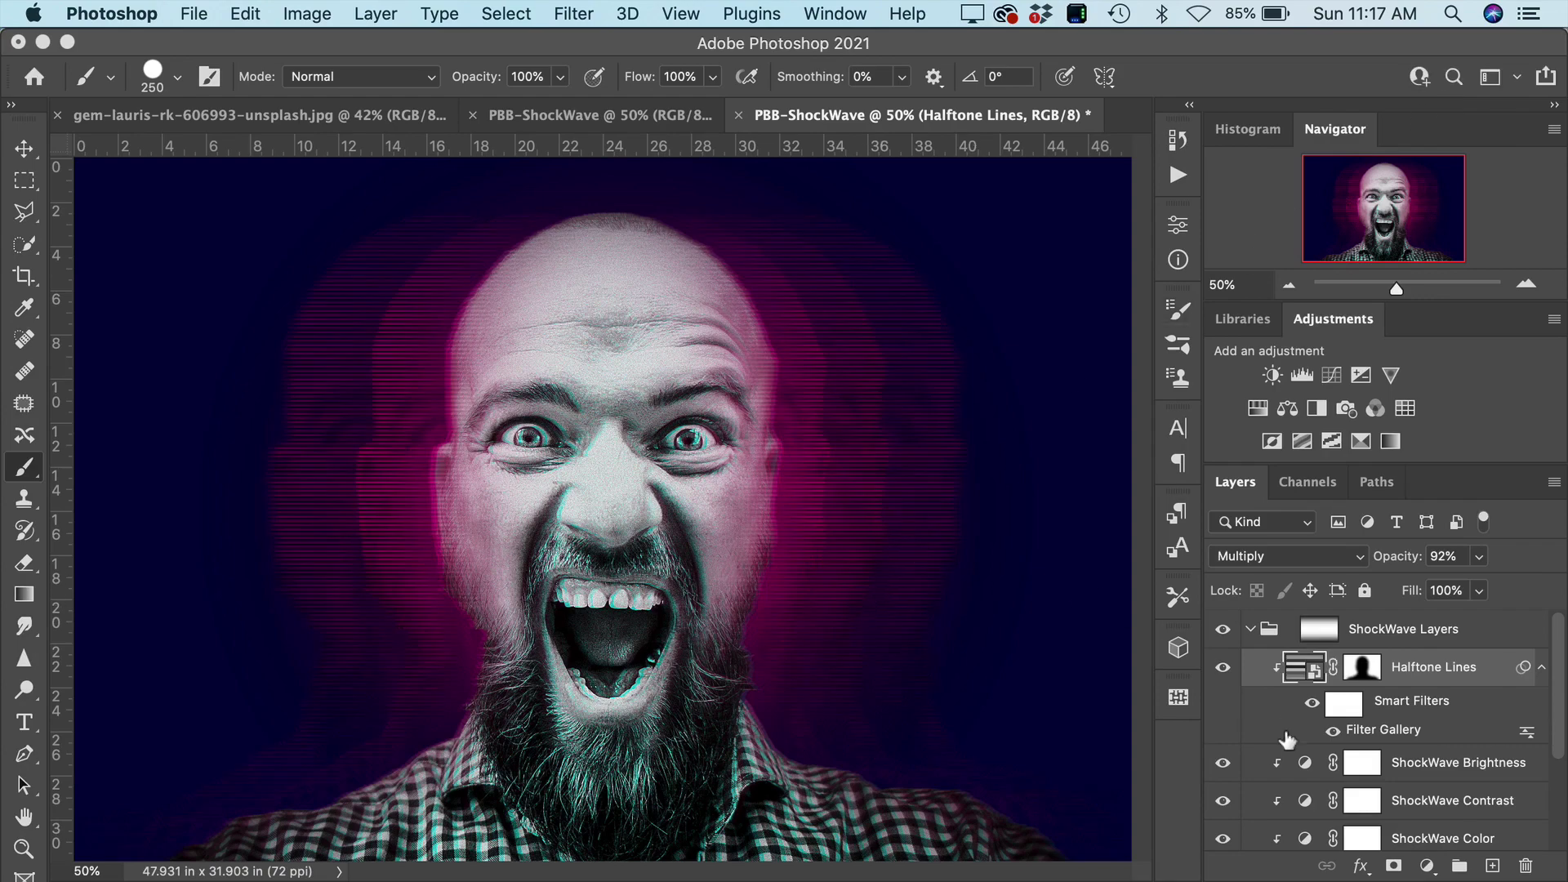
Try brightness 18 and contrast 5 on the ShockWave Brightness adjustment layer, and reset both values to 0.
{"action": "scroll", "coordinate": [1286, 739], "scroll_direction": "down", "scroll_amount": 1}
{"action": "scroll", "coordinate": [1286, 739], "scroll_direction": "down", "scroll_amount": 1}
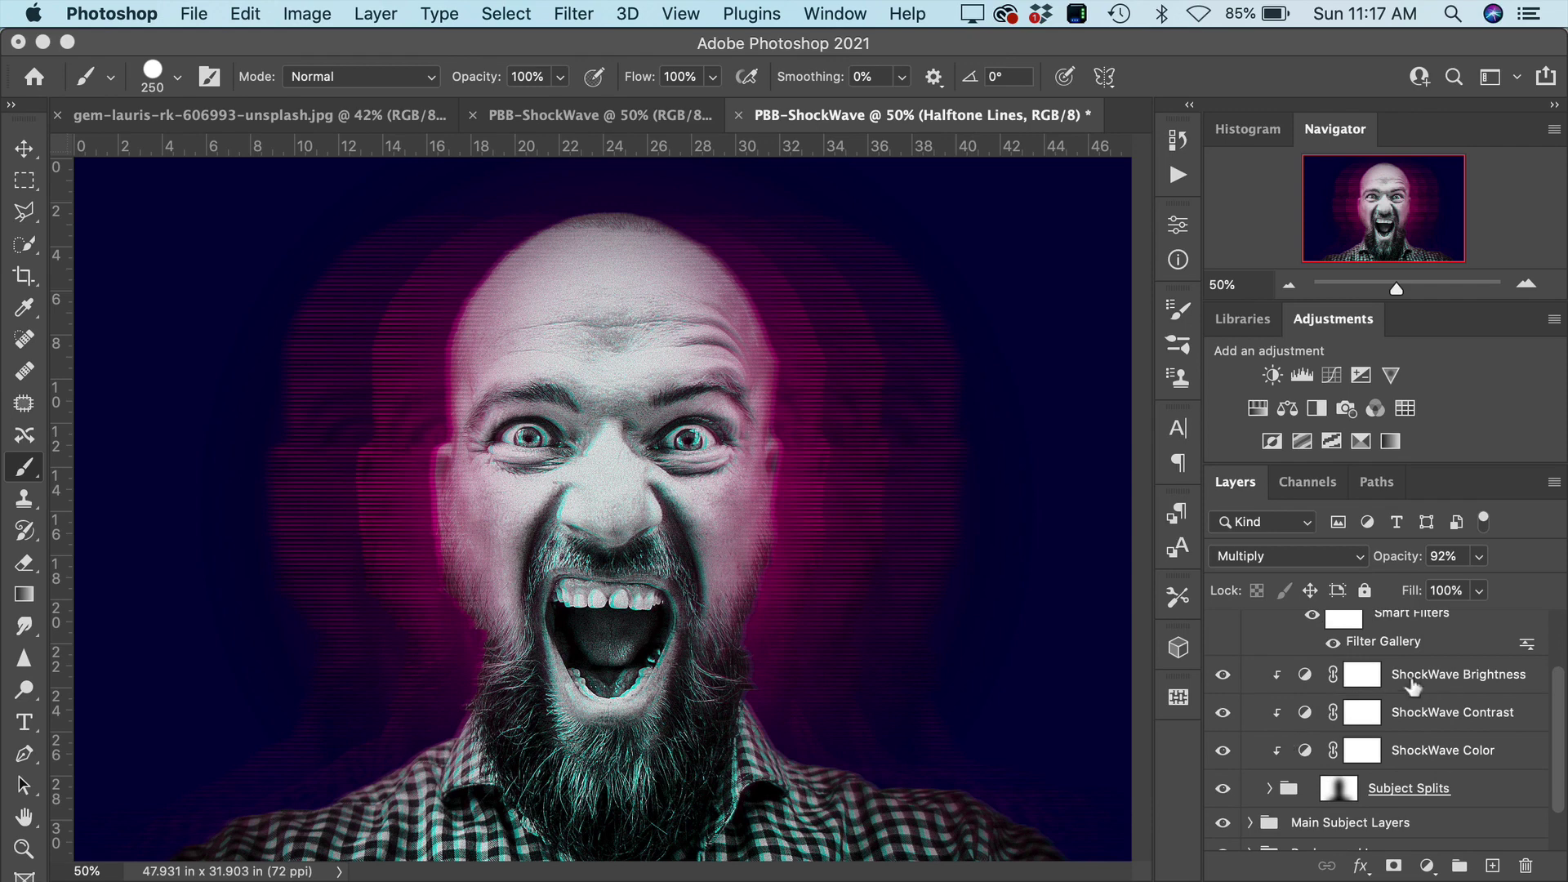
{"action": "double_click", "coordinate": [1305, 675]}
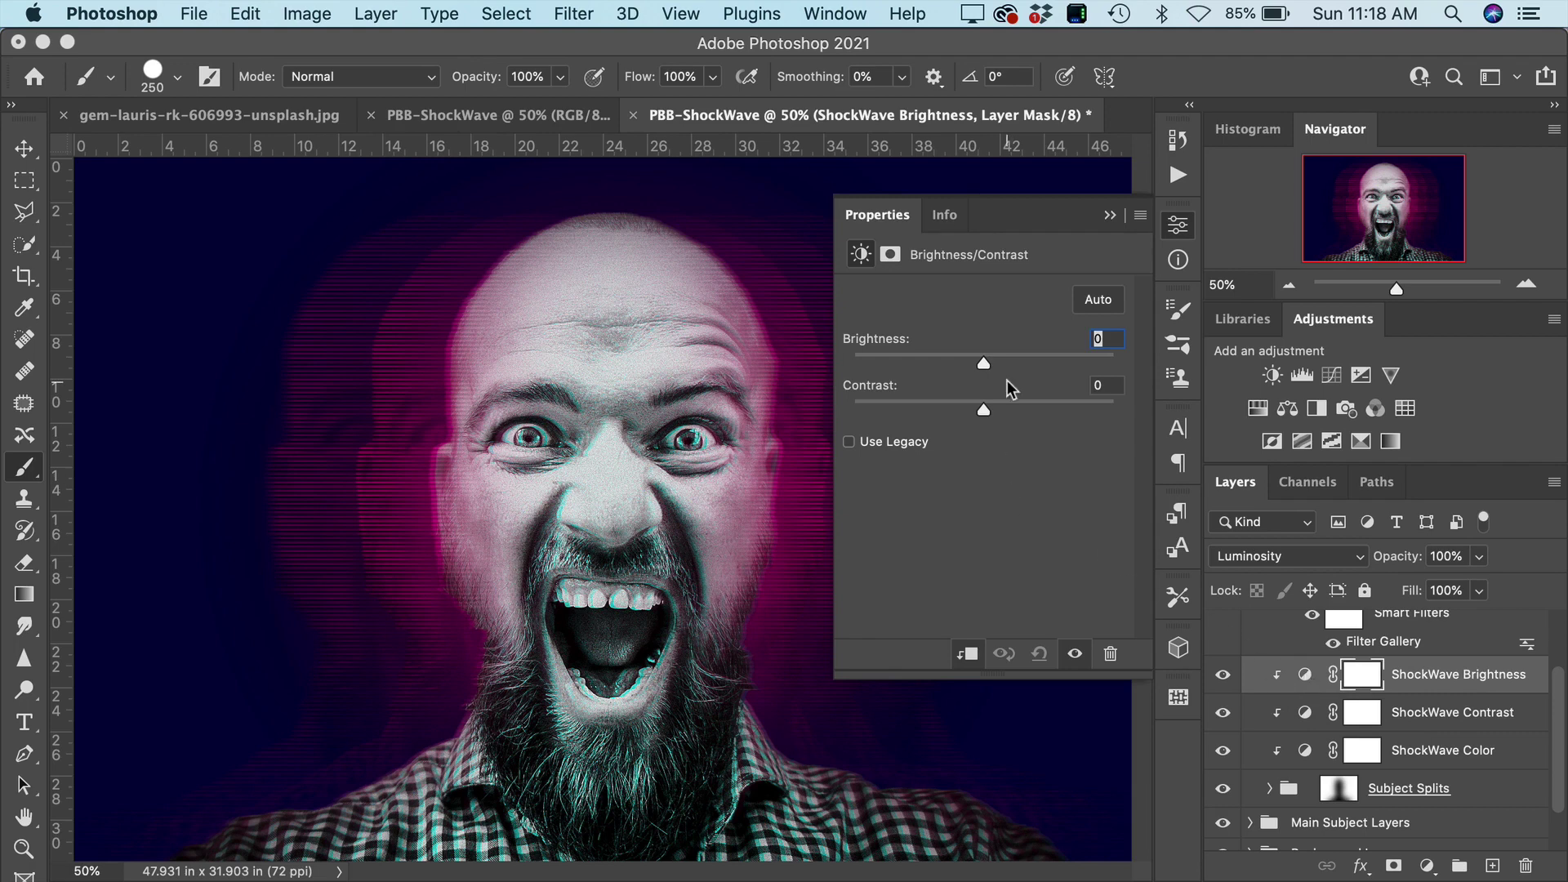
{"action": "left_click_drag", "start_coordinate": [983, 360], "coordinate": [1032, 408]}
{"action": "left_click", "coordinate": [990, 401]}
{"action": "left_click", "coordinate": [1115, 338]}
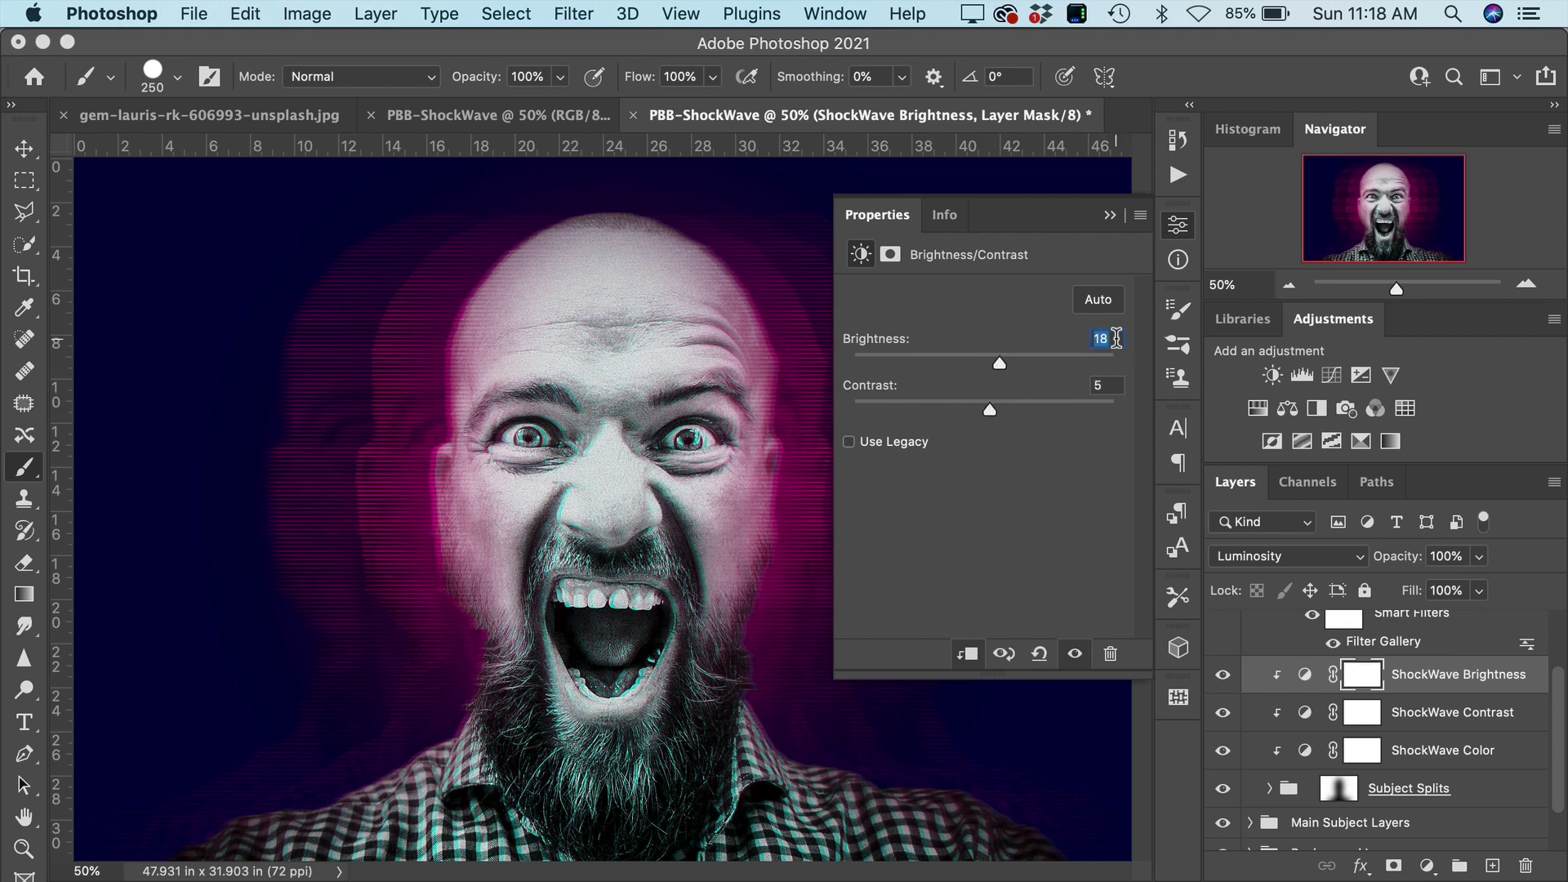
{"action": "type", "text": "0"}
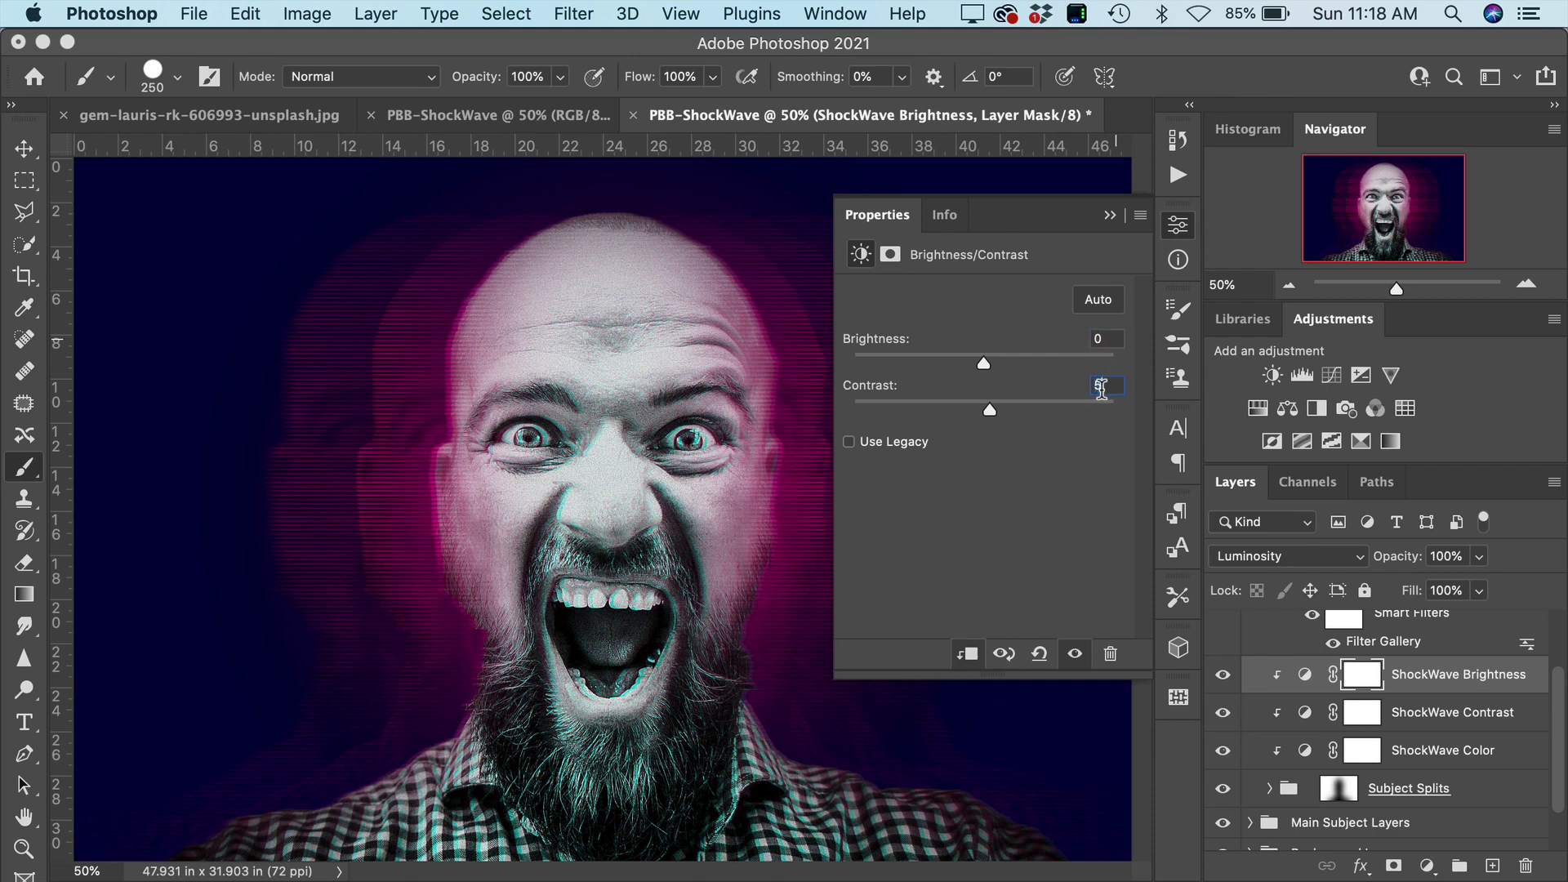
{"action": "type", "text": "0"}
{"action": "left_click", "coordinate": [1111, 217]}
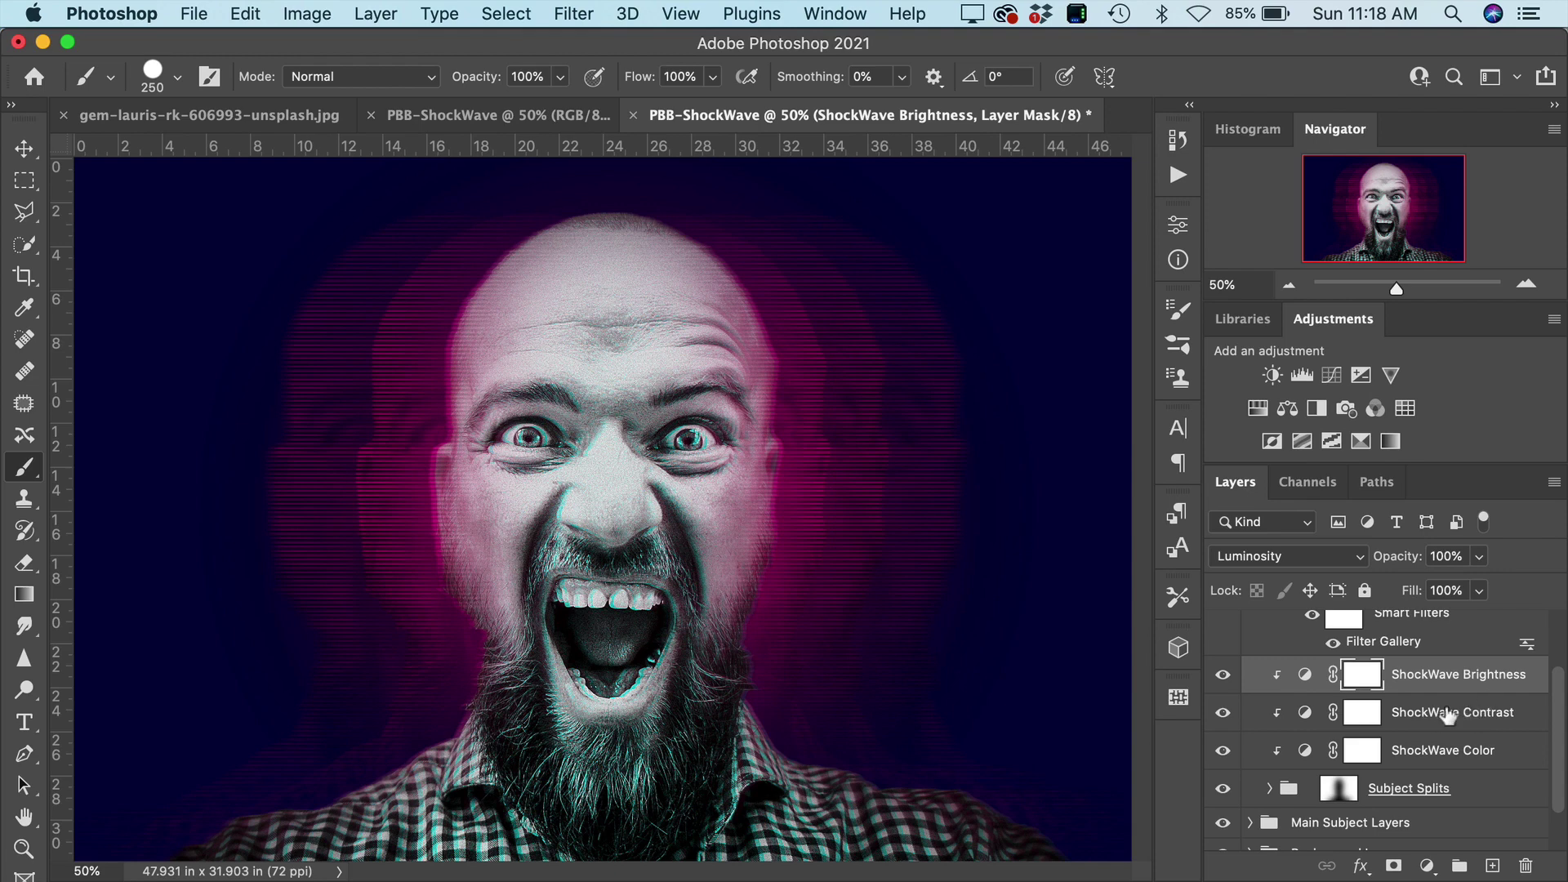
Try a contrast-boosting S-curve on the ShockWave Contrast layer with darker shadows and lighter highlights, and remove both curve points.
{"action": "double_click", "coordinate": [1304, 722]}
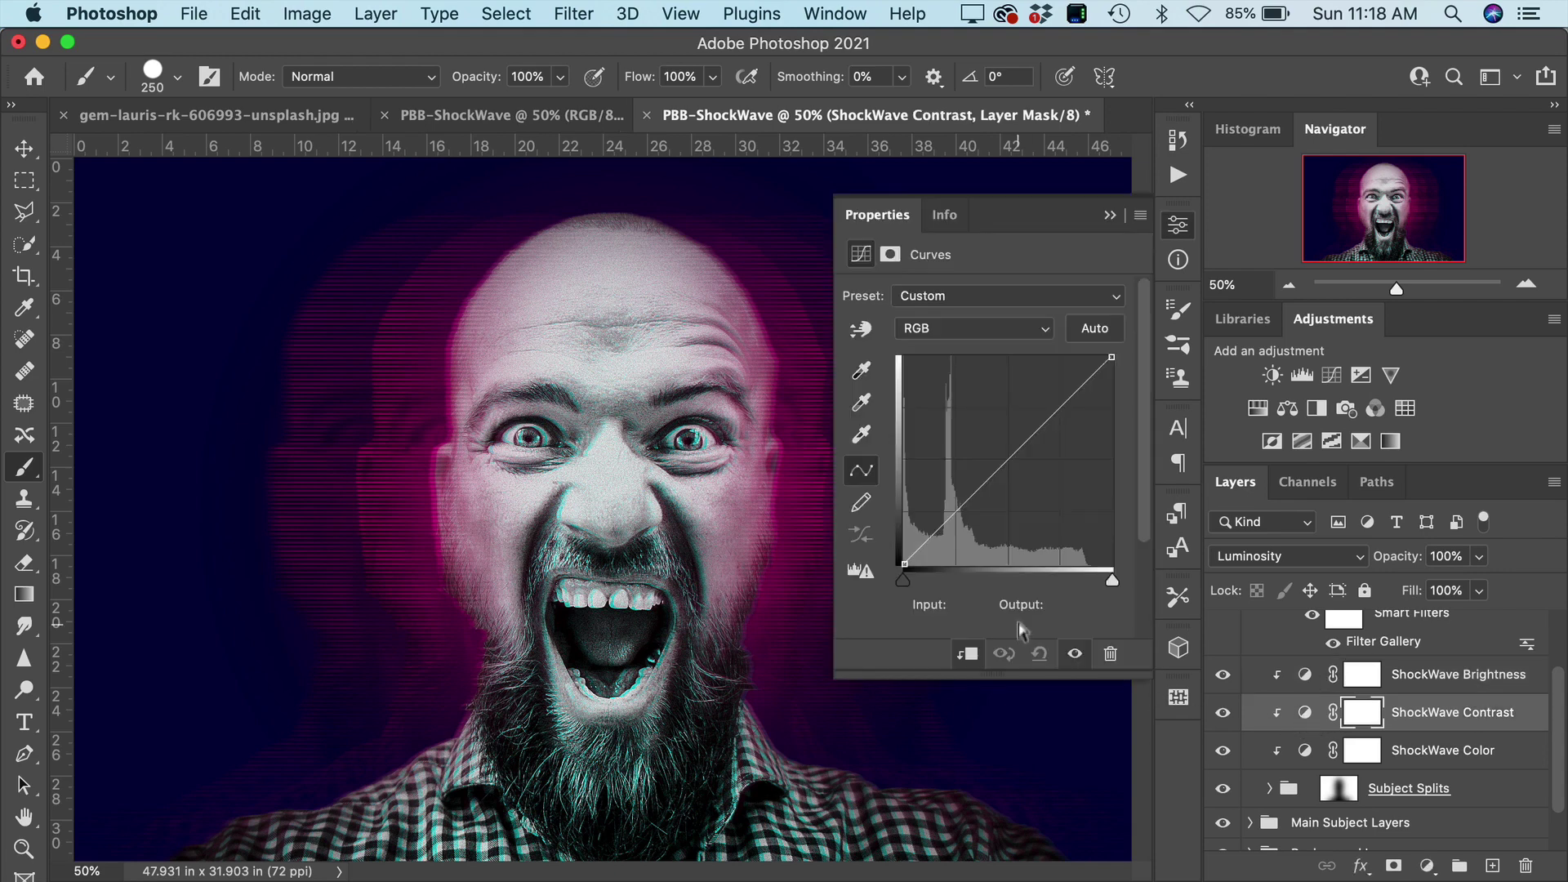
{"action": "left_click_drag", "start_coordinate": [960, 507], "coordinate": [962, 525]}
{"action": "left_click_drag", "start_coordinate": [1054, 424], "coordinate": [1045, 415]}
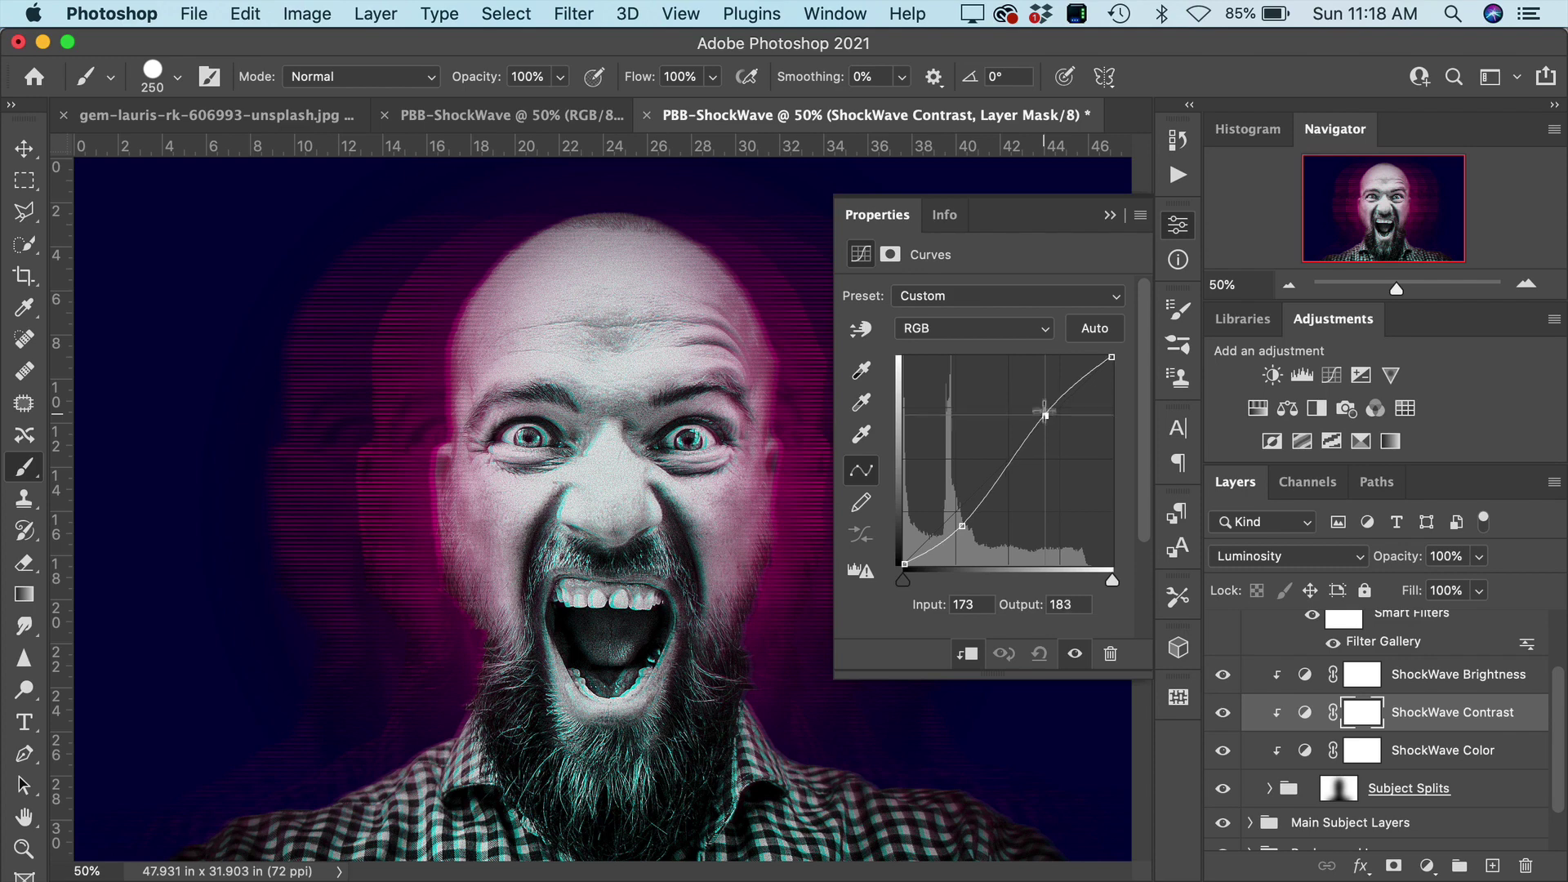
{"action": "left_click_drag", "start_coordinate": [1044, 416], "coordinate": [1067, 63]}
{"action": "left_click", "coordinate": [960, 527]}
{"action": "left_click_drag", "start_coordinate": [960, 526], "coordinate": [820, 531]}
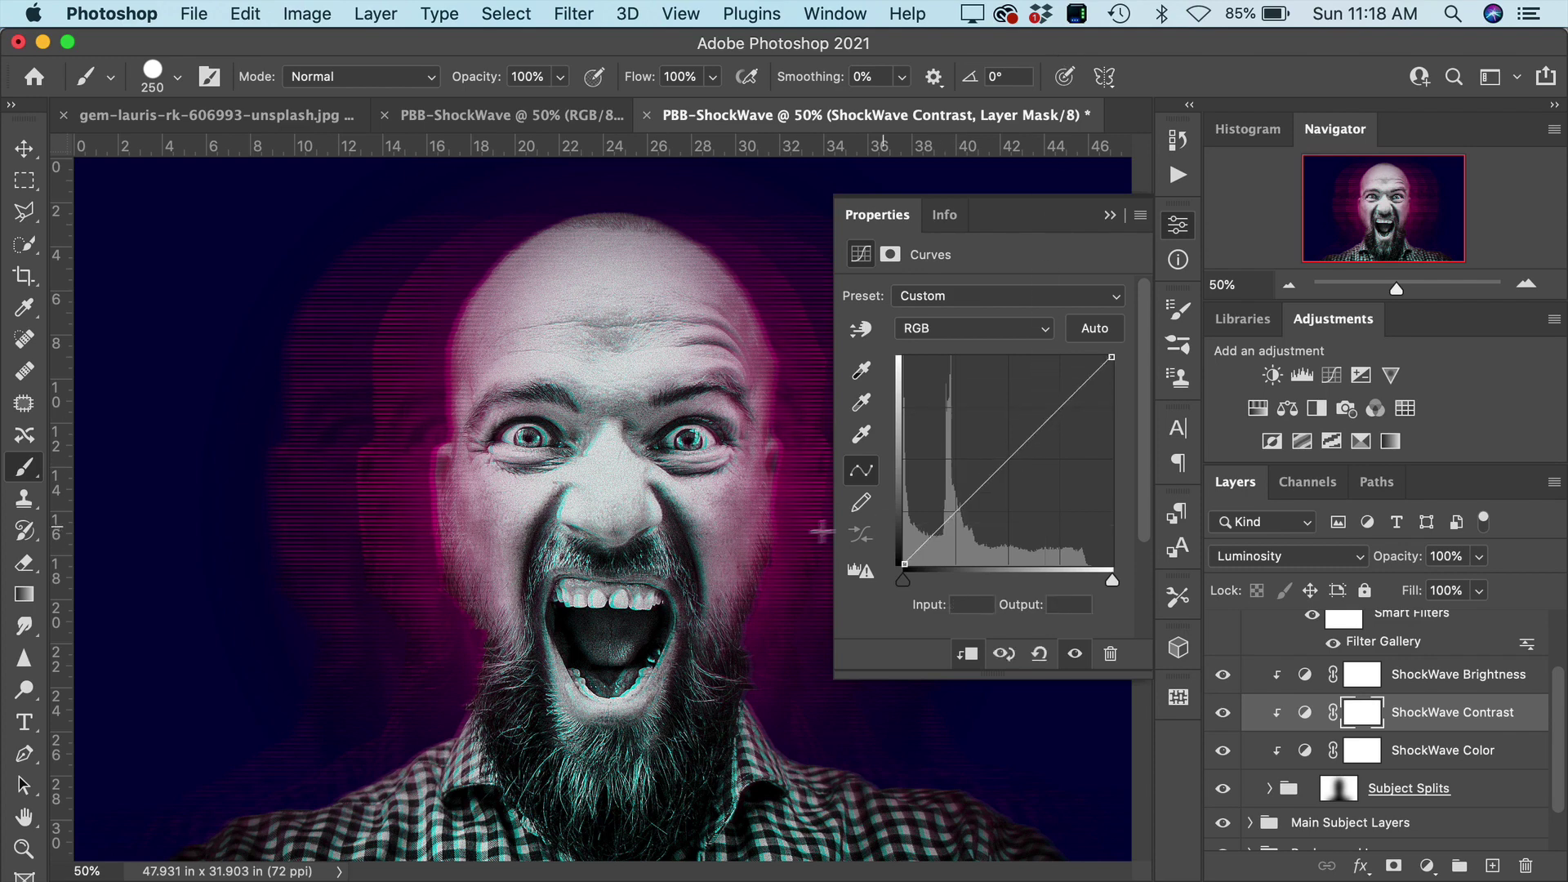
{"action": "left_click", "coordinate": [1109, 214]}
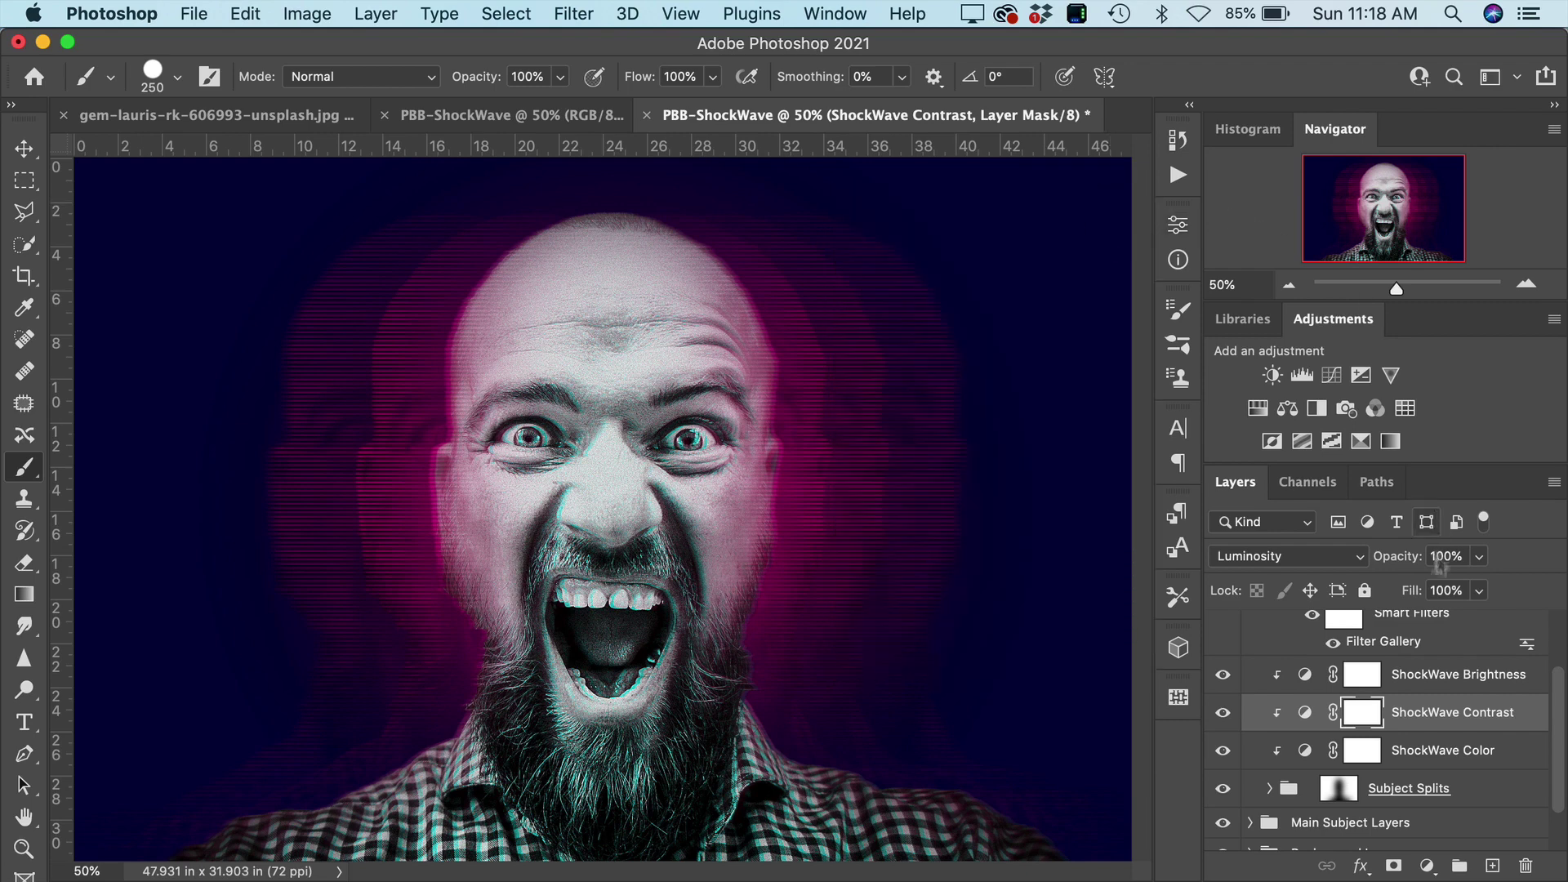
Try hues of -77 and -30 and lightness -1 on the ShockWave Color layer, and reset hue and lightness to 0.
{"action": "scroll", "coordinate": [1419, 629], "scroll_direction": "down", "scroll_amount": 2}
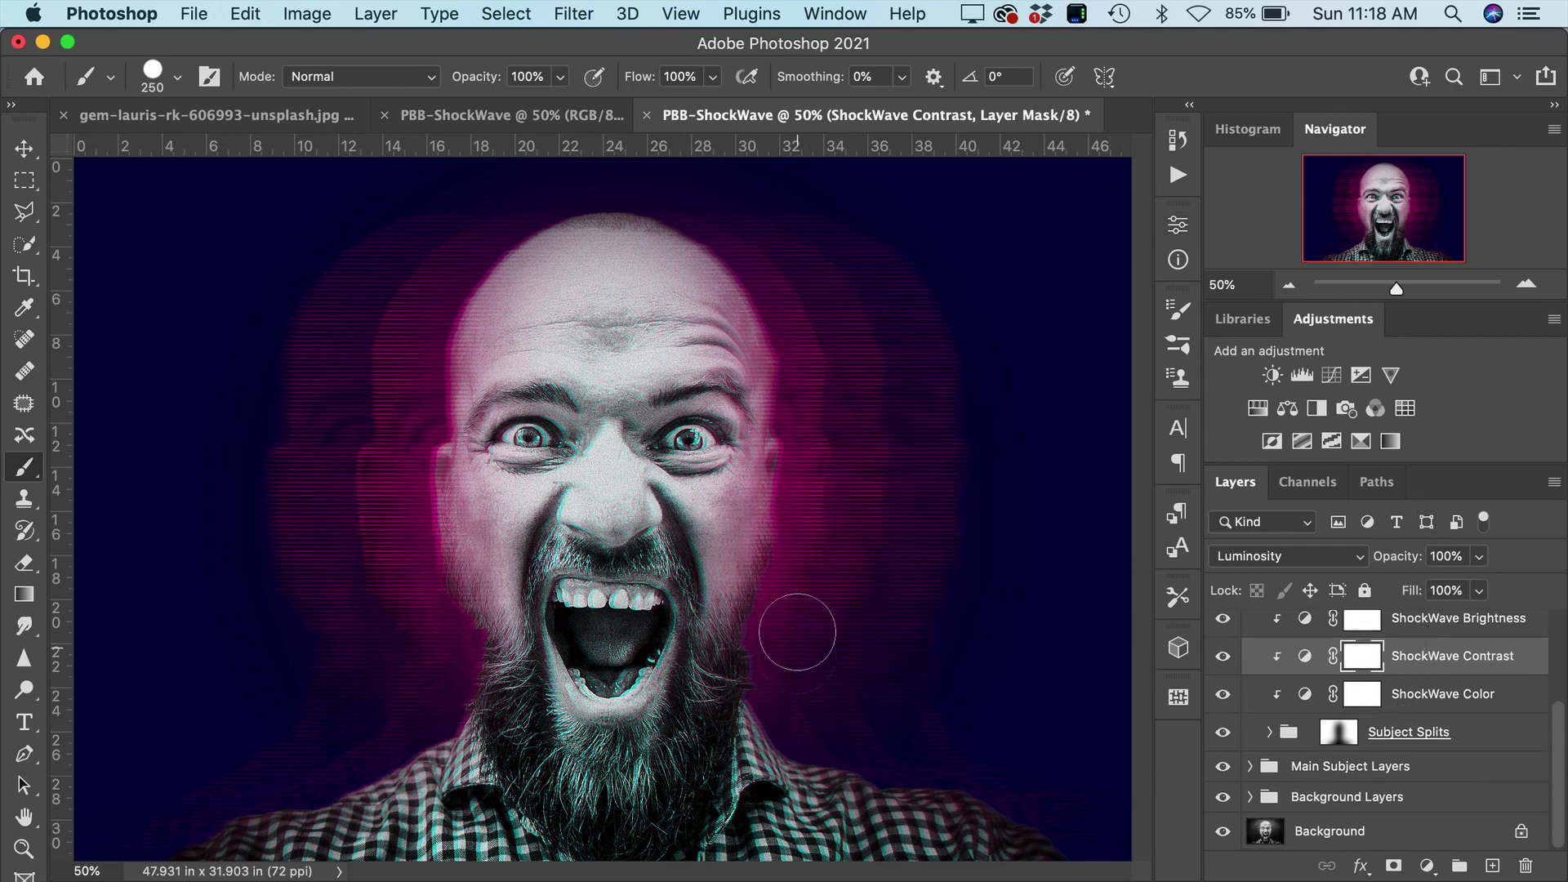
{"action": "double_click", "coordinate": [1304, 696]}
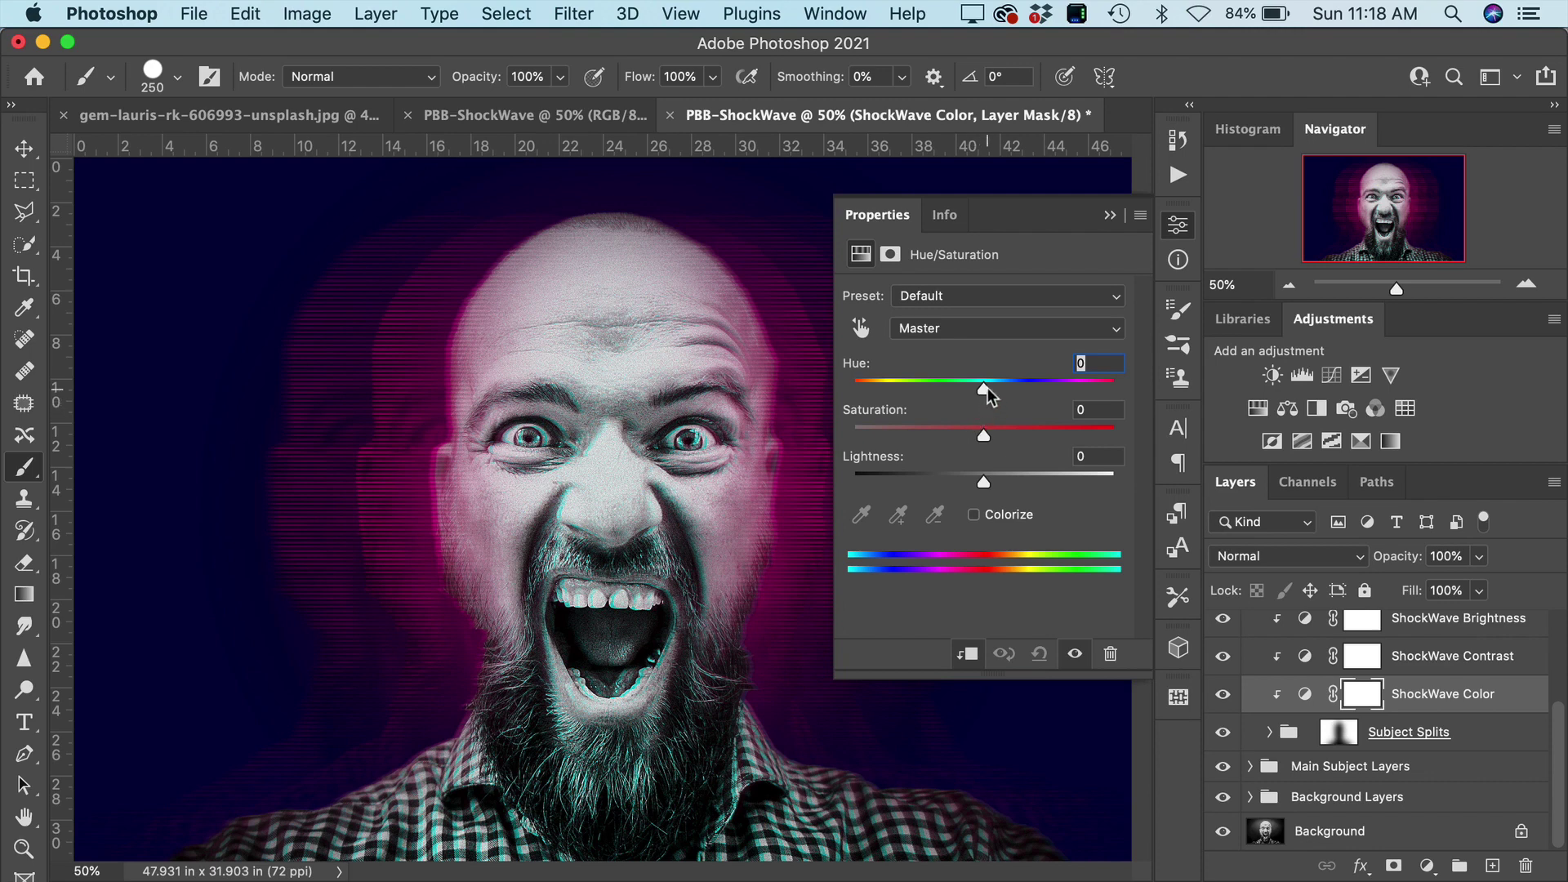
{"action": "left_click_drag", "start_coordinate": [984, 389], "coordinate": [908, 390]}
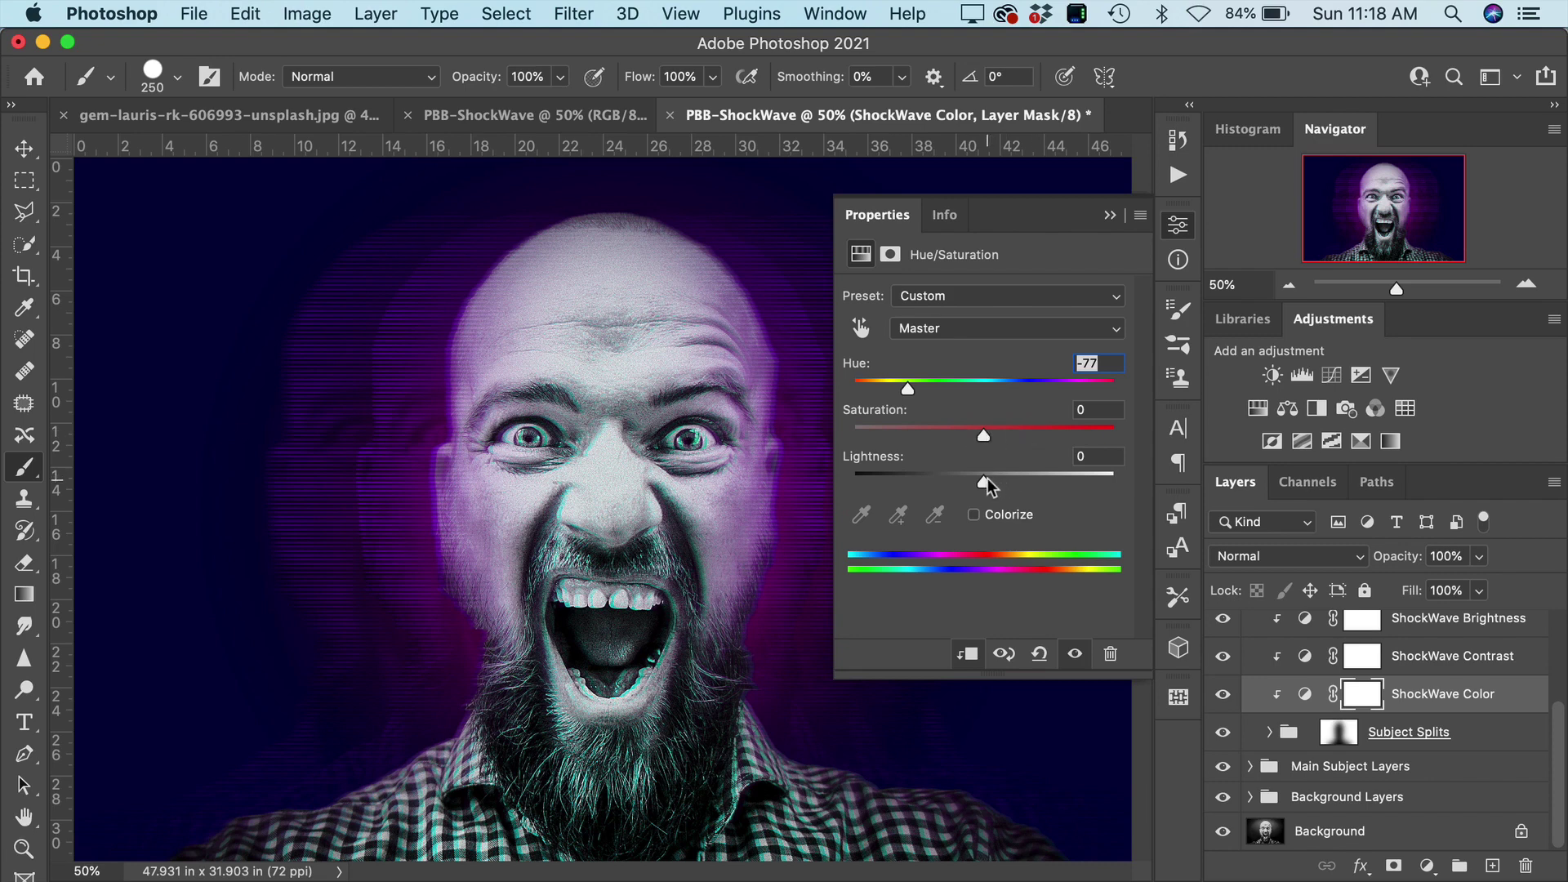
{"action": "mouse_move", "coordinate": [987, 480]}
{"action": "left_mouse_down"}
{"action": "mouse_move", "coordinate": [1029, 480]}
{"action": "mouse_move", "coordinate": [934, 487]}
{"action": "mouse_move", "coordinate": [978, 482]}
{"action": "left_mouse_up"}
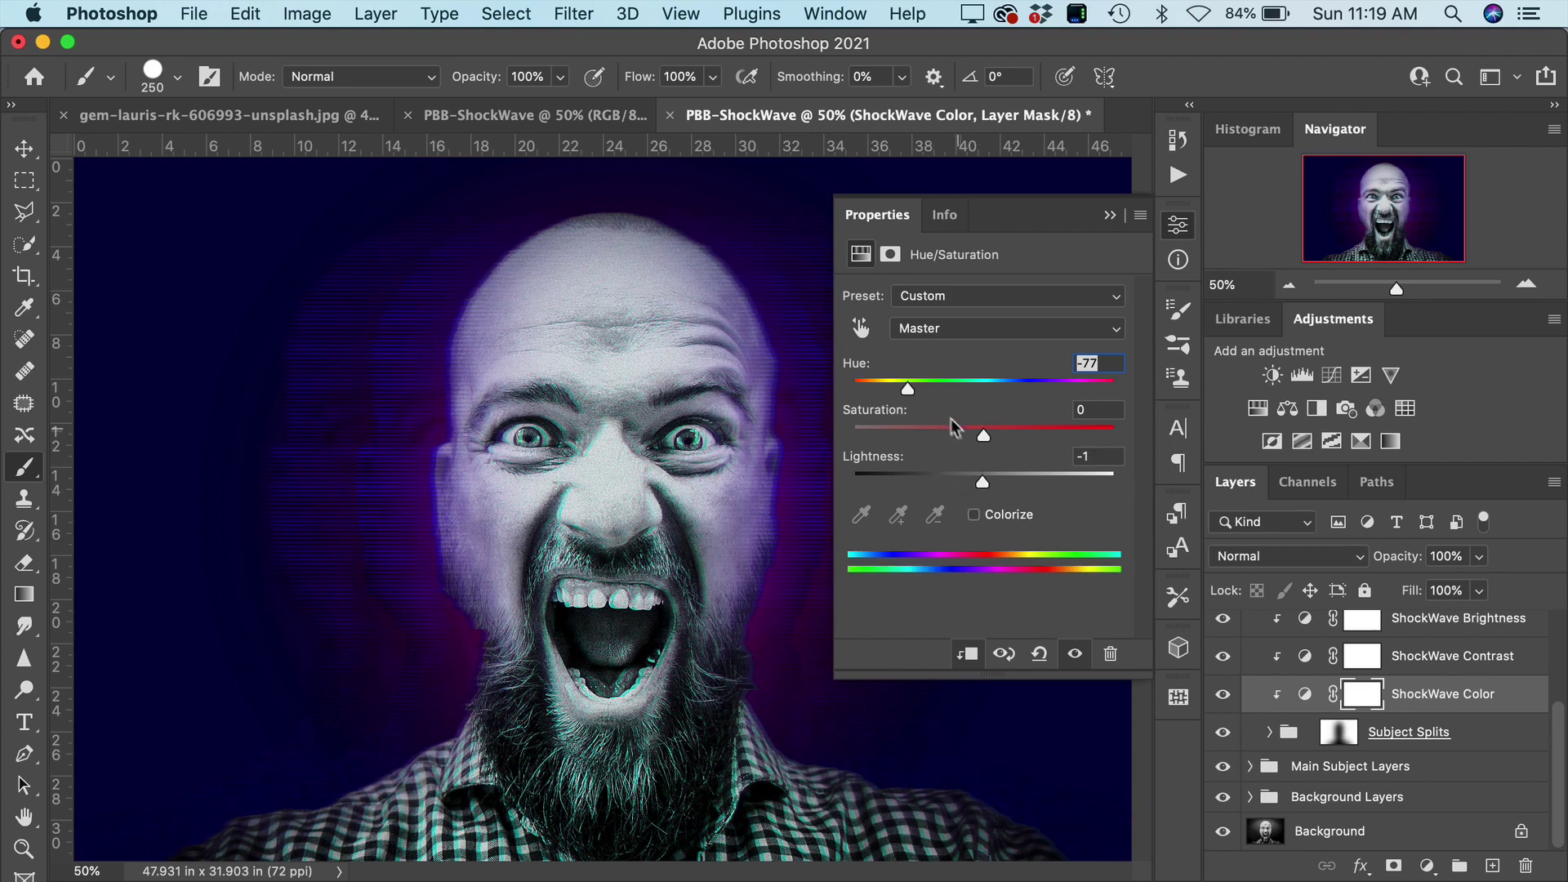
{"action": "left_click_drag", "start_coordinate": [907, 390], "coordinate": [945, 391]}
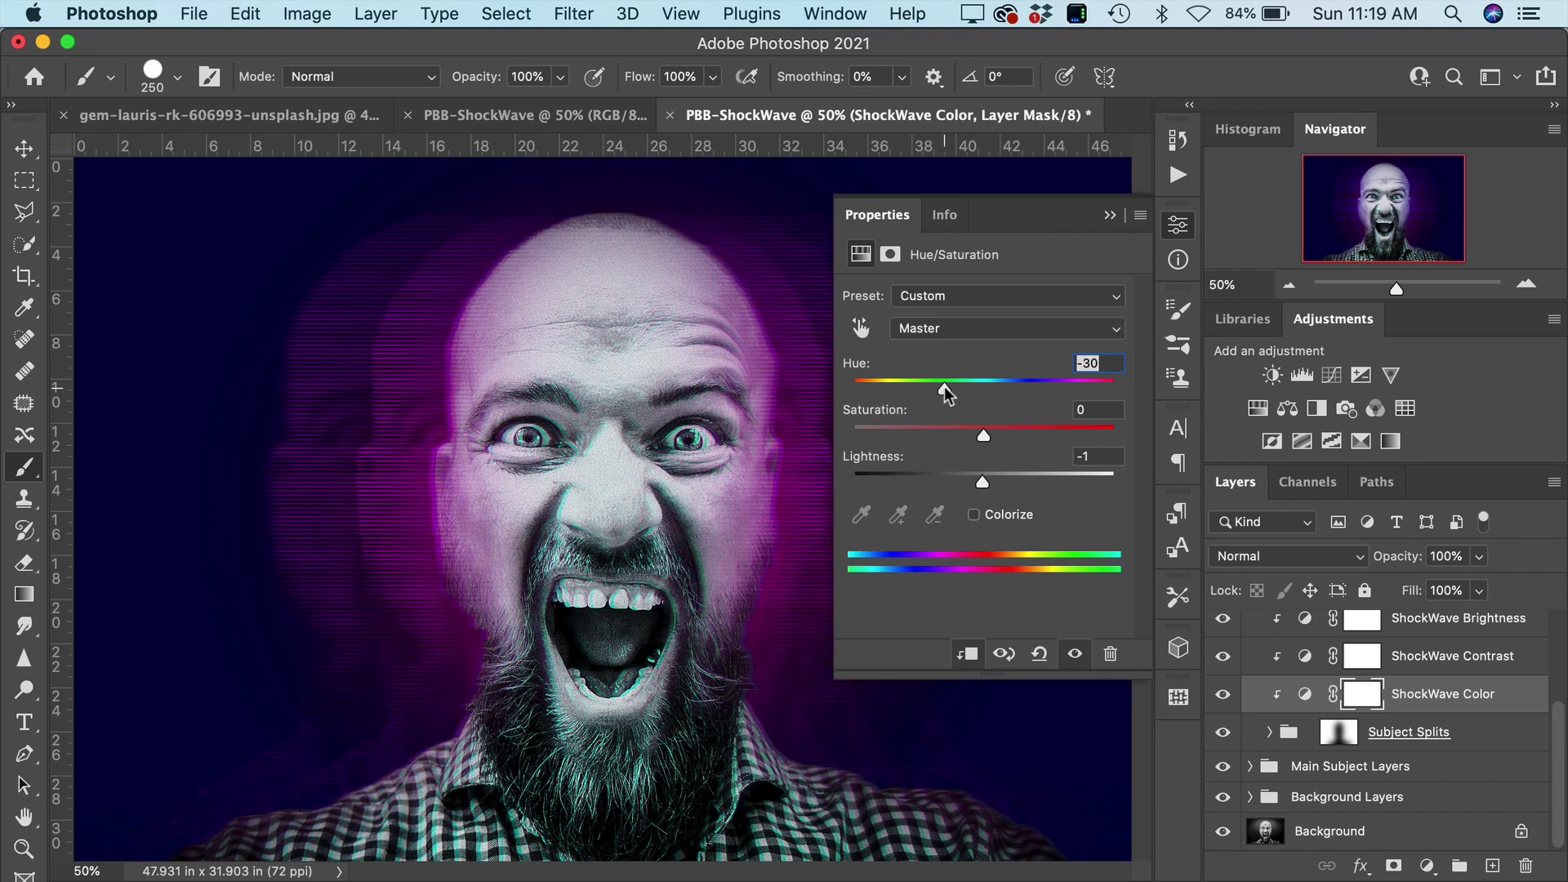
{"action": "left_click", "coordinate": [1090, 456]}
{"action": "type", "text": "0"}
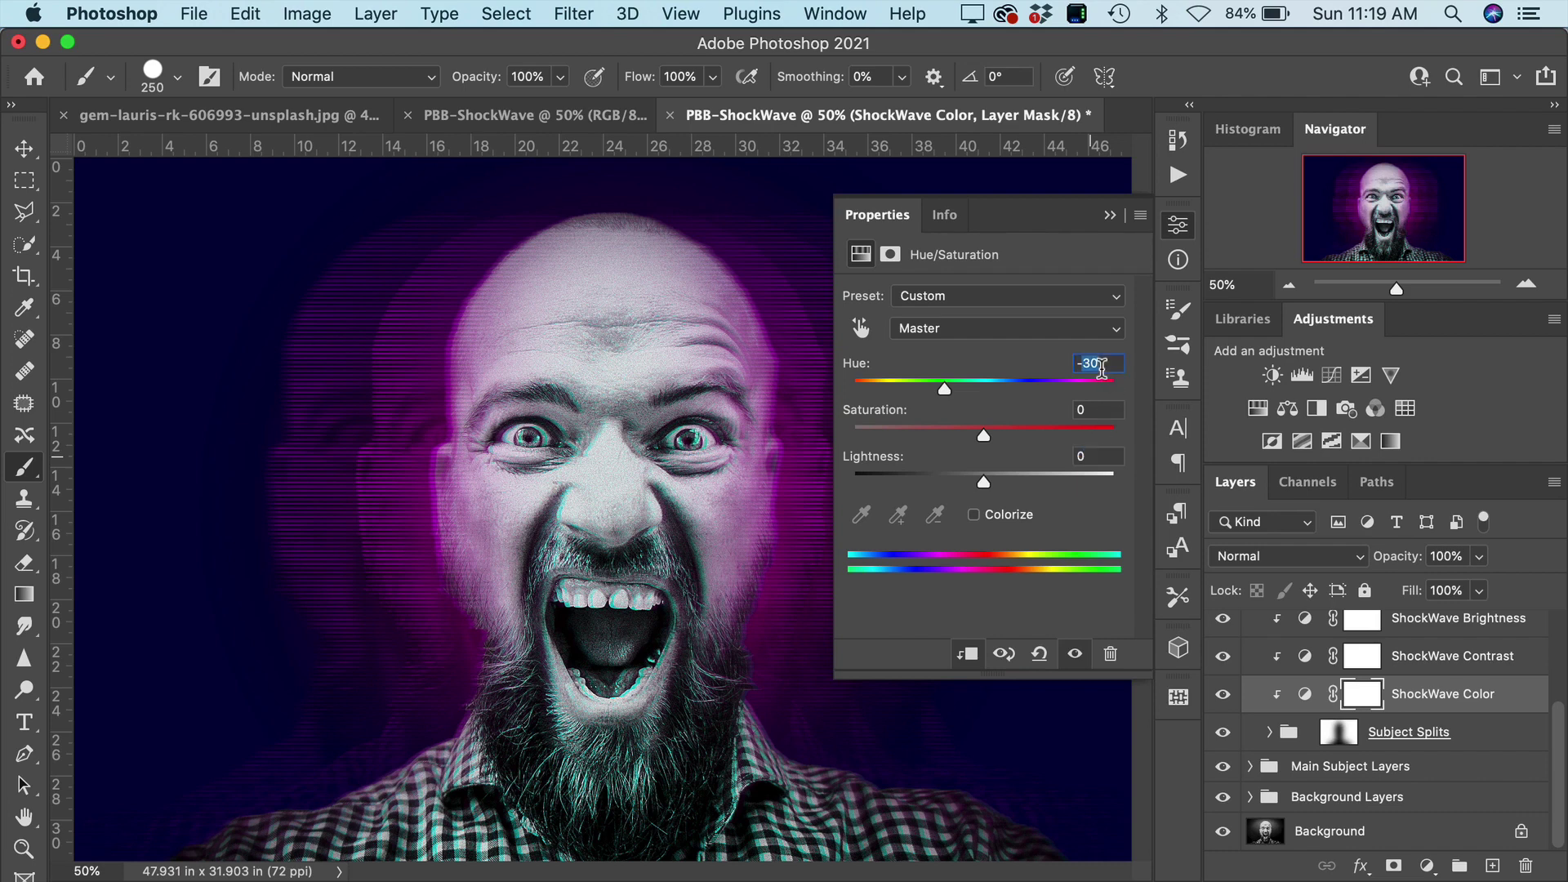
{"action": "type", "text": "-"}
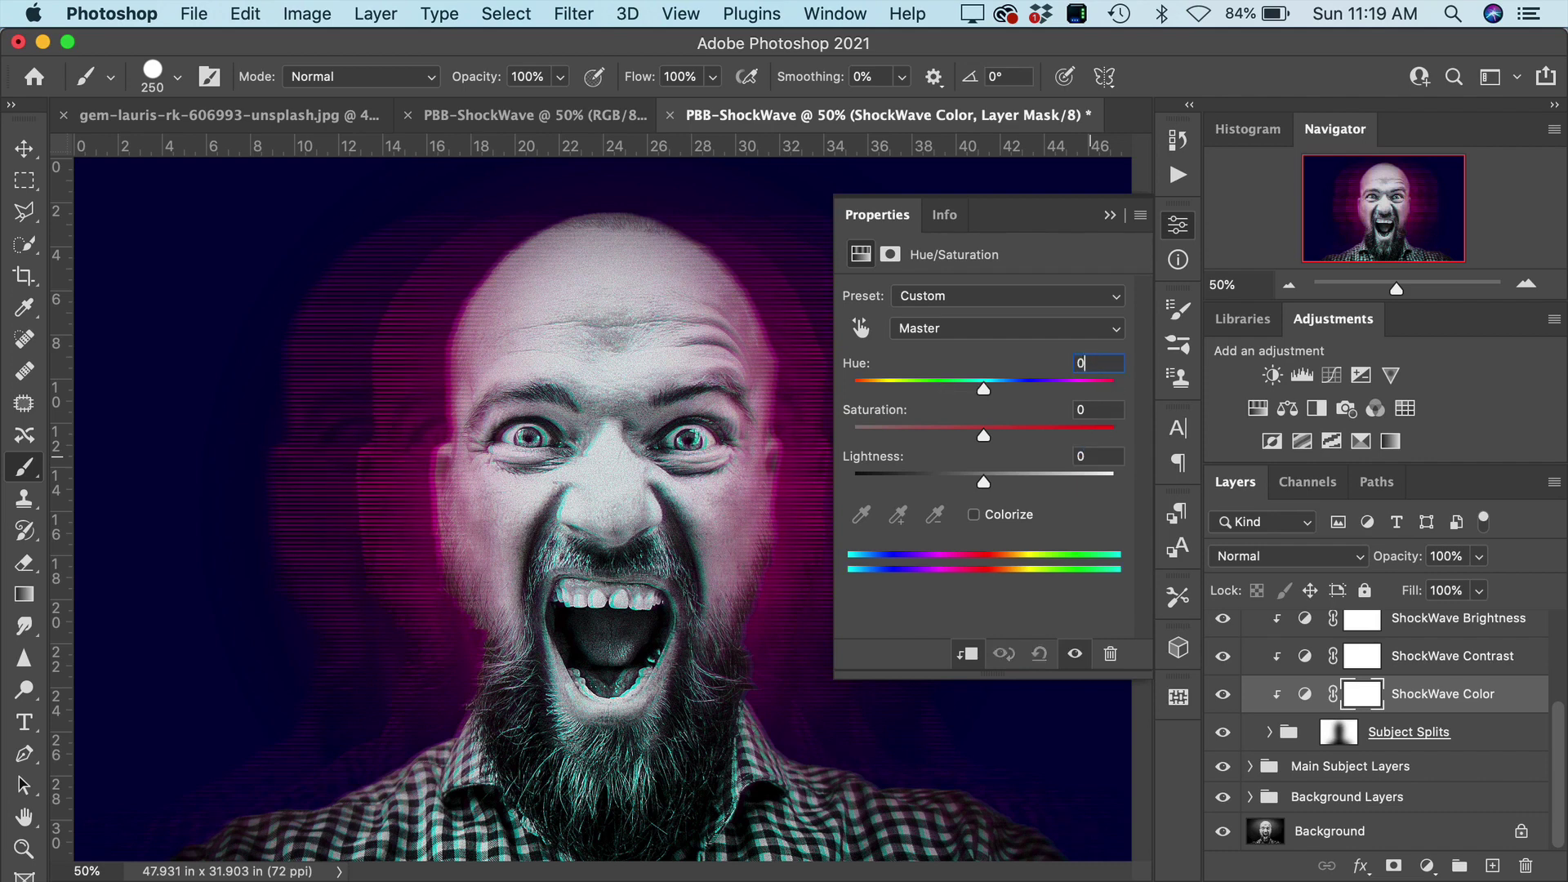
{"action": "left_click", "coordinate": [1109, 215]}
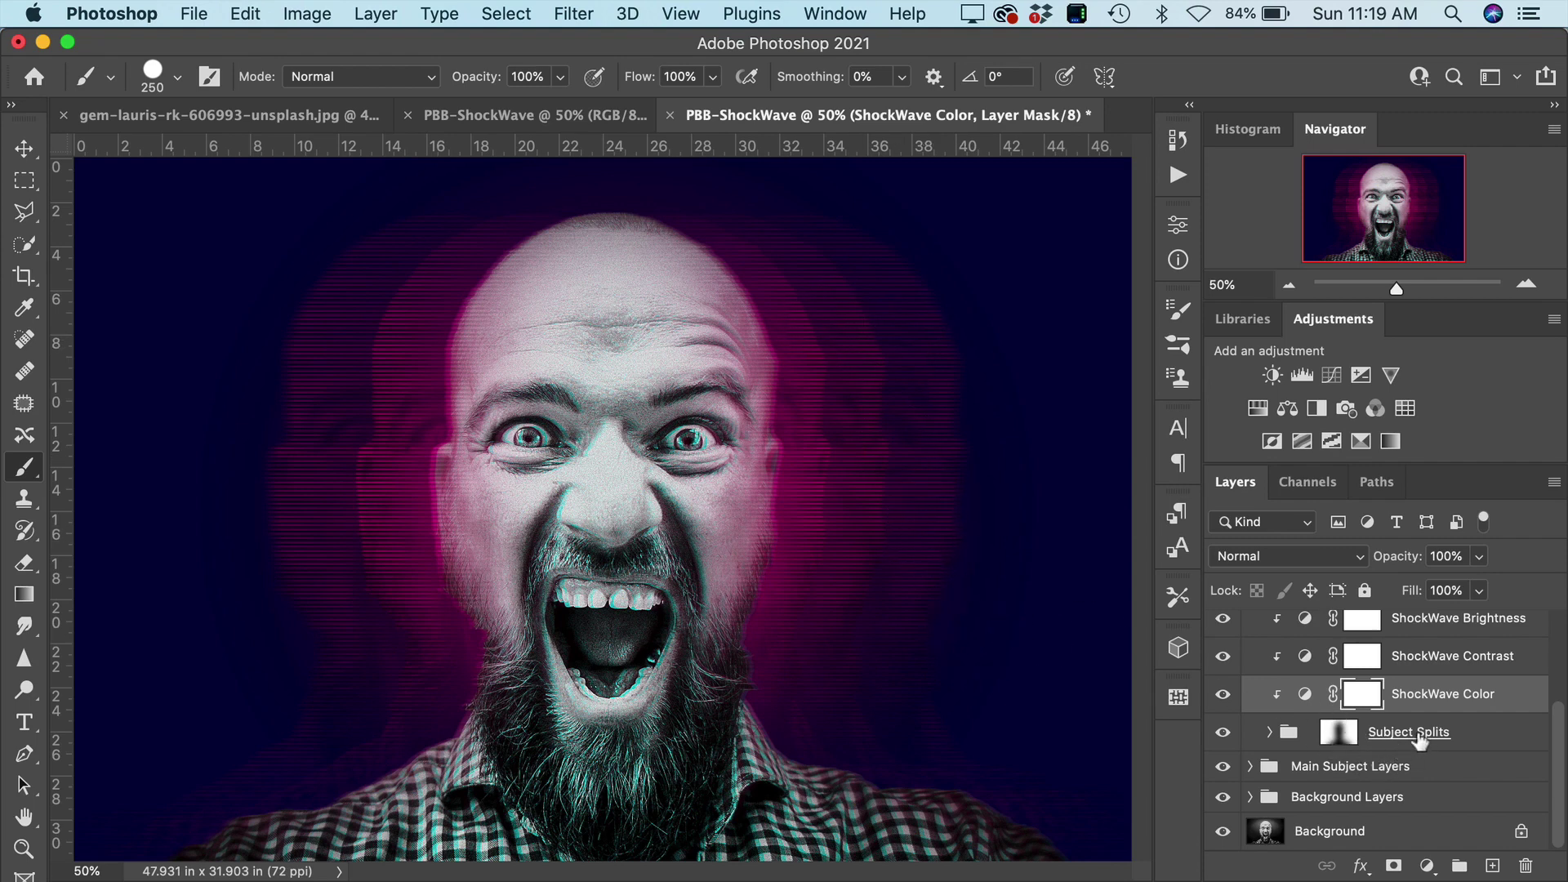
Expand the Subject Splits group and examine its Left Side and Right Side groups and their color adjustment layers.
{"action": "left_click", "coordinate": [1270, 733]}
{"action": "scroll", "coordinate": [1278, 739], "scroll_direction": "down", "scroll_amount": 3}
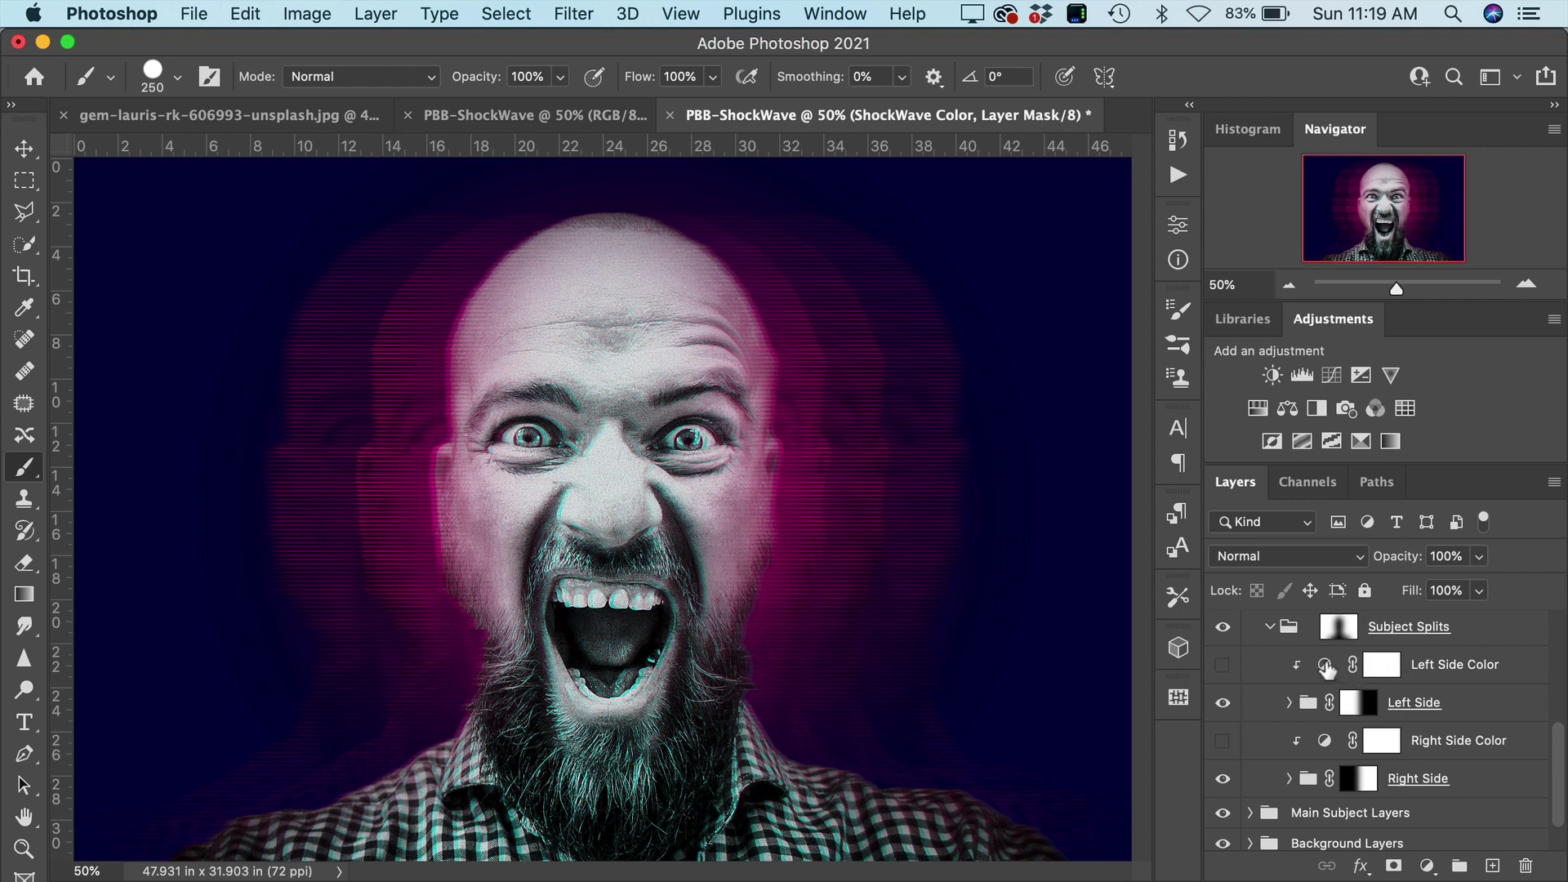
{"action": "scroll", "coordinate": [1315, 765], "scroll_direction": "up", "scroll_amount": 1}
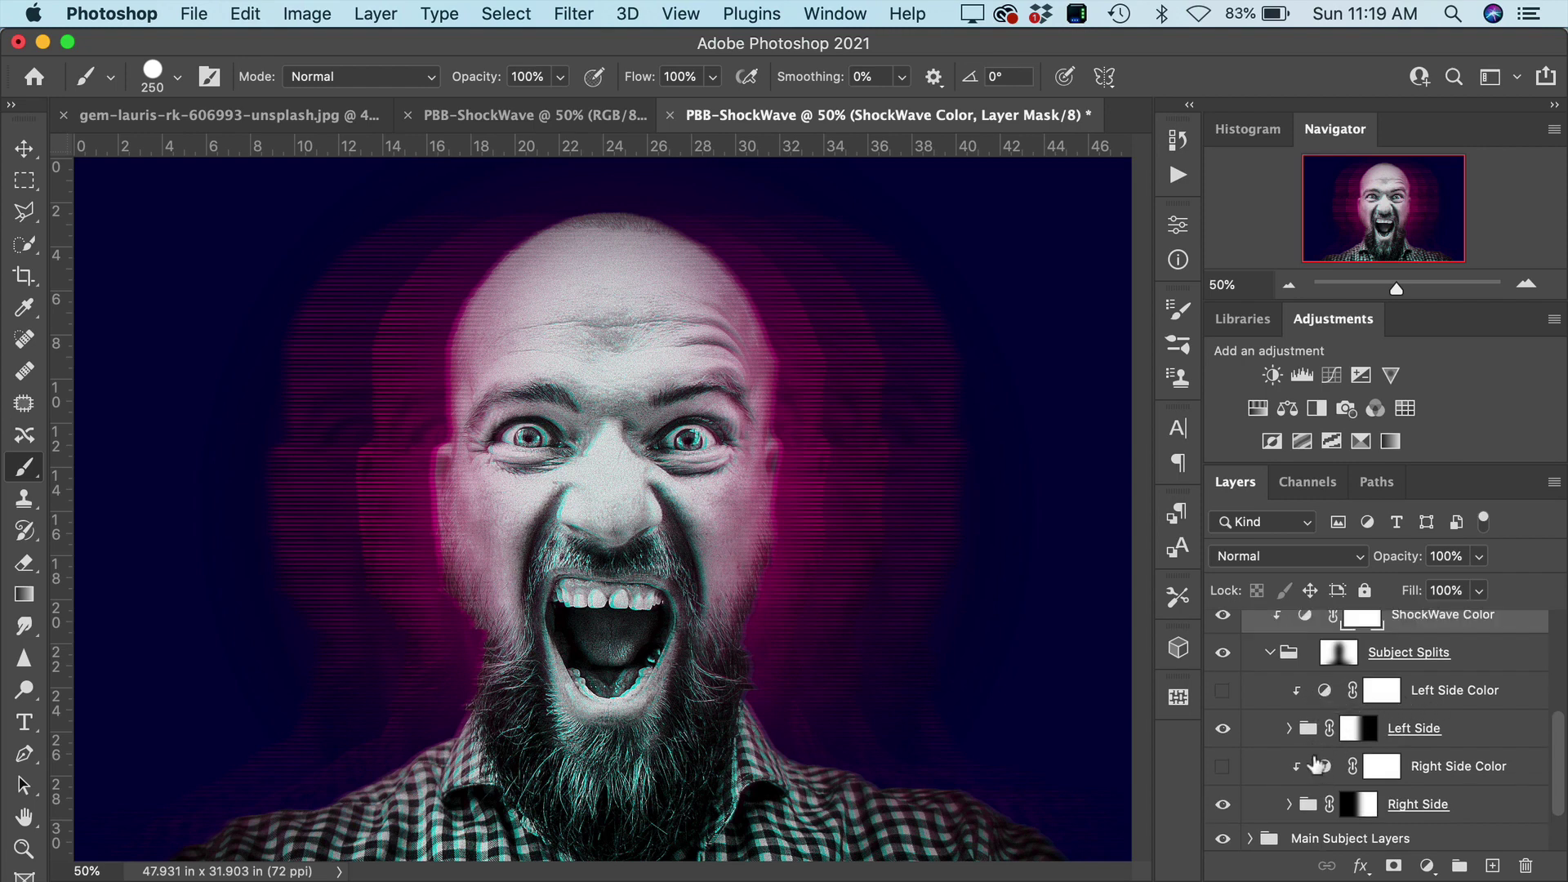
{"action": "scroll", "coordinate": [1314, 765], "scroll_direction": "up", "scroll_amount": 1}
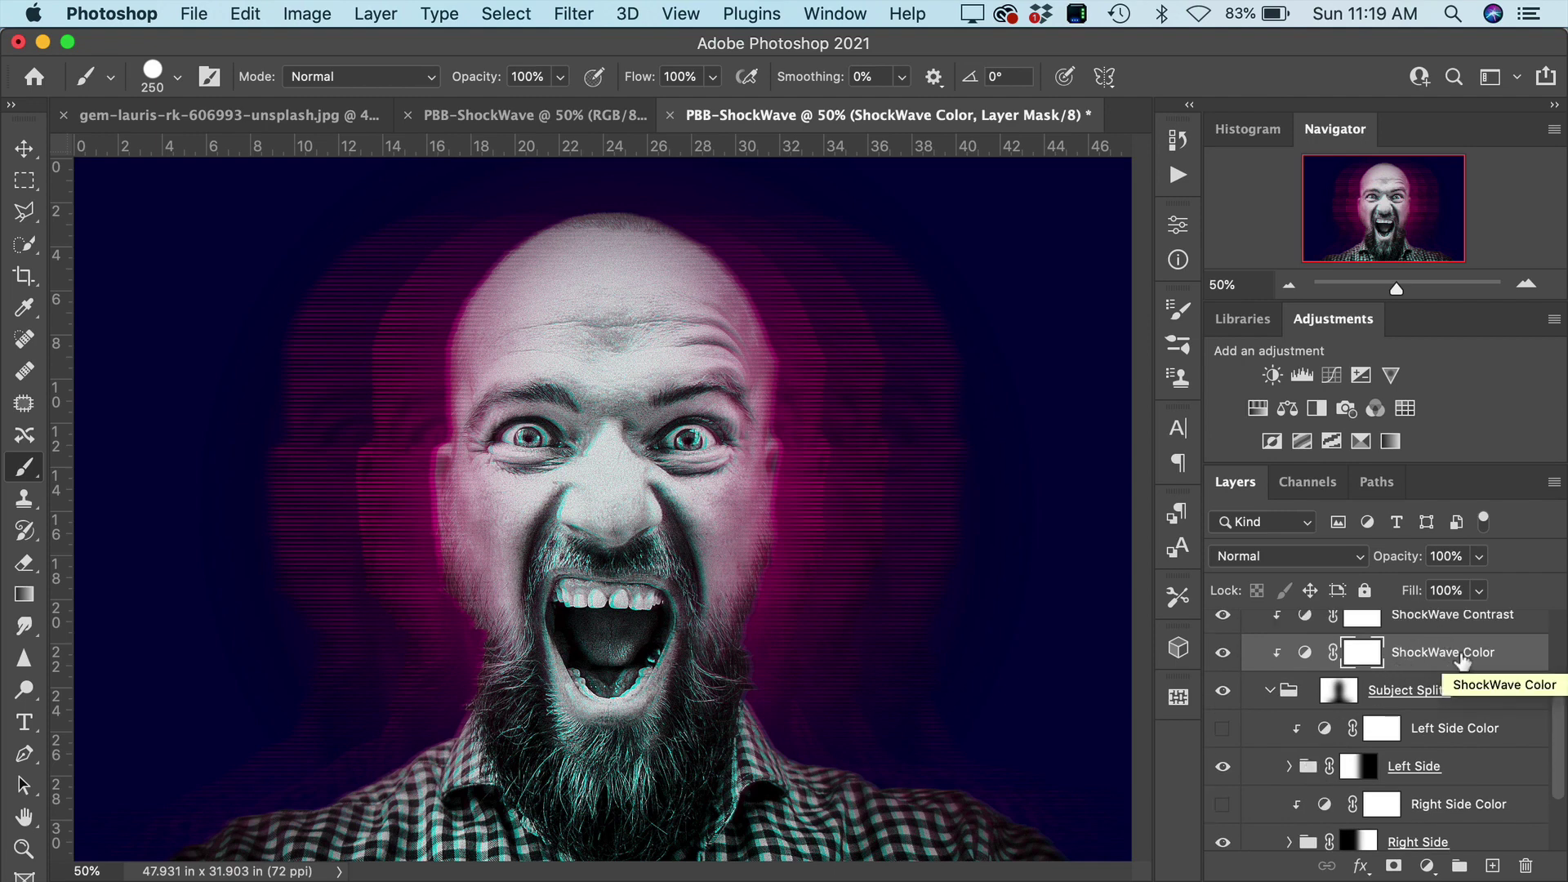
Show the Left Side Color layer and set its hue to -113 in the Hue/Saturation adjustment.
{"action": "scroll", "coordinate": [1450, 695], "scroll_direction": "down", "scroll_amount": 2}
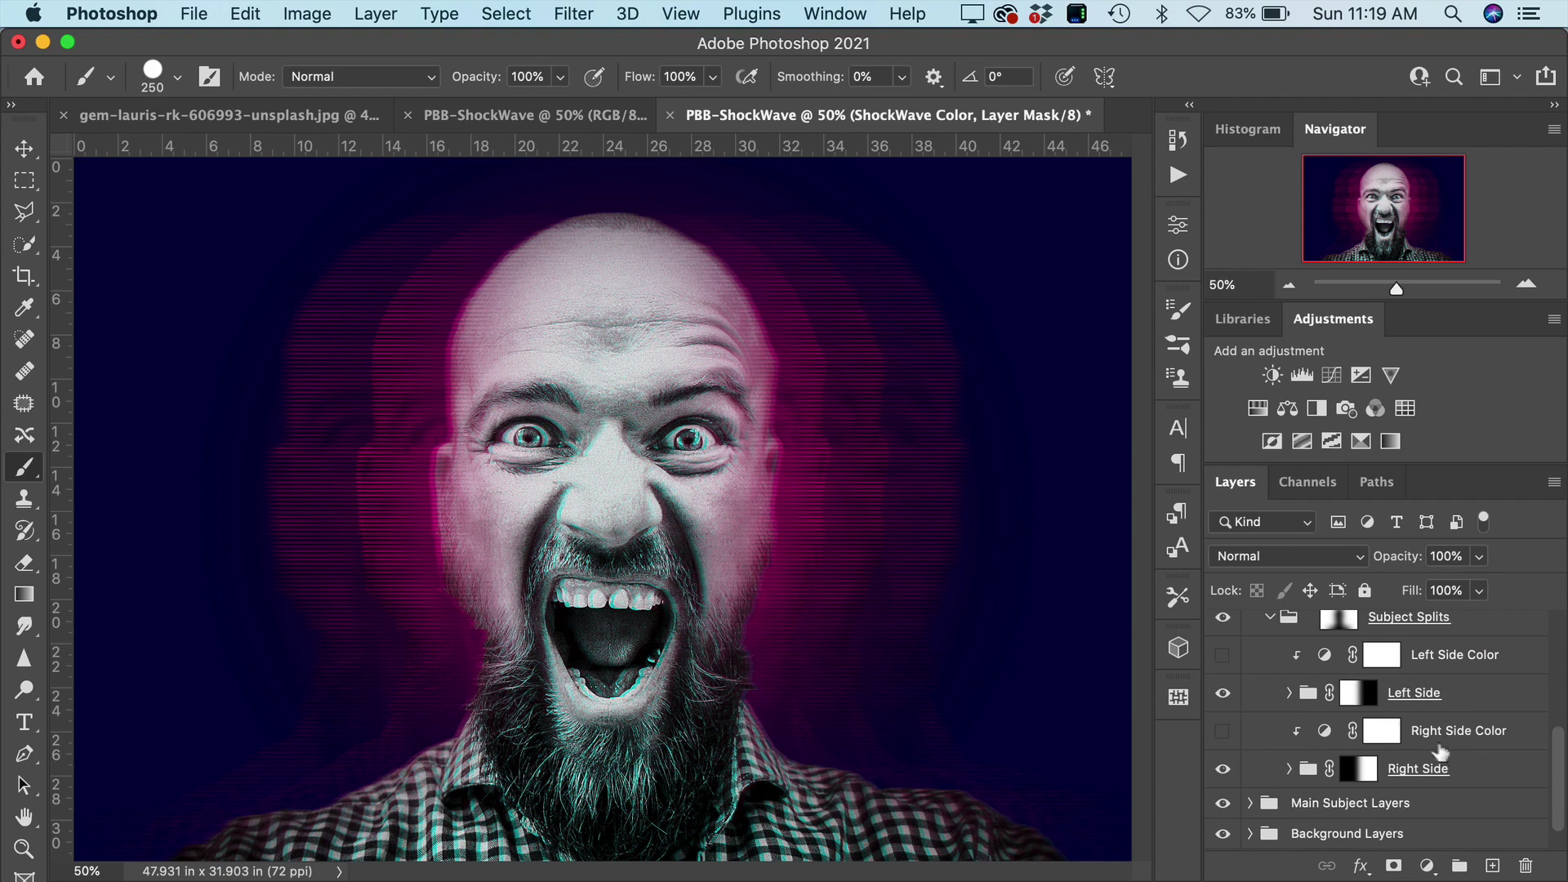
{"action": "left_click", "coordinate": [1323, 658]}
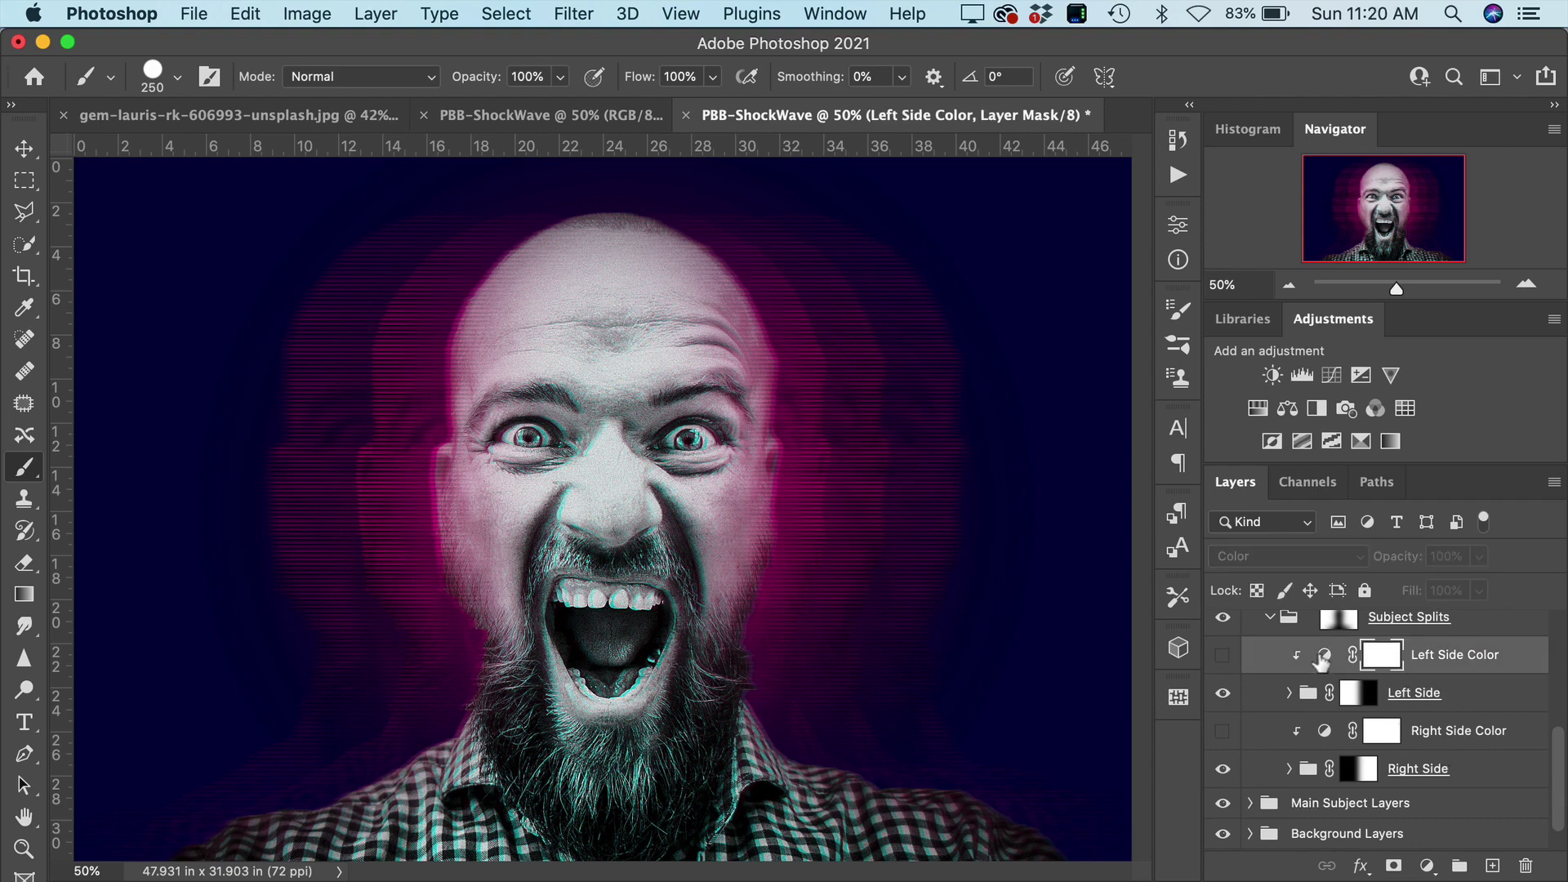
{"action": "left_click", "coordinate": [1225, 656]}
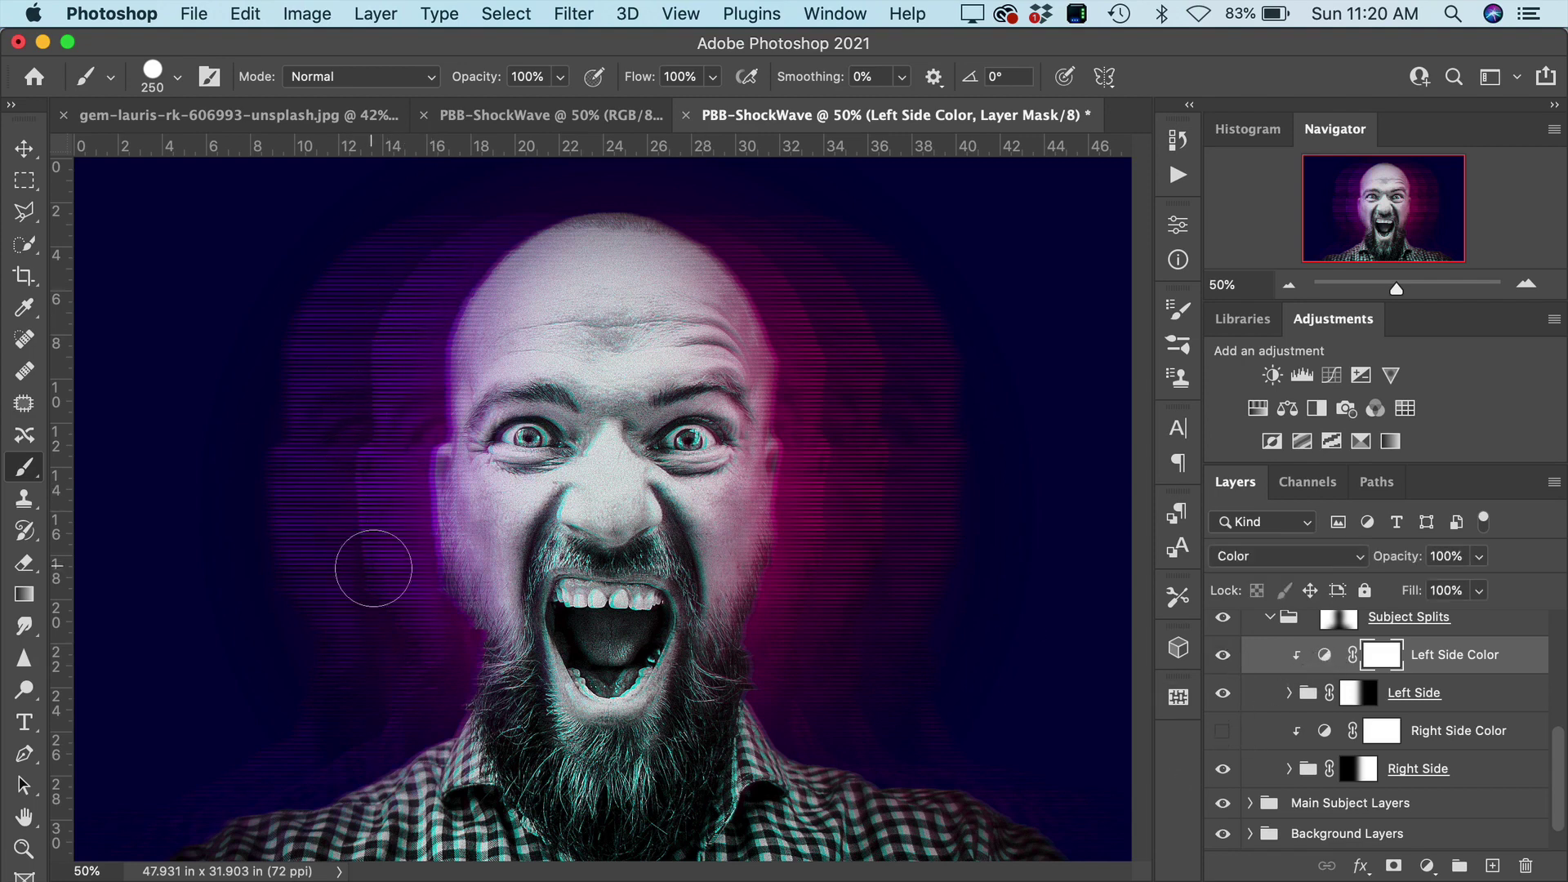
{"action": "left_click", "coordinate": [1222, 735]}
{"action": "double_click", "coordinate": [1324, 656]}
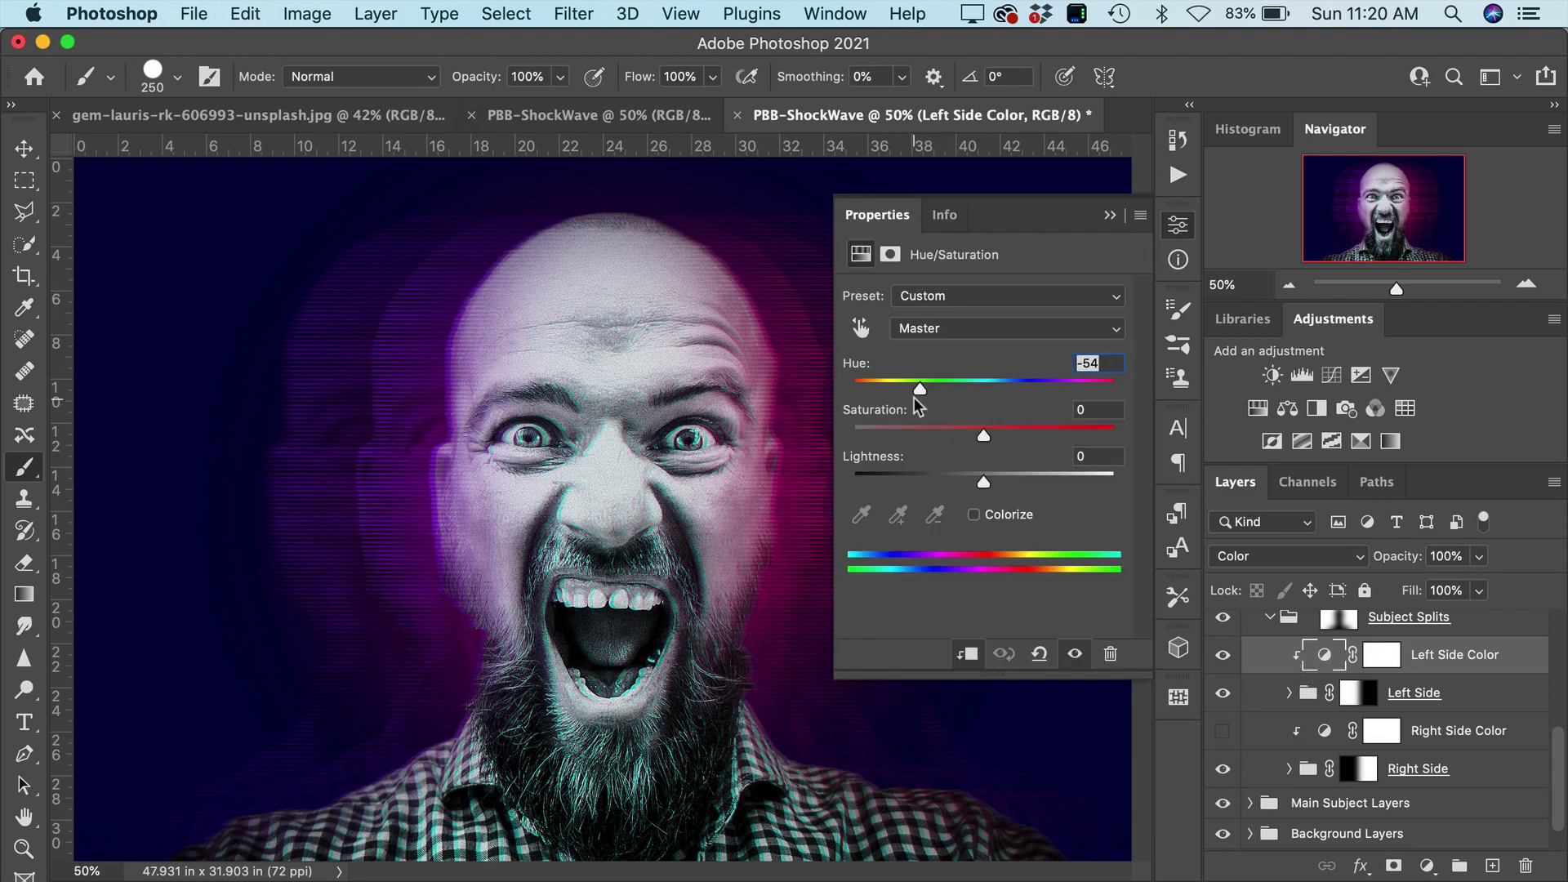
{"action": "mouse_move", "coordinate": [914, 385]}
{"action": "left_mouse_down"}
{"action": "mouse_move", "coordinate": [938, 384]}
{"action": "mouse_move", "coordinate": [872, 387]}
{"action": "mouse_move", "coordinate": [889, 389]}
{"action": "left_mouse_up"}
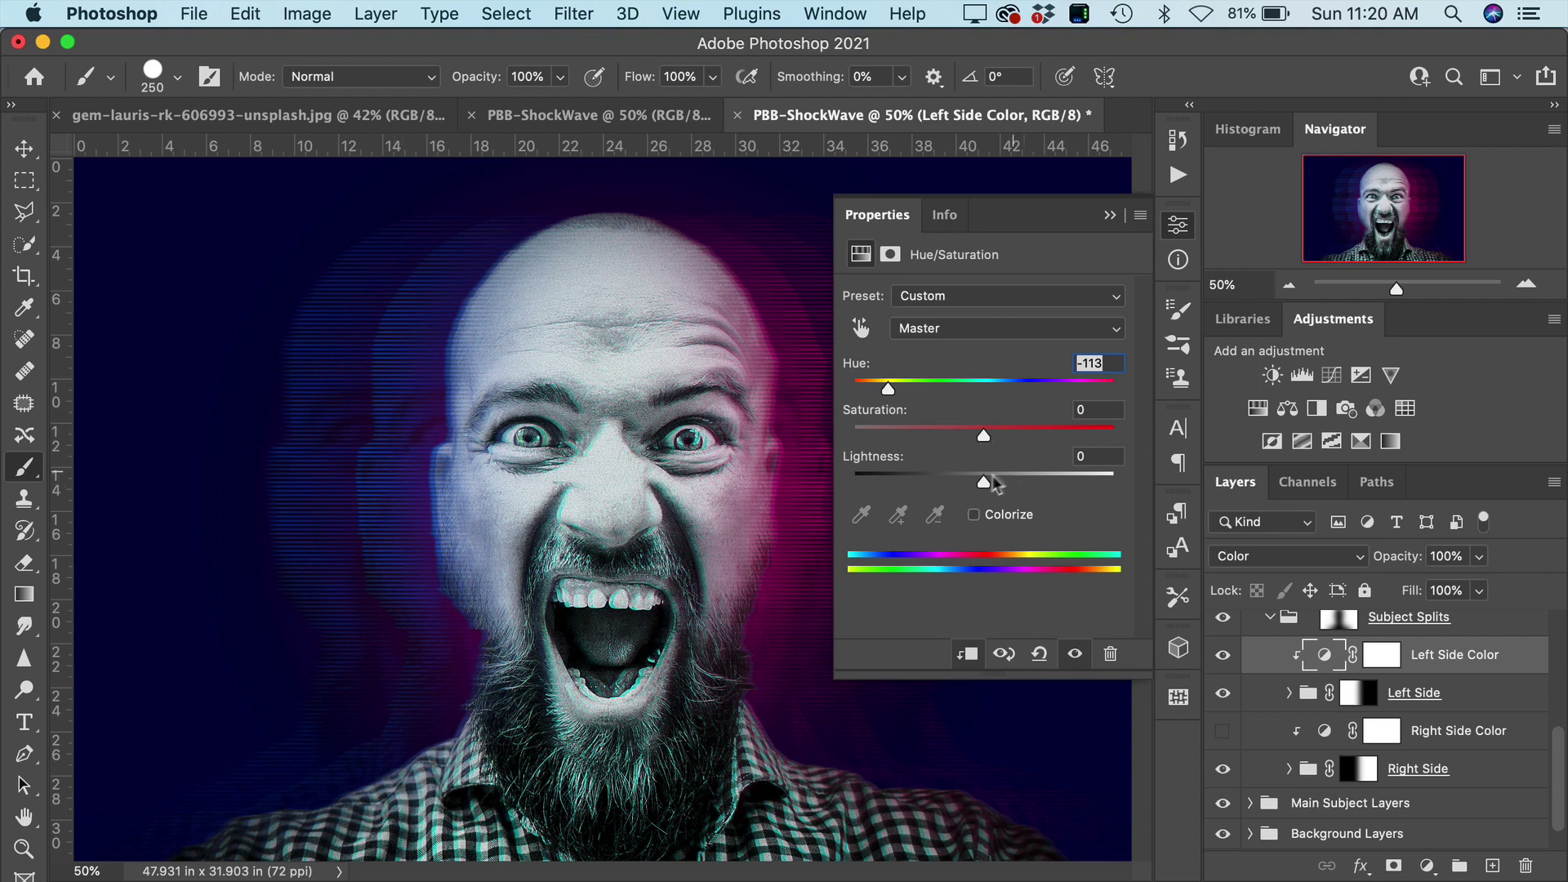
{"action": "left_click", "coordinate": [1109, 216]}
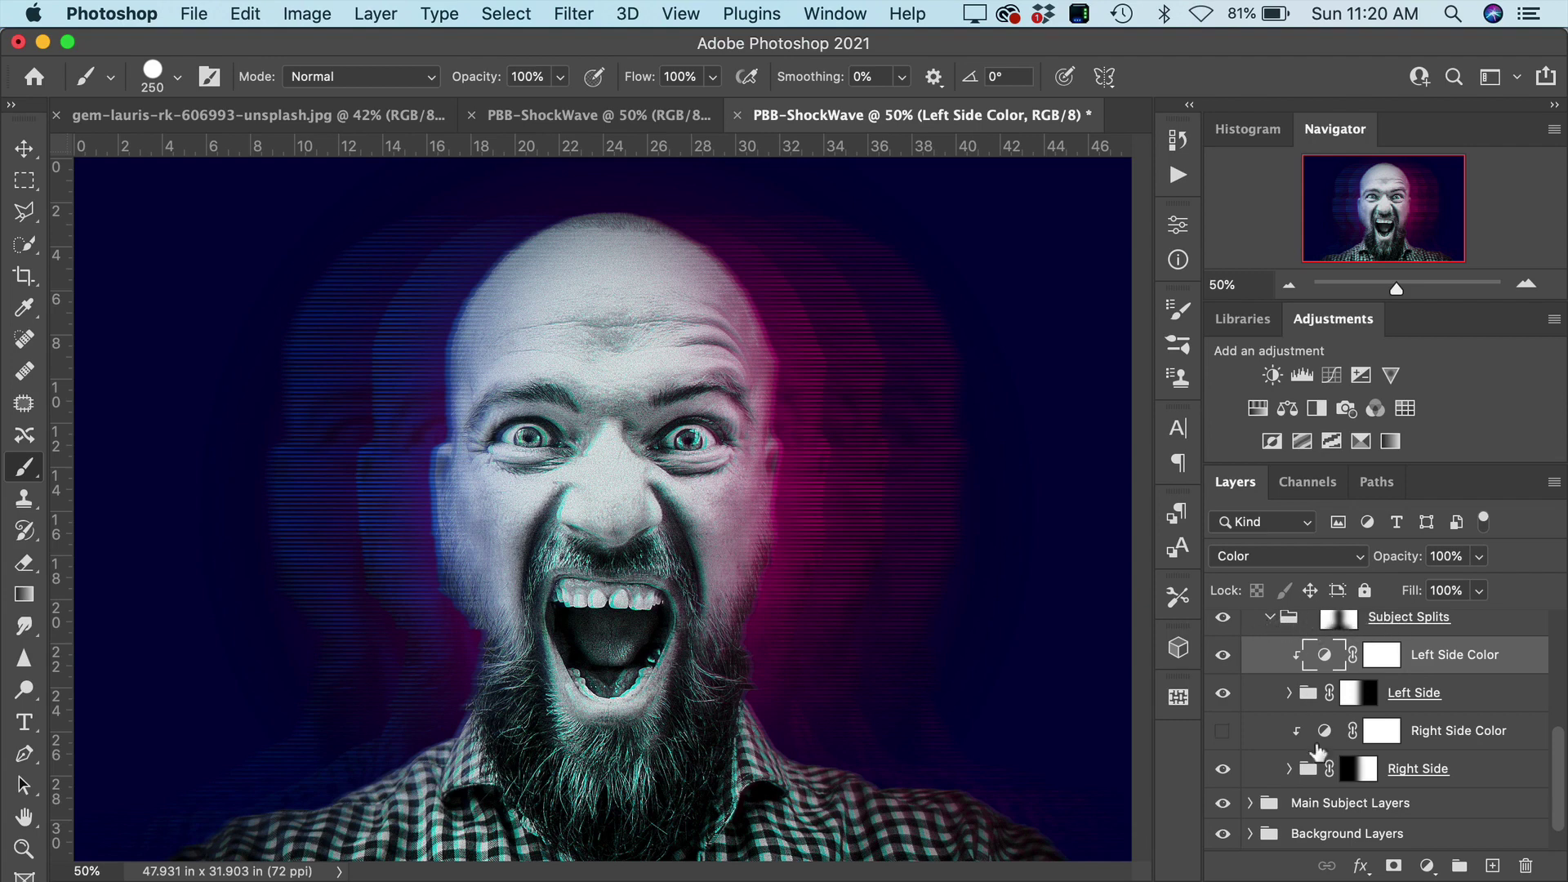
Expand the Left Side group, try opacities of 100% and 12% on layer L3, and restore its opacity to 47%.
{"action": "left_click", "coordinate": [1289, 693]}
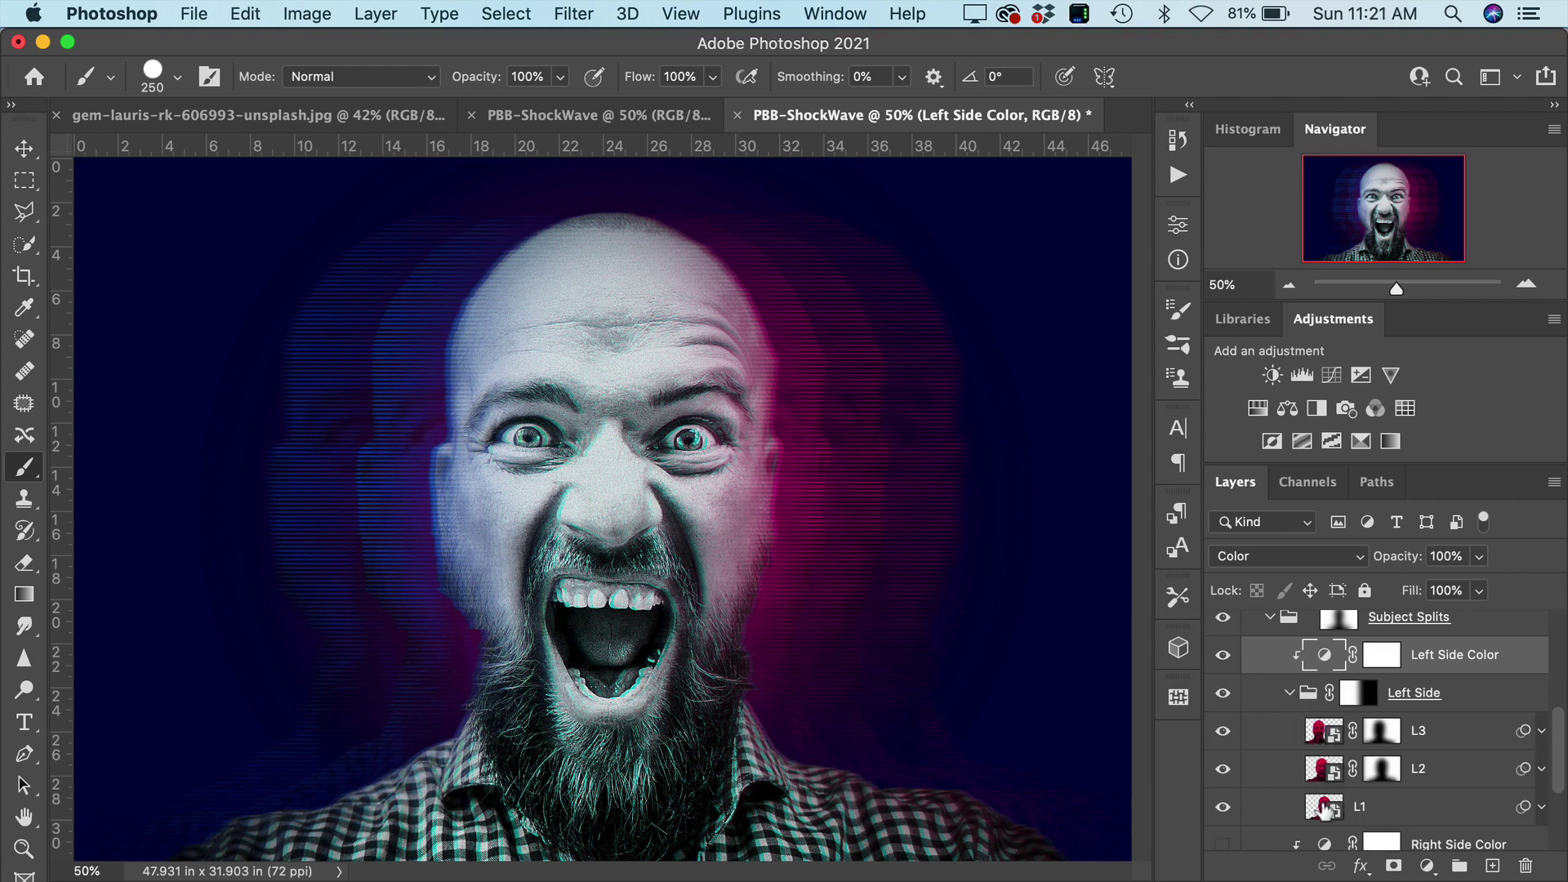
{"action": "scroll", "coordinate": [1323, 812], "scroll_direction": "down", "scroll_amount": 1}
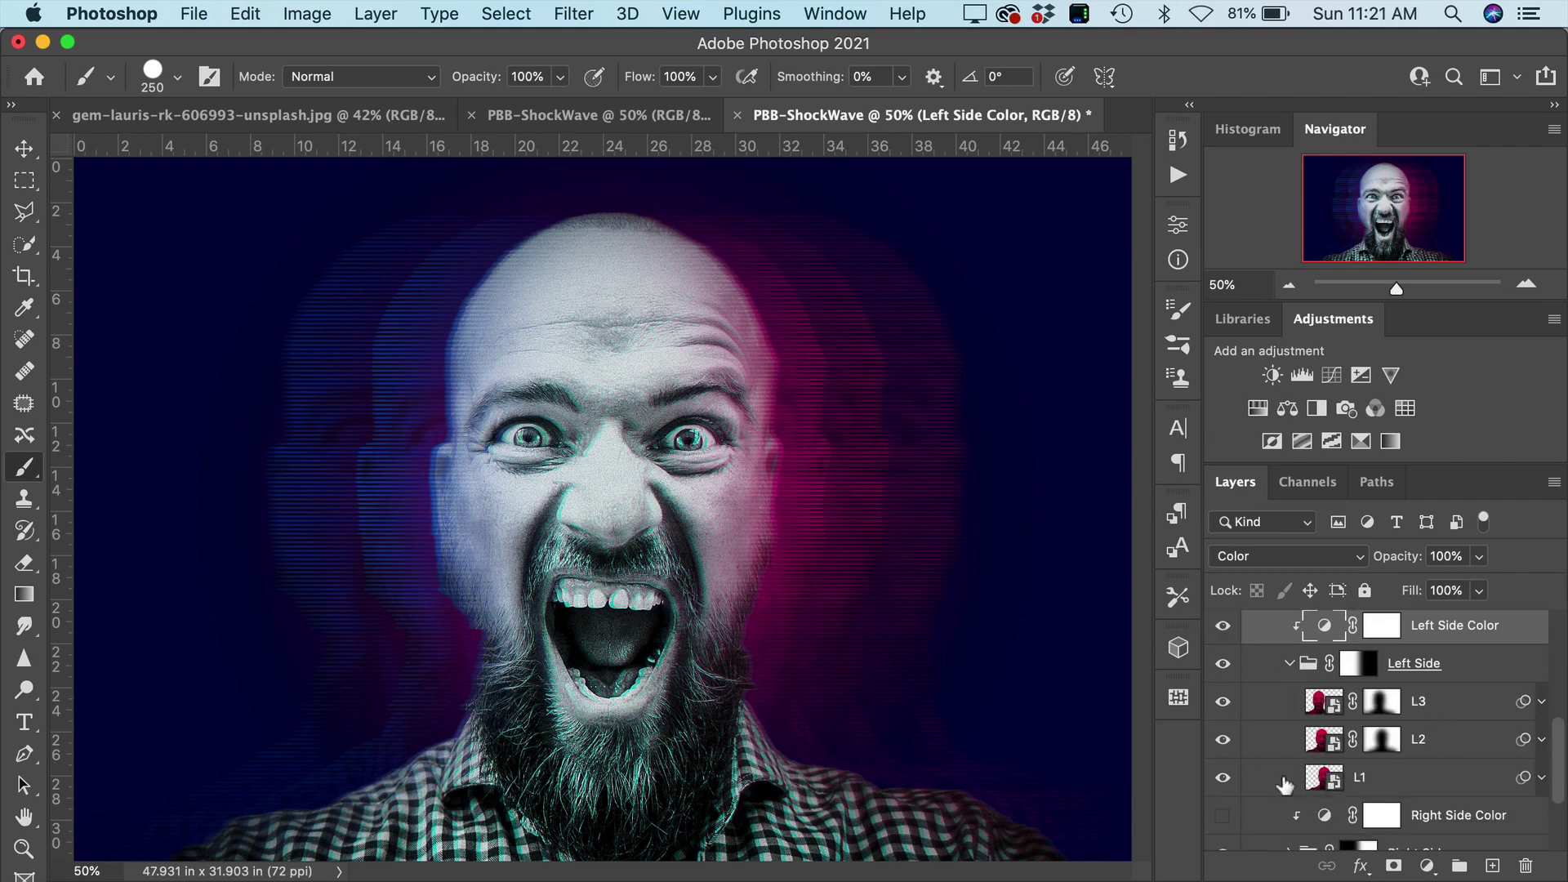
{"action": "left_click", "coordinate": [1296, 708]}
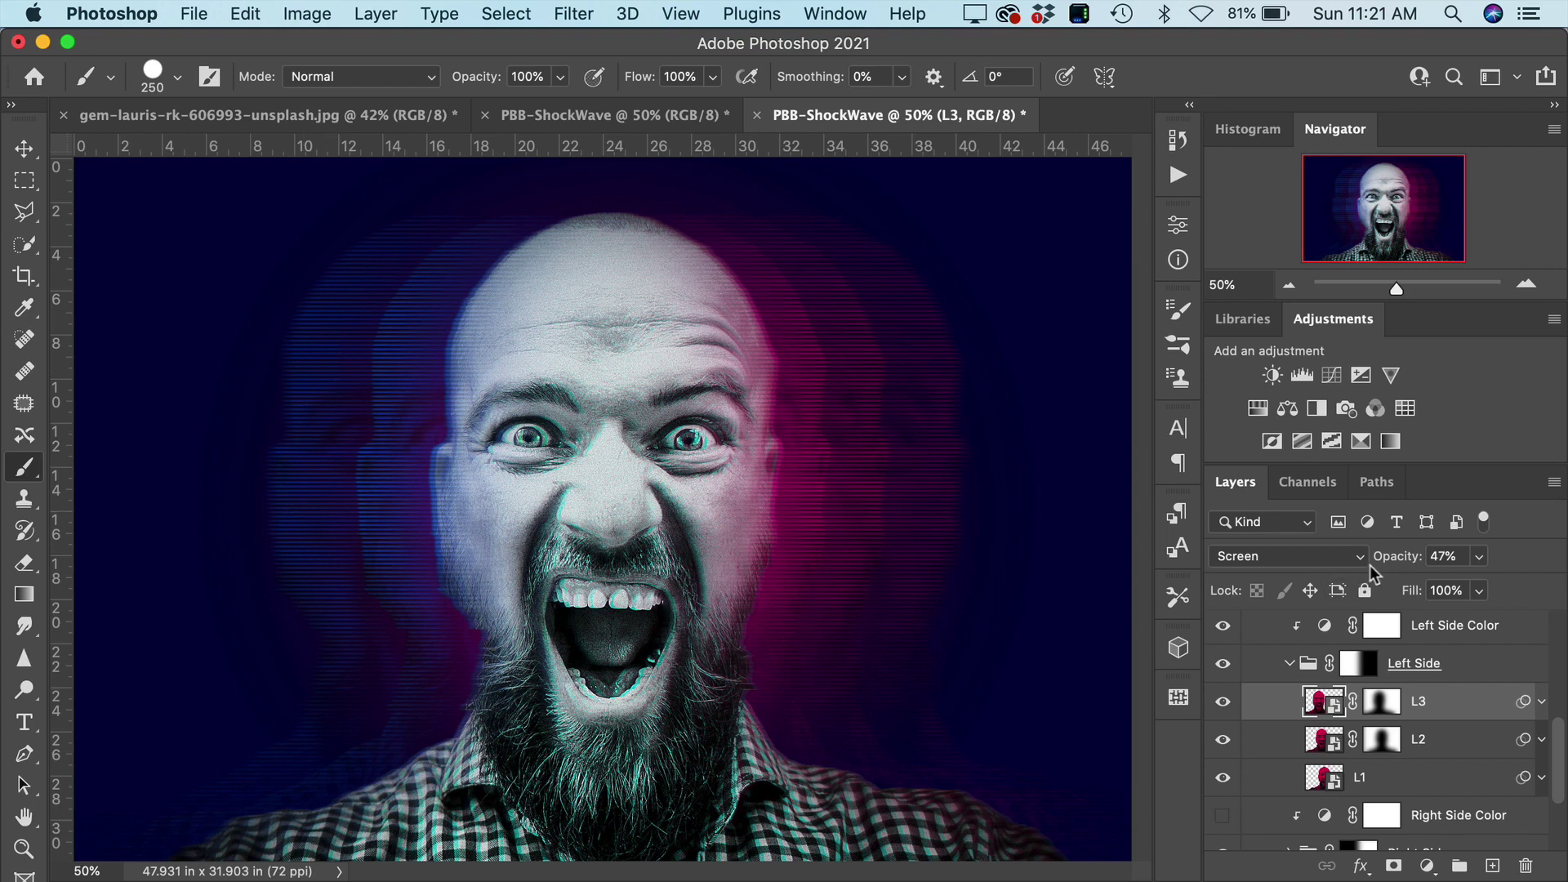
{"action": "left_click_drag", "start_coordinate": [1385, 564], "coordinate": [1484, 551]}
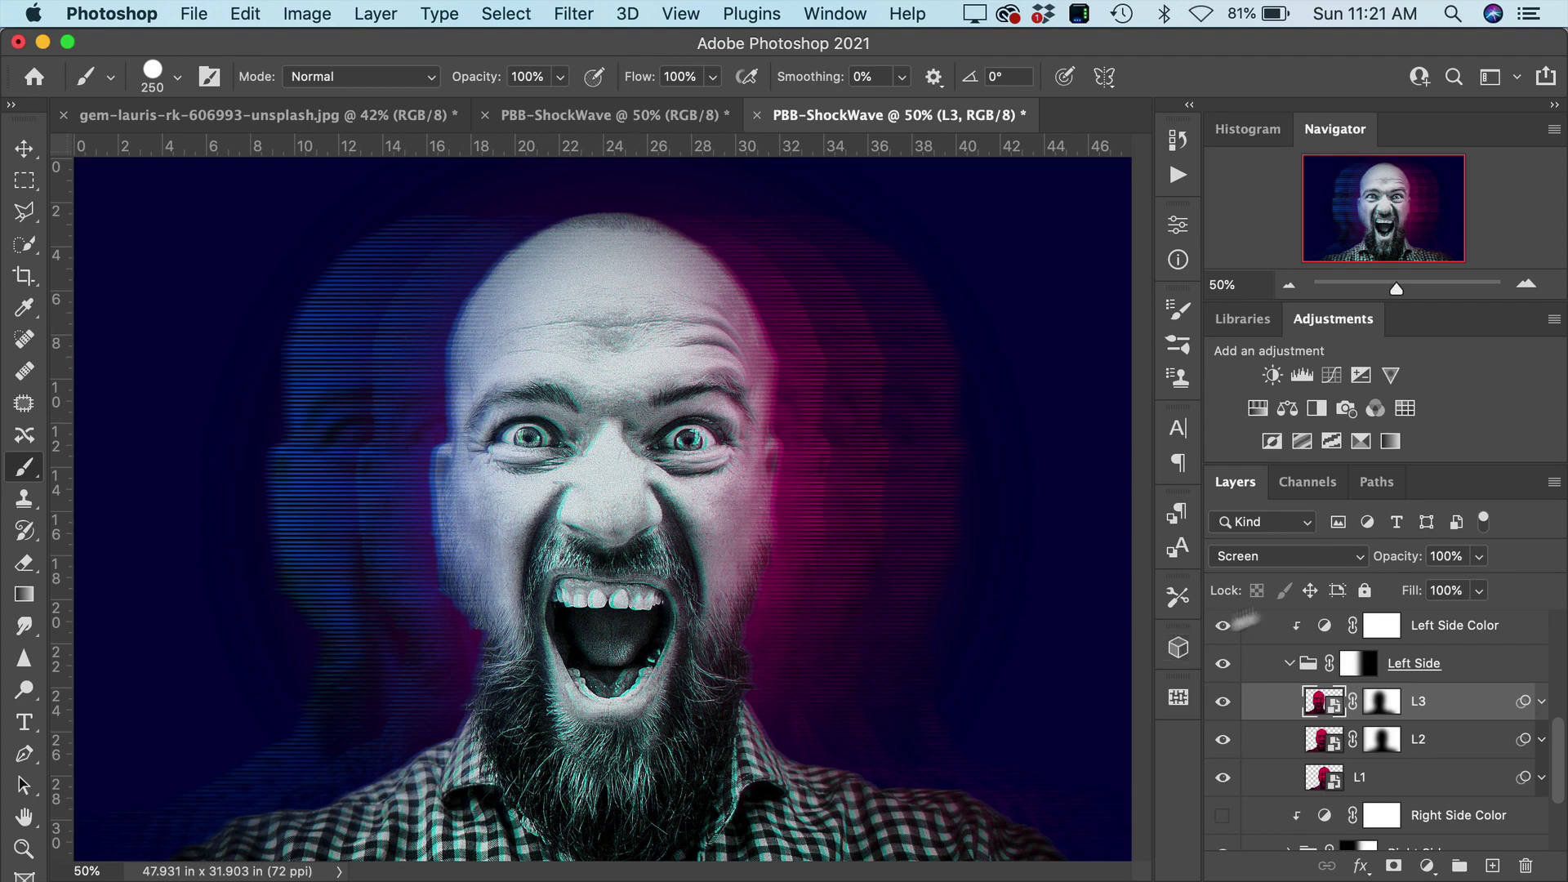
{"action": "left_click_drag", "start_coordinate": [1379, 562], "coordinate": [1284, 563]}
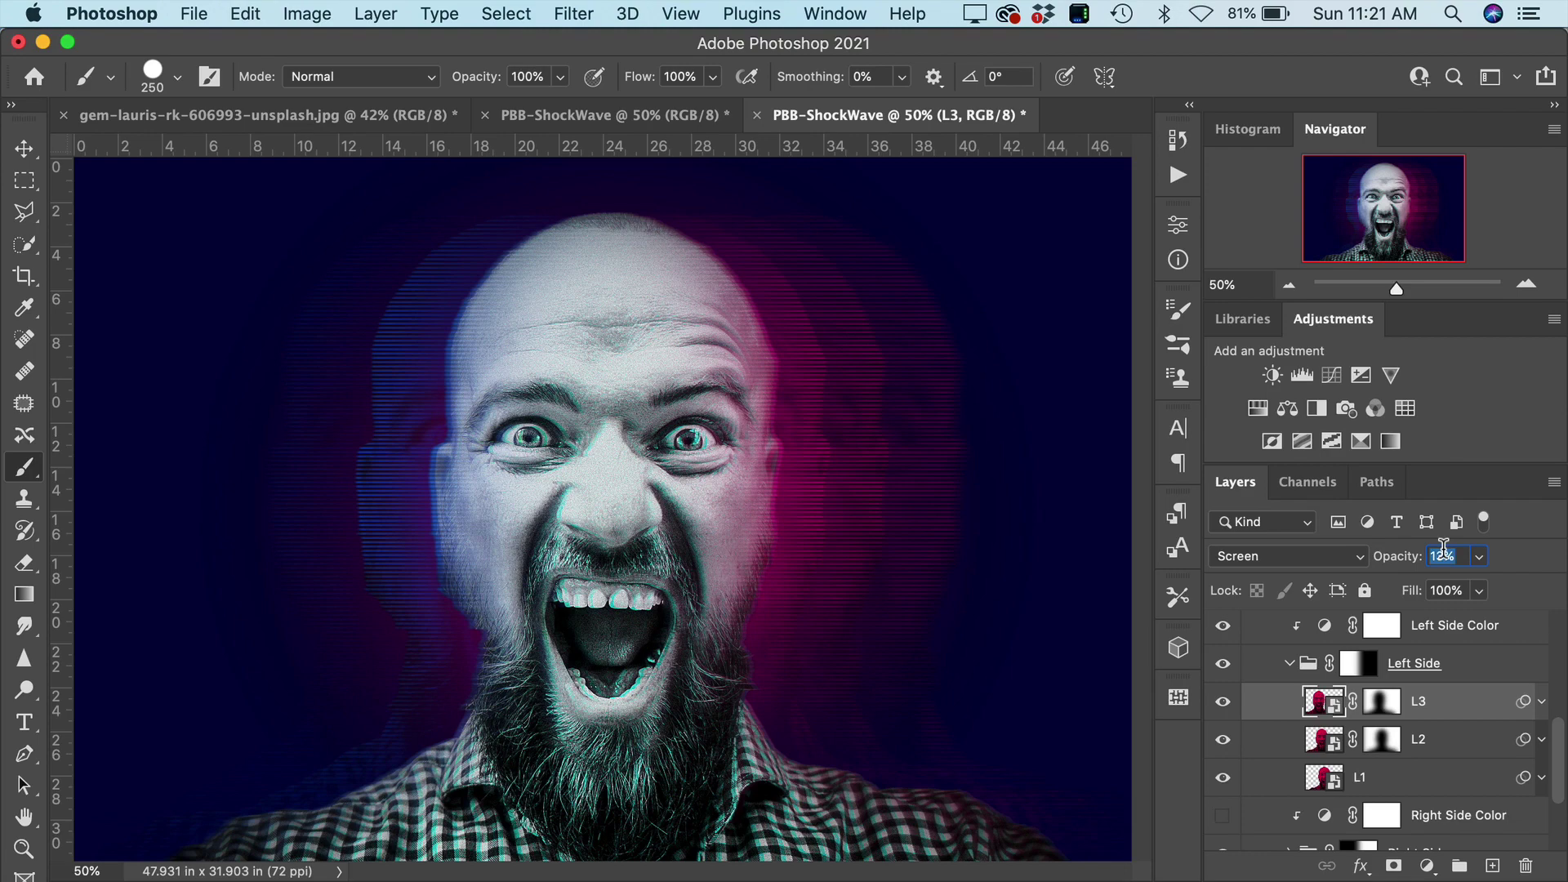
{"action": "type", "text": "47"}
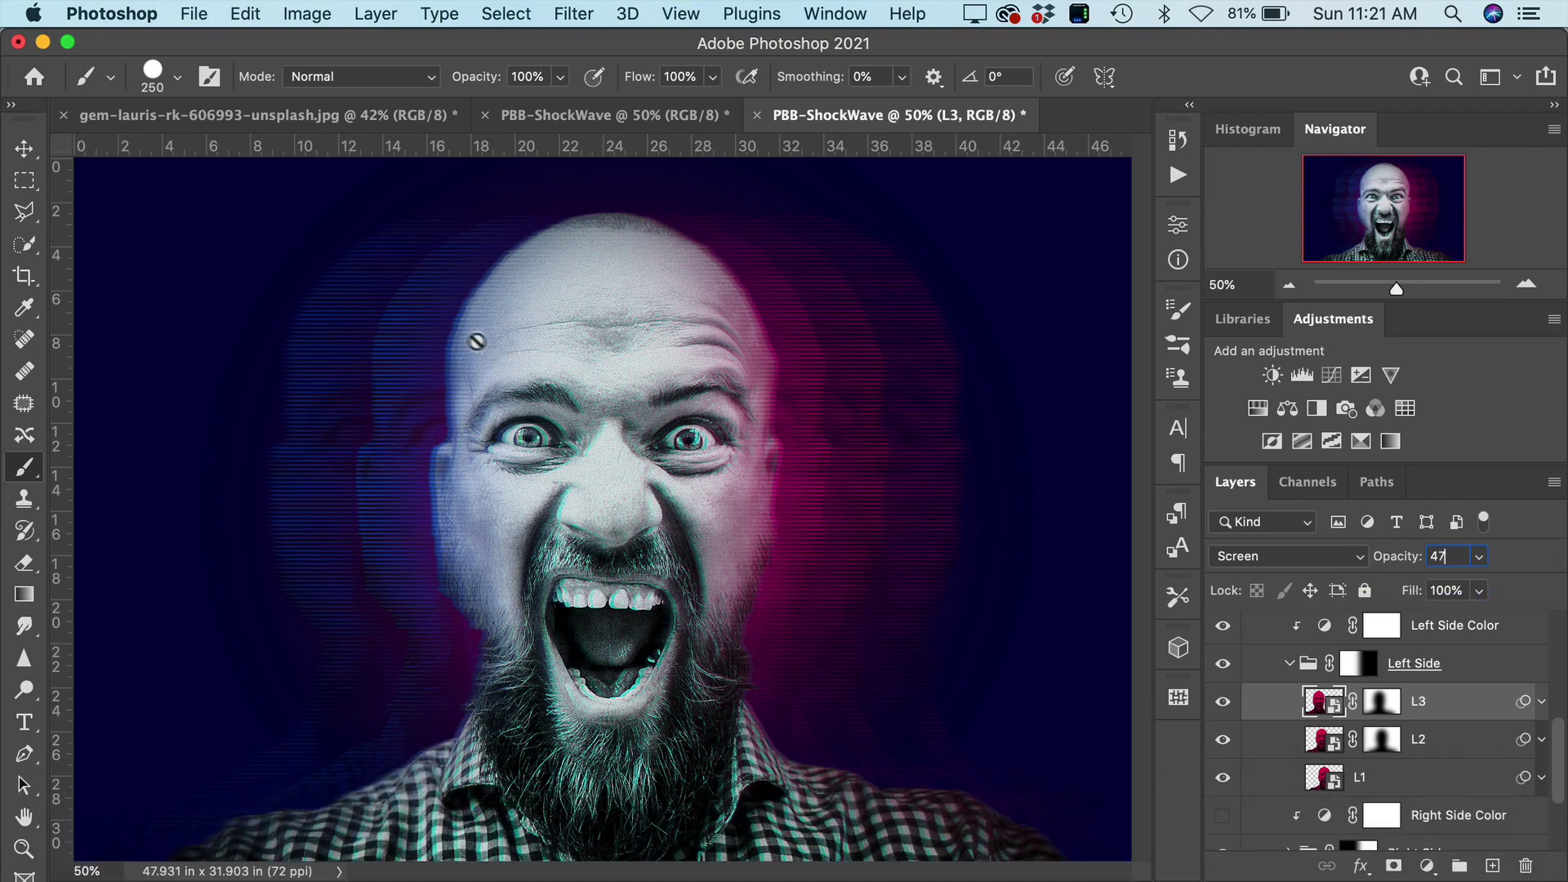
Collapse the Left Side and ShockWave Layers groups, and expand the Main Subject Layers group.
{"action": "left_click", "coordinate": [1287, 664]}
{"action": "scroll", "coordinate": [1287, 674], "scroll_direction": "up", "scroll_amount": 2}
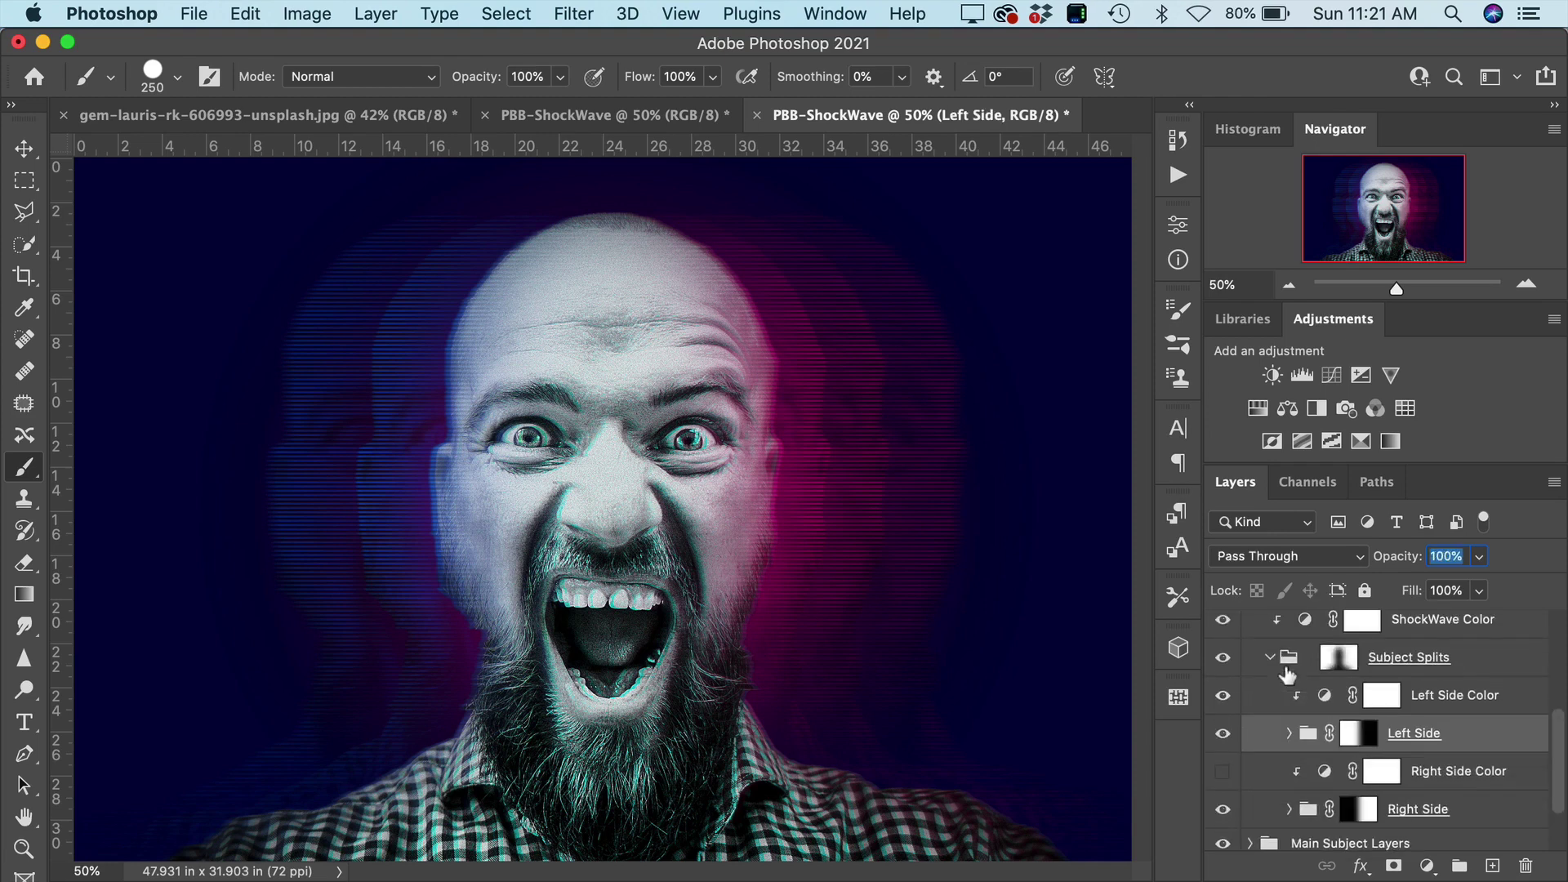
{"action": "scroll", "coordinate": [1288, 674], "scroll_direction": "up", "scroll_amount": 5}
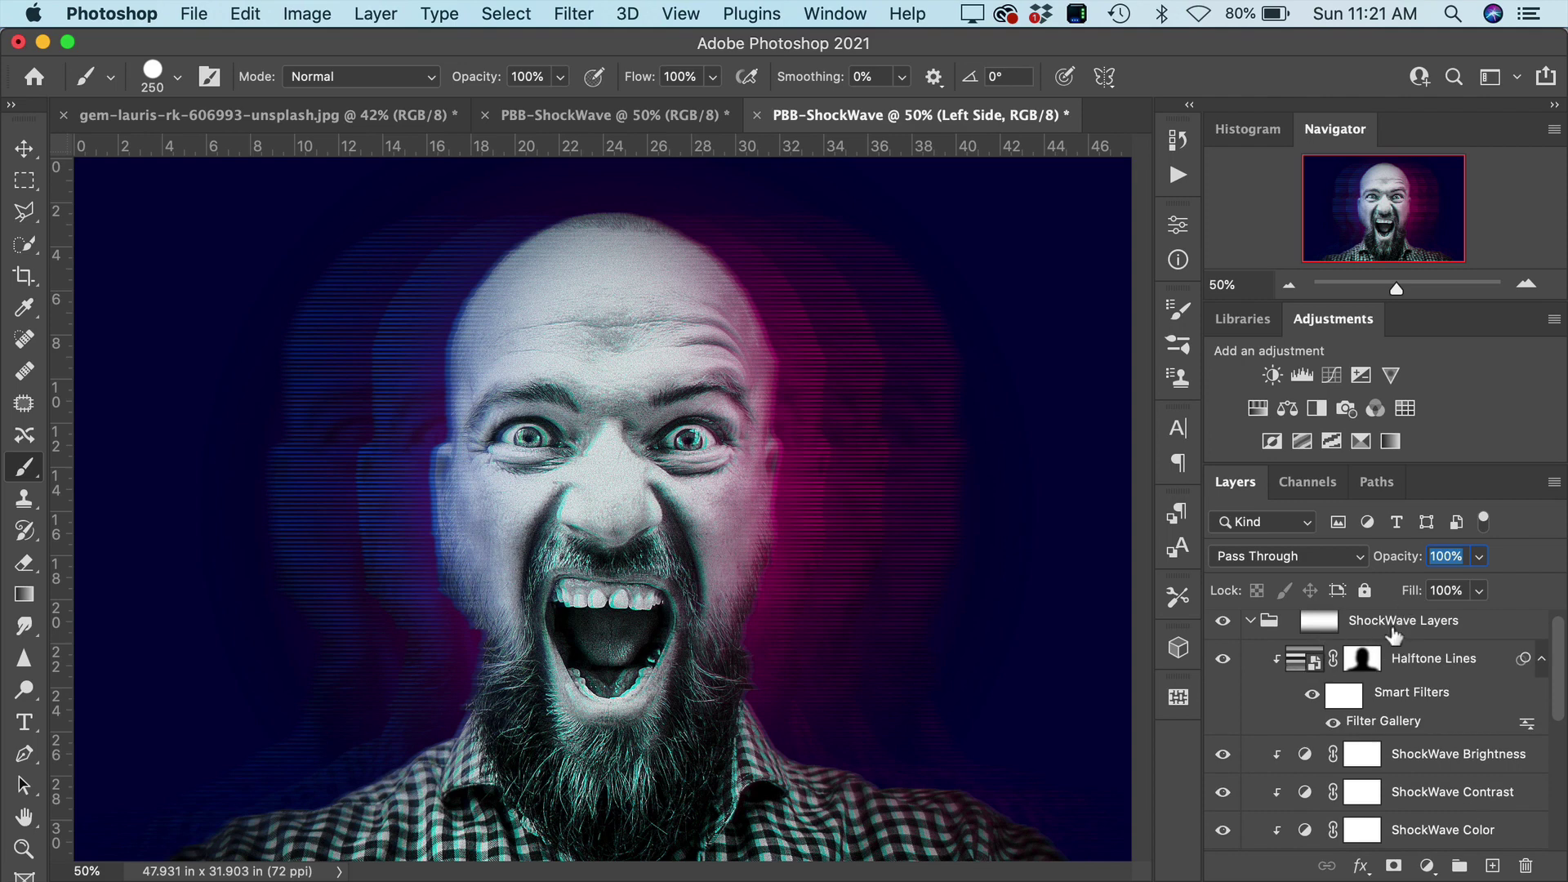
{"action": "left_click", "coordinate": [1250, 622]}
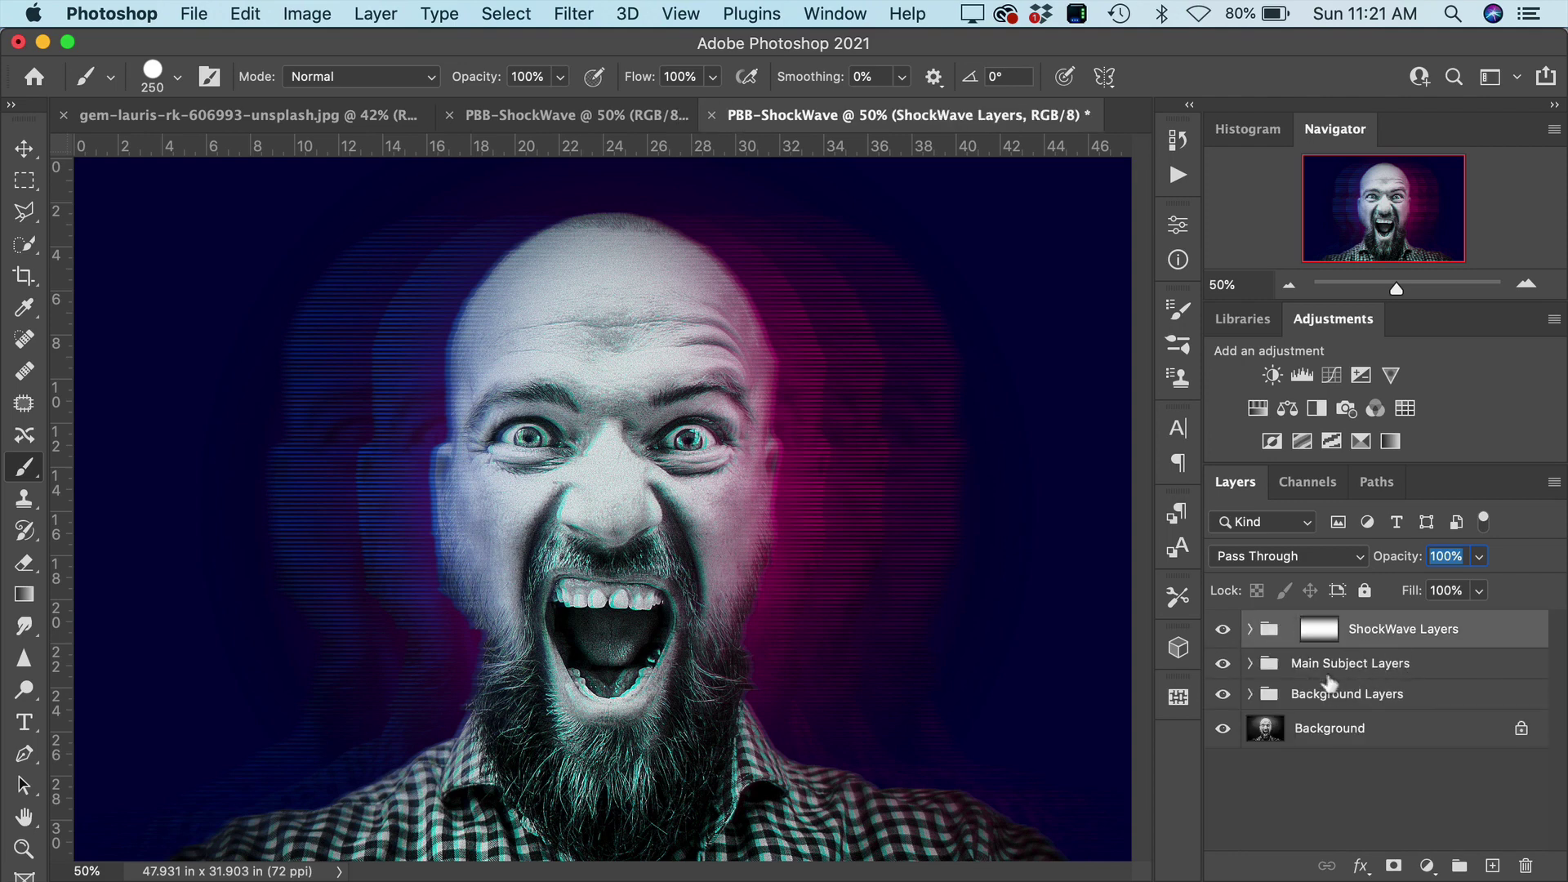
{"action": "left_click", "coordinate": [1249, 663]}
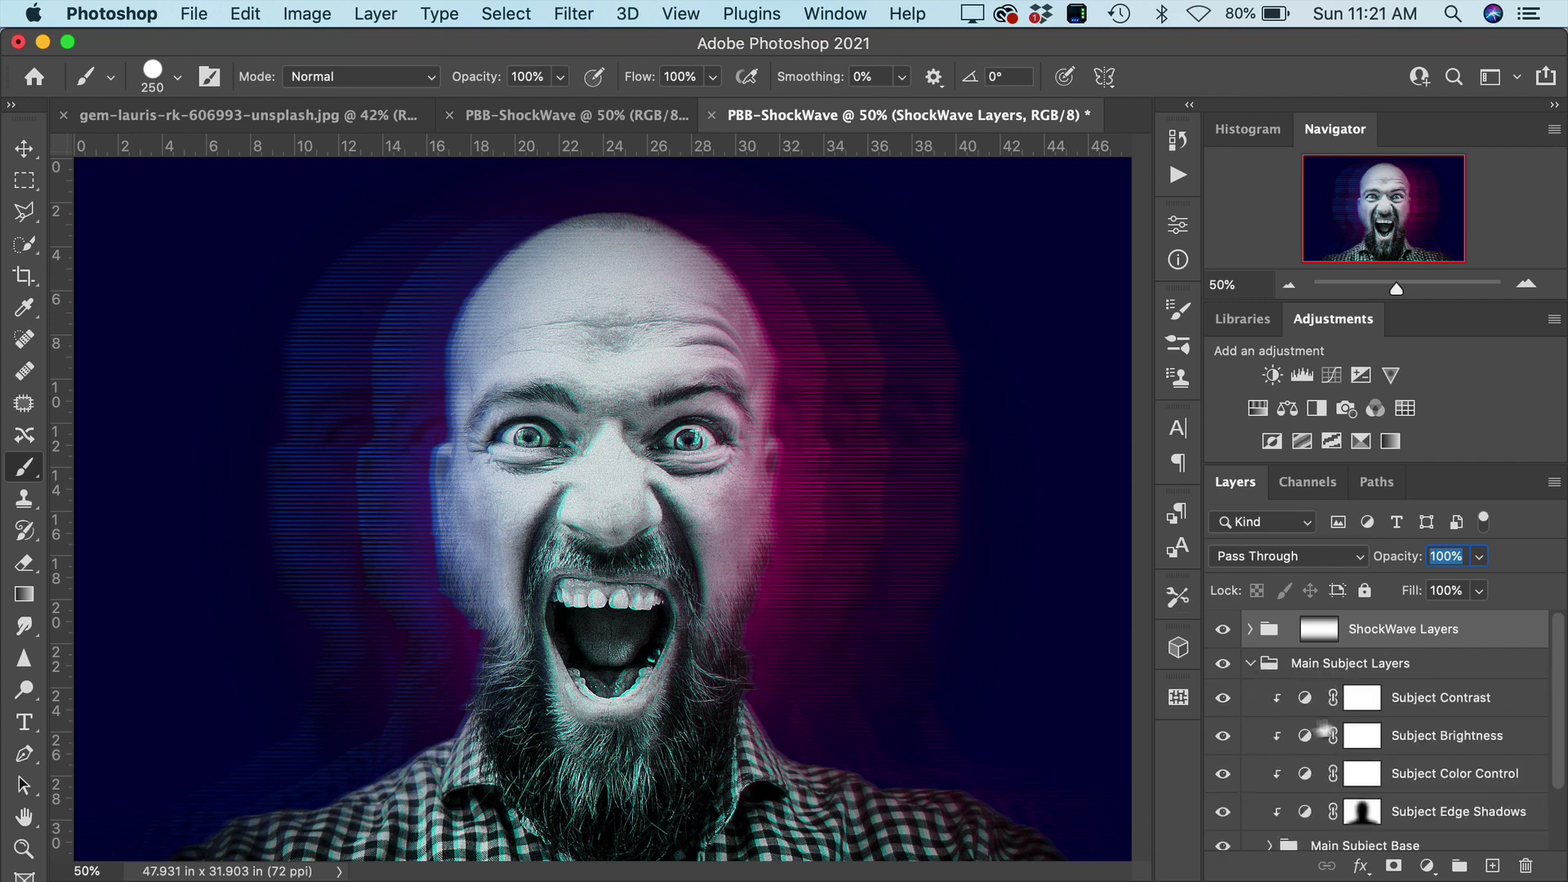
Try a contrast-boosting S-curve on the Subject Contrast layer with a highlight point at input 159, output 180, and remove both curve points.
{"action": "scroll", "coordinate": [1379, 739], "scroll_direction": "down", "scroll_amount": 1}
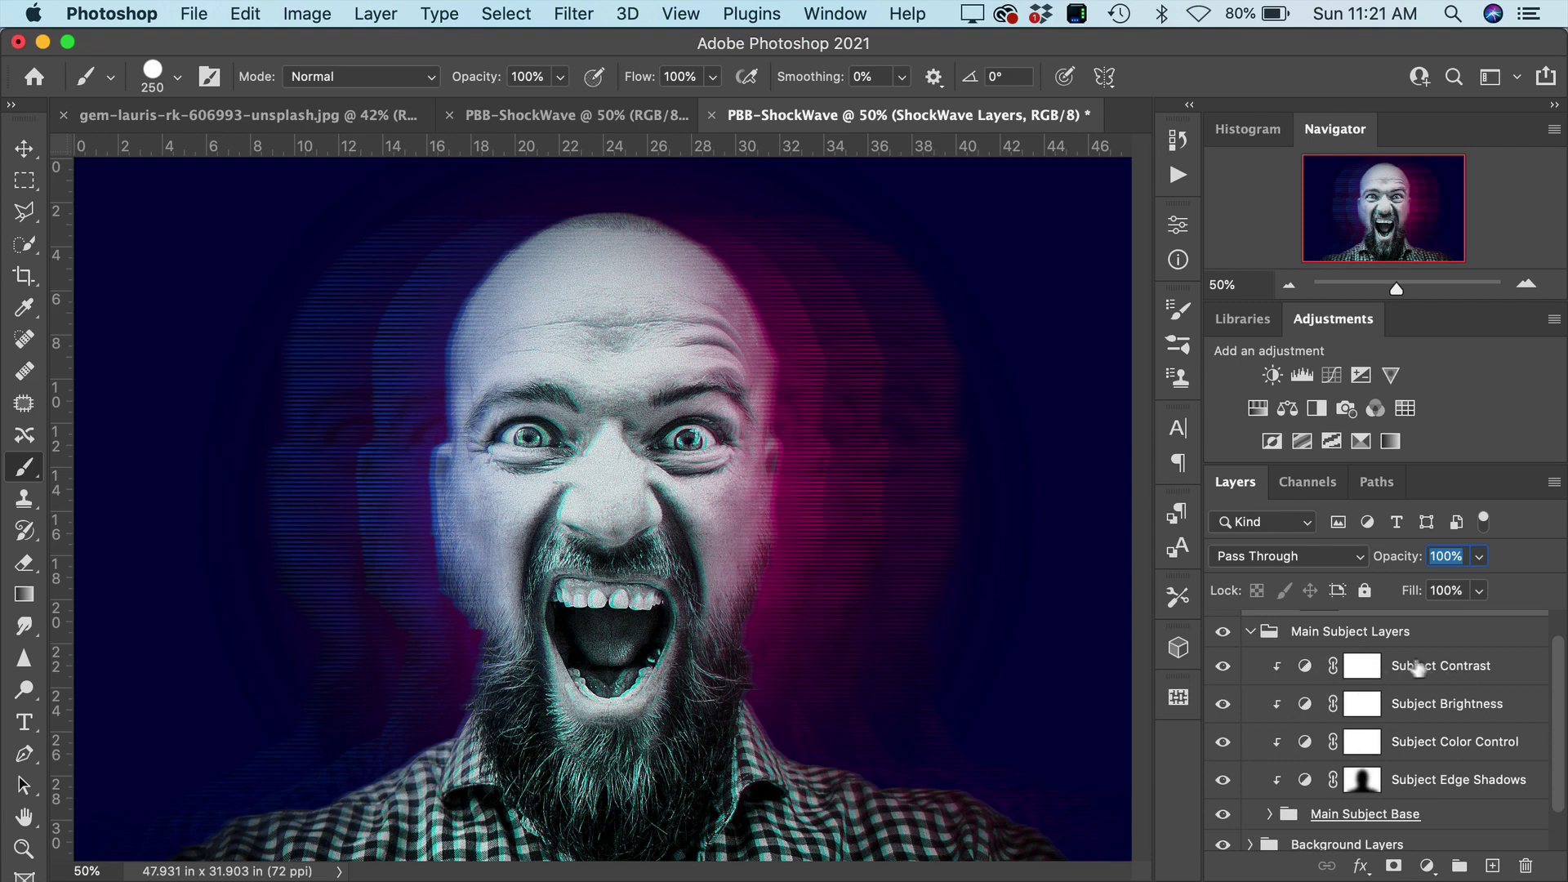
{"action": "left_click", "coordinate": [1305, 668]}
{"action": "double_click", "coordinate": [1305, 668]}
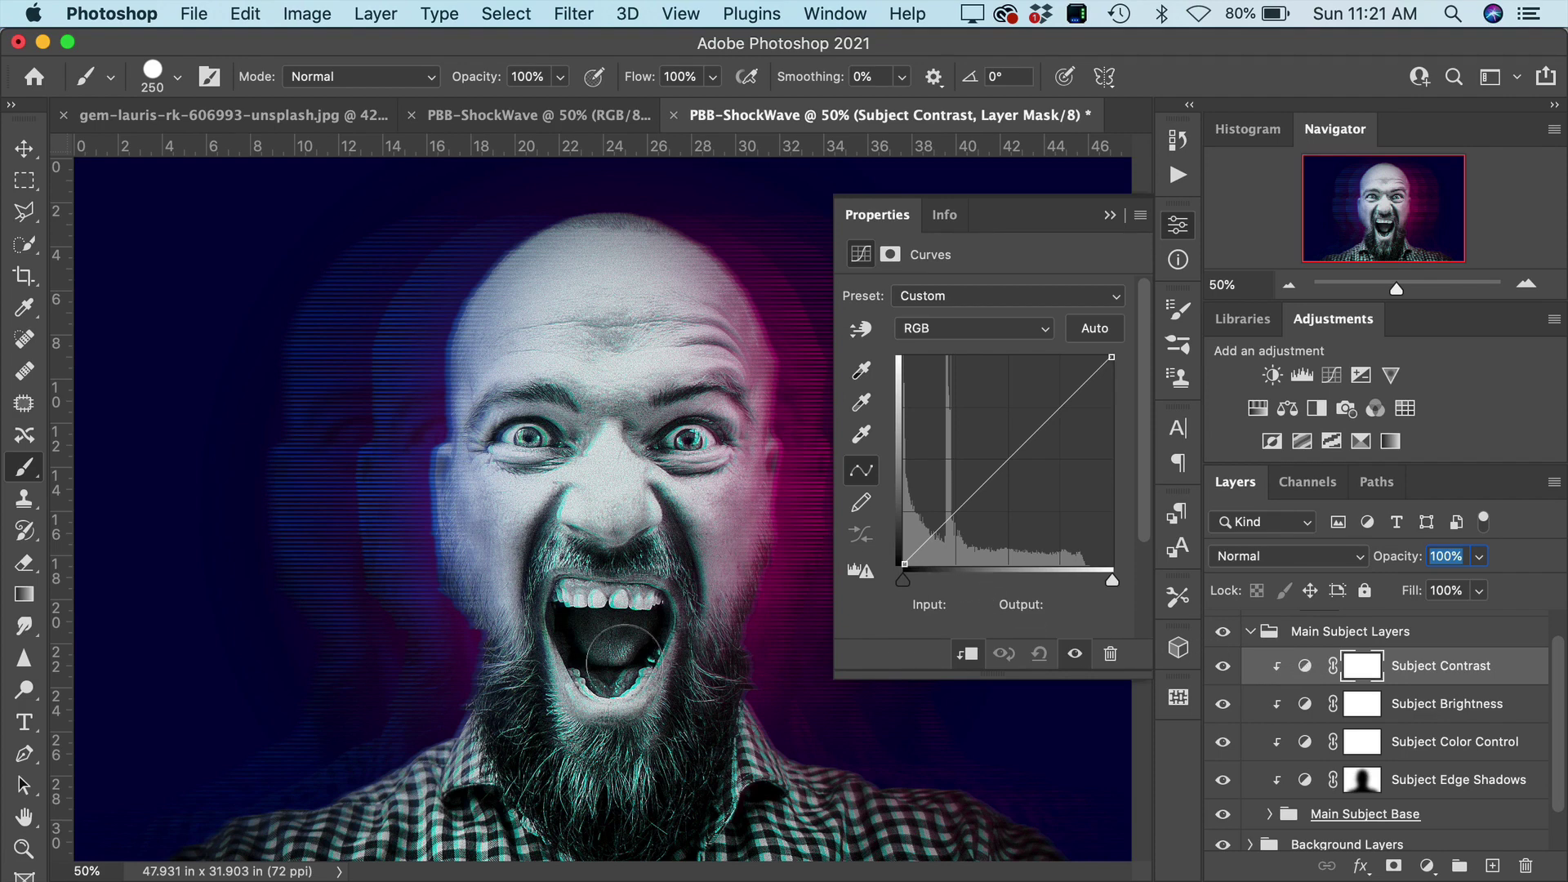
{"action": "left_click_drag", "start_coordinate": [949, 517], "coordinate": [952, 539]}
{"action": "left_click_drag", "start_coordinate": [1046, 433], "coordinate": [1033, 418]}
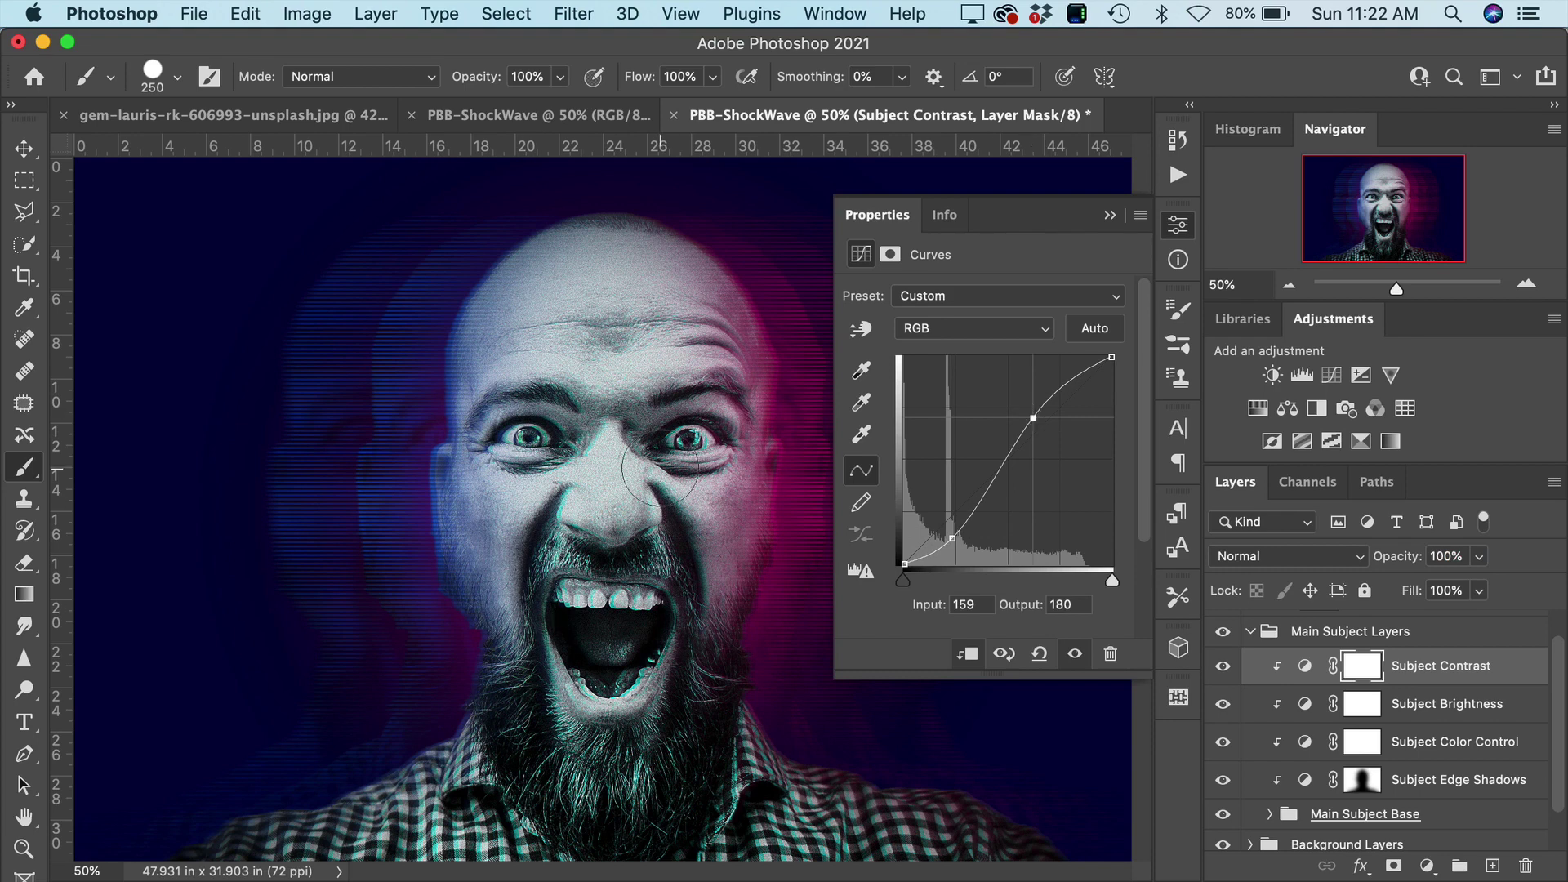
{"action": "left_click_drag", "start_coordinate": [1033, 418], "coordinate": [1031, 168]}
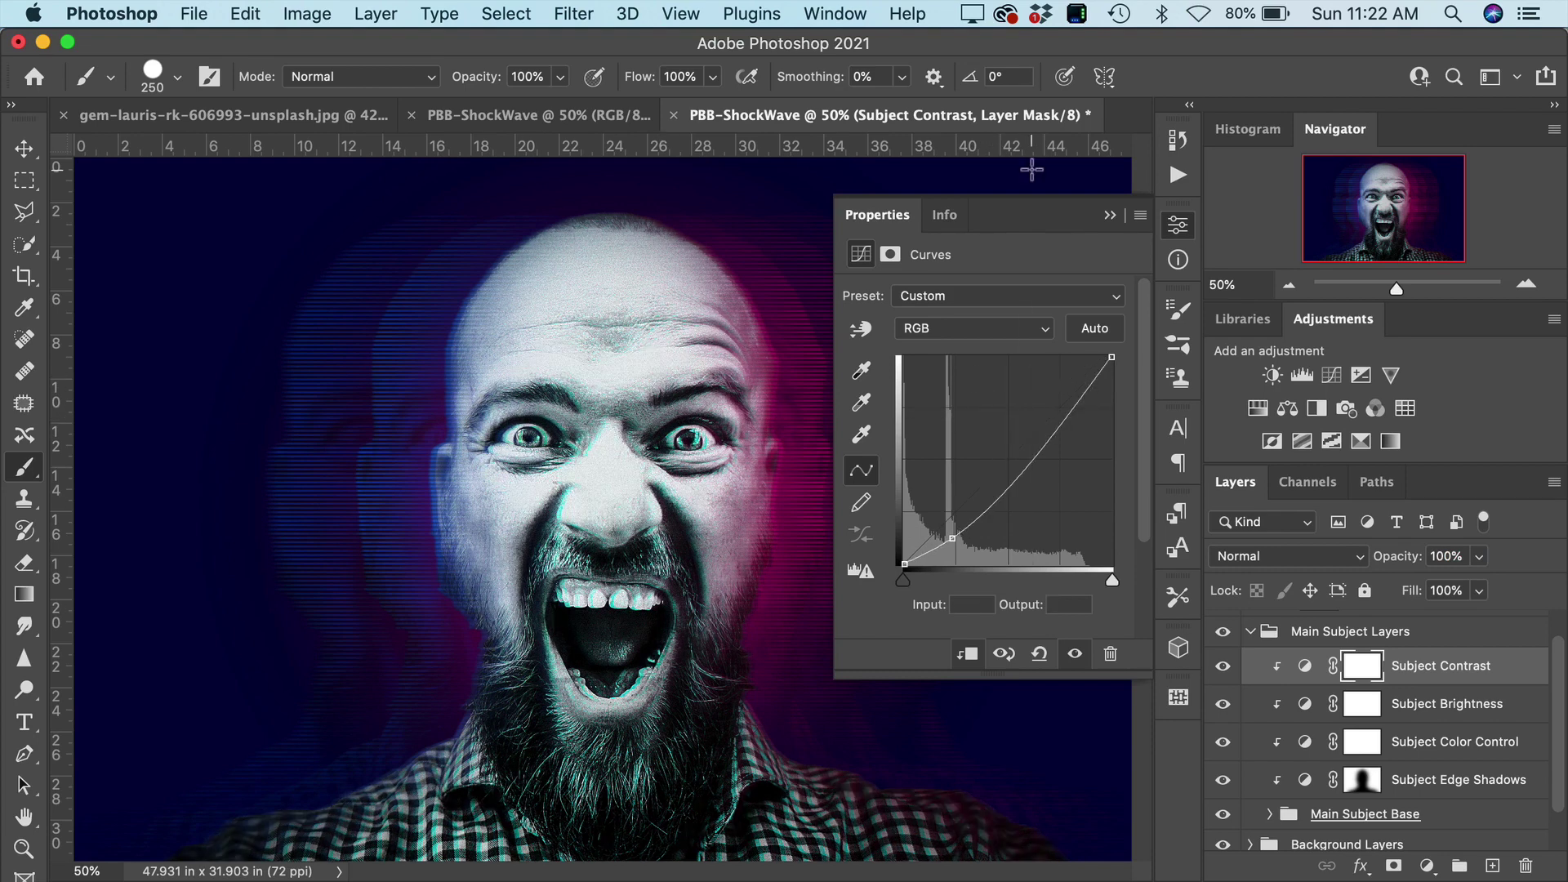
{"action": "left_click_drag", "start_coordinate": [952, 538], "coordinate": [1062, 326]}
{"action": "left_click", "coordinate": [1109, 215]}
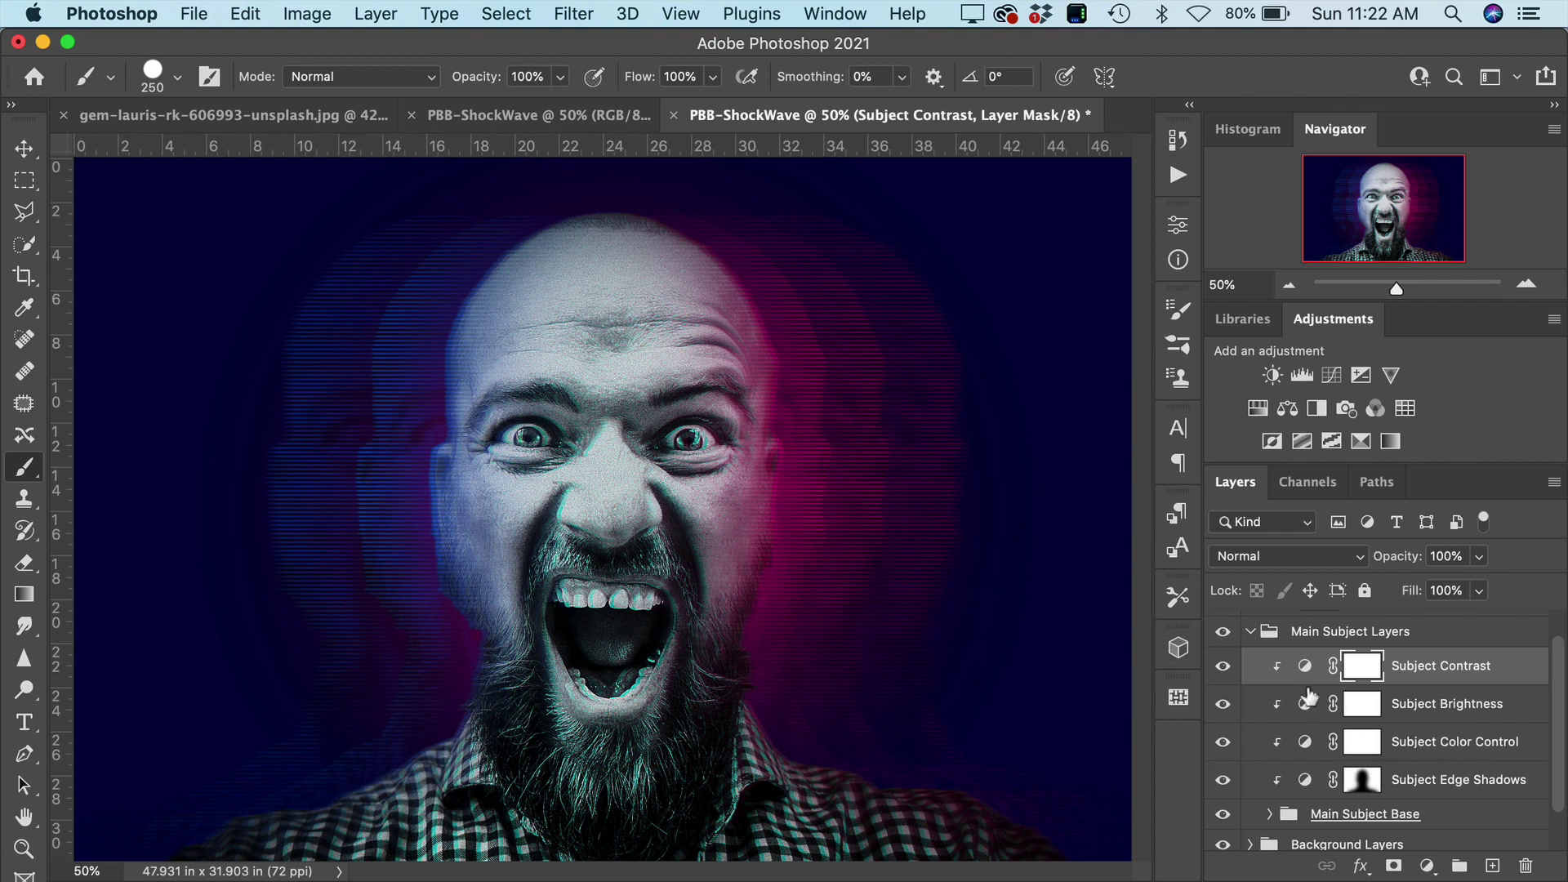
Check the Subject Color Control hue/saturation settings and compare the portrait with the Subject Edge Shadows layer hidden and shown.
{"action": "double_click", "coordinate": [1305, 745]}
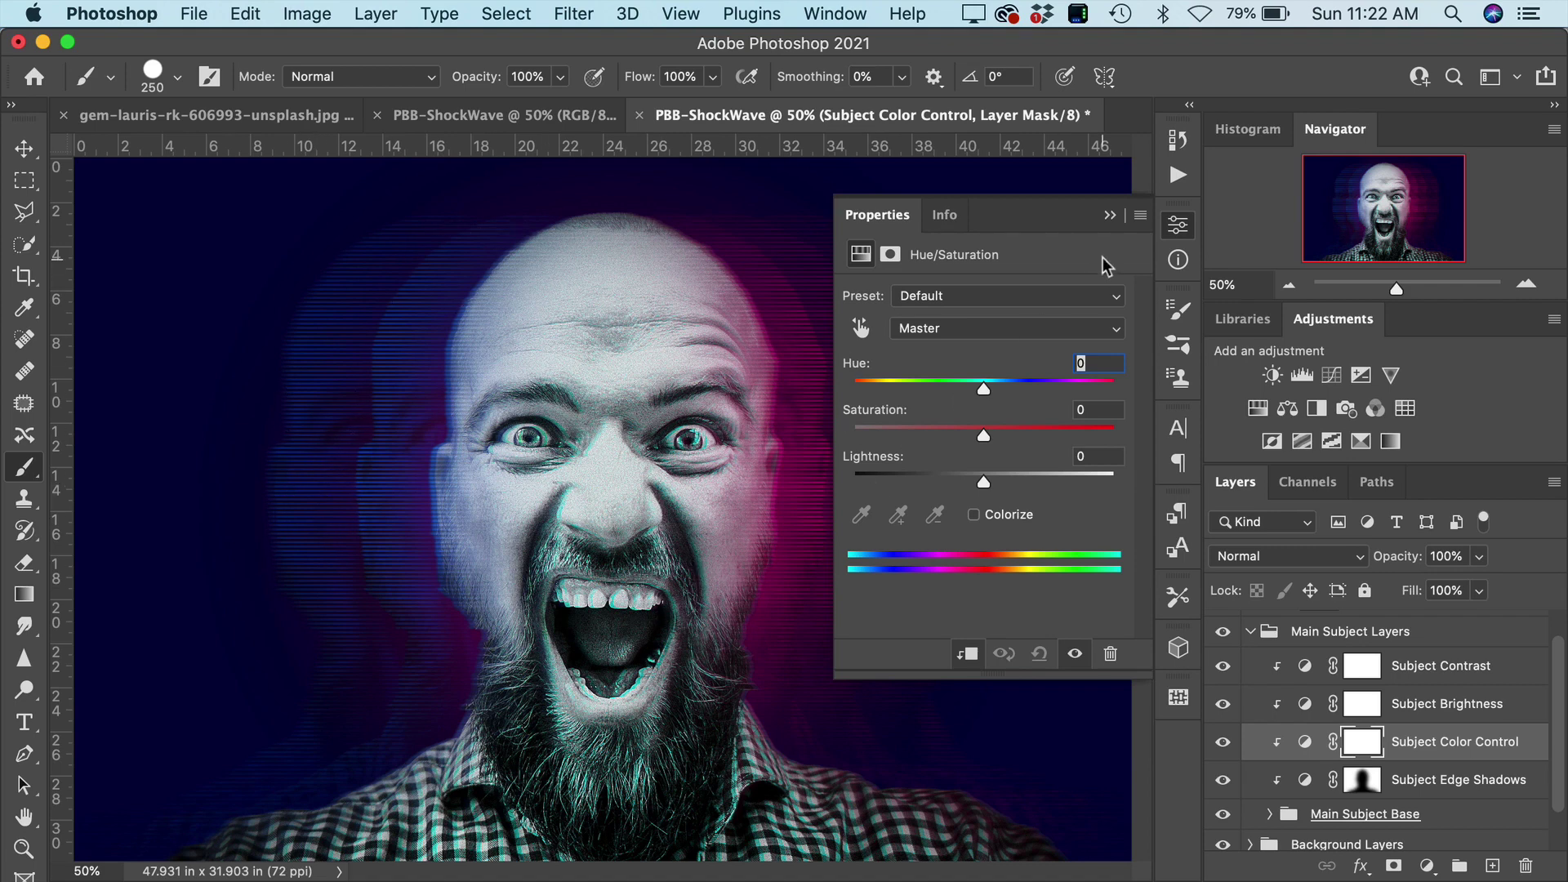
{"action": "left_click", "coordinate": [1108, 216]}
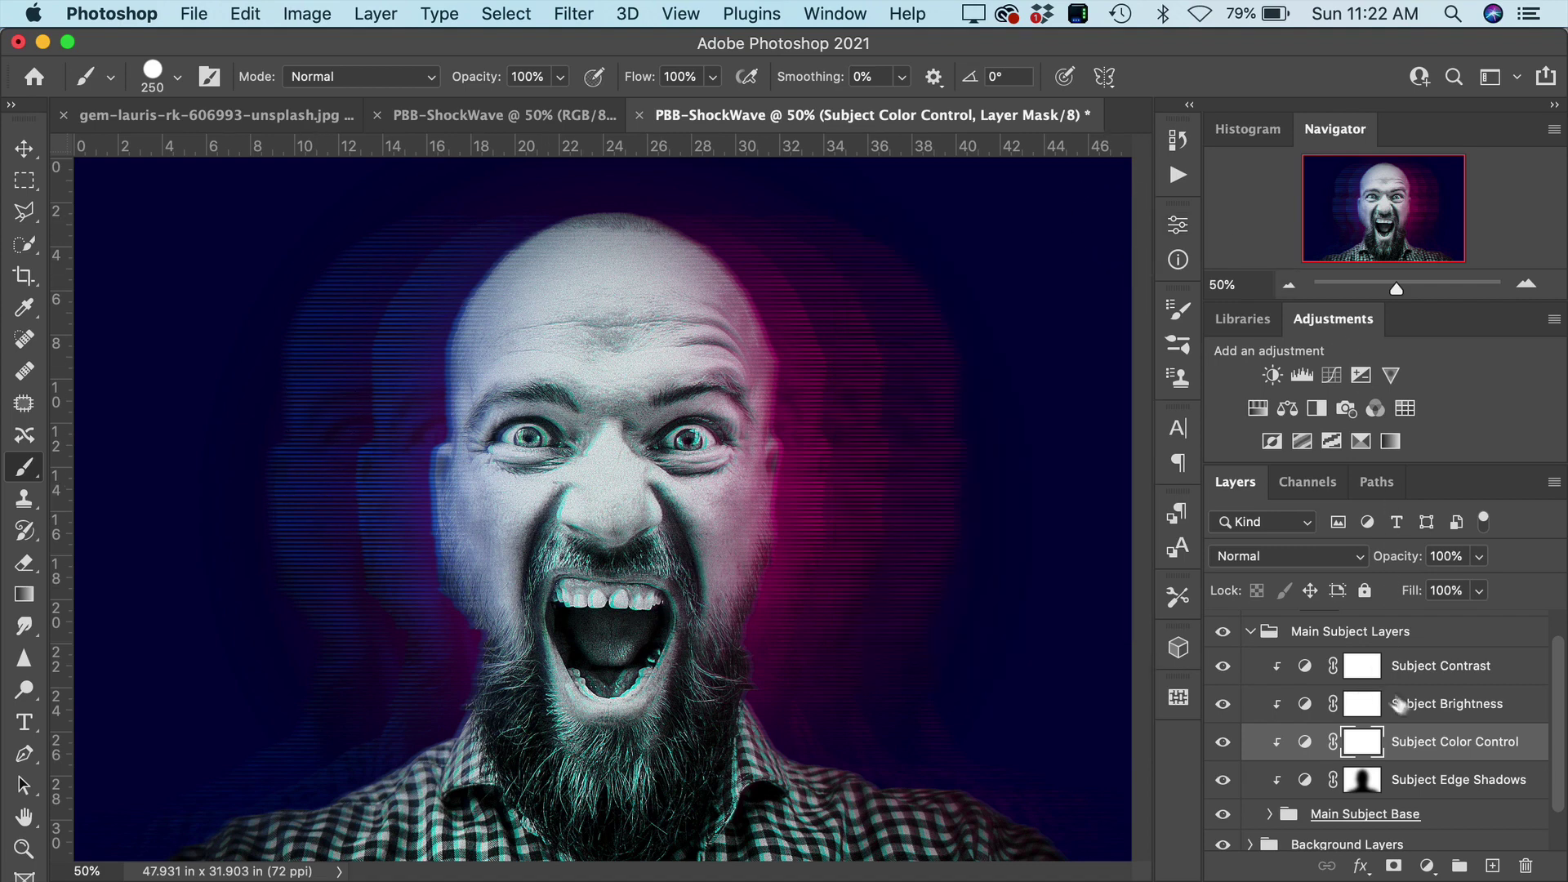
{"action": "scroll", "coordinate": [1401, 710], "scroll_direction": "down", "scroll_amount": 2}
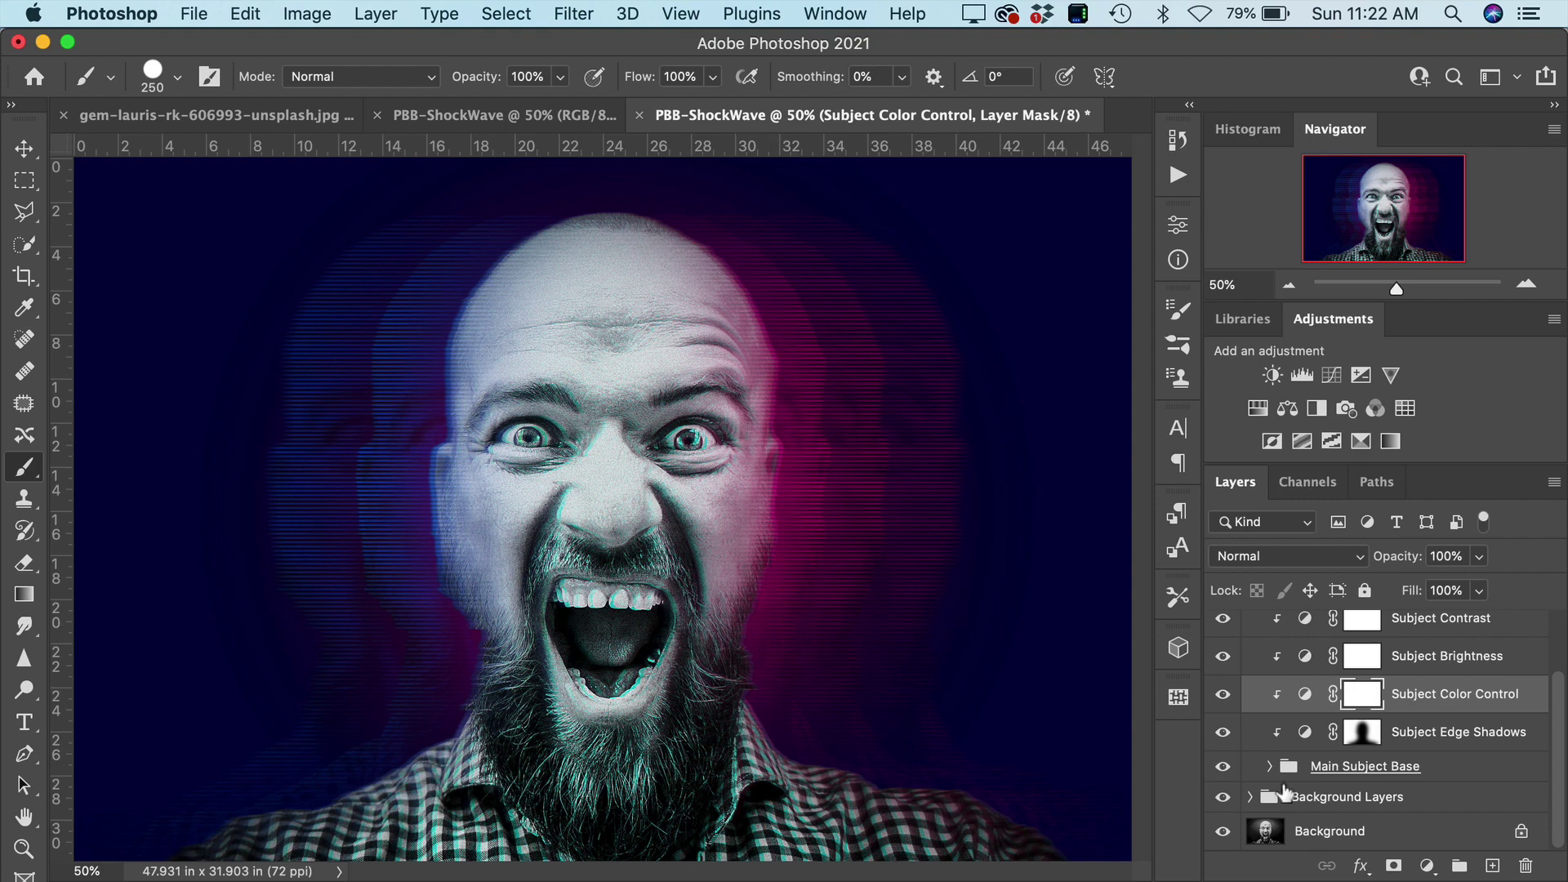
{"action": "left_click", "coordinate": [1225, 734]}
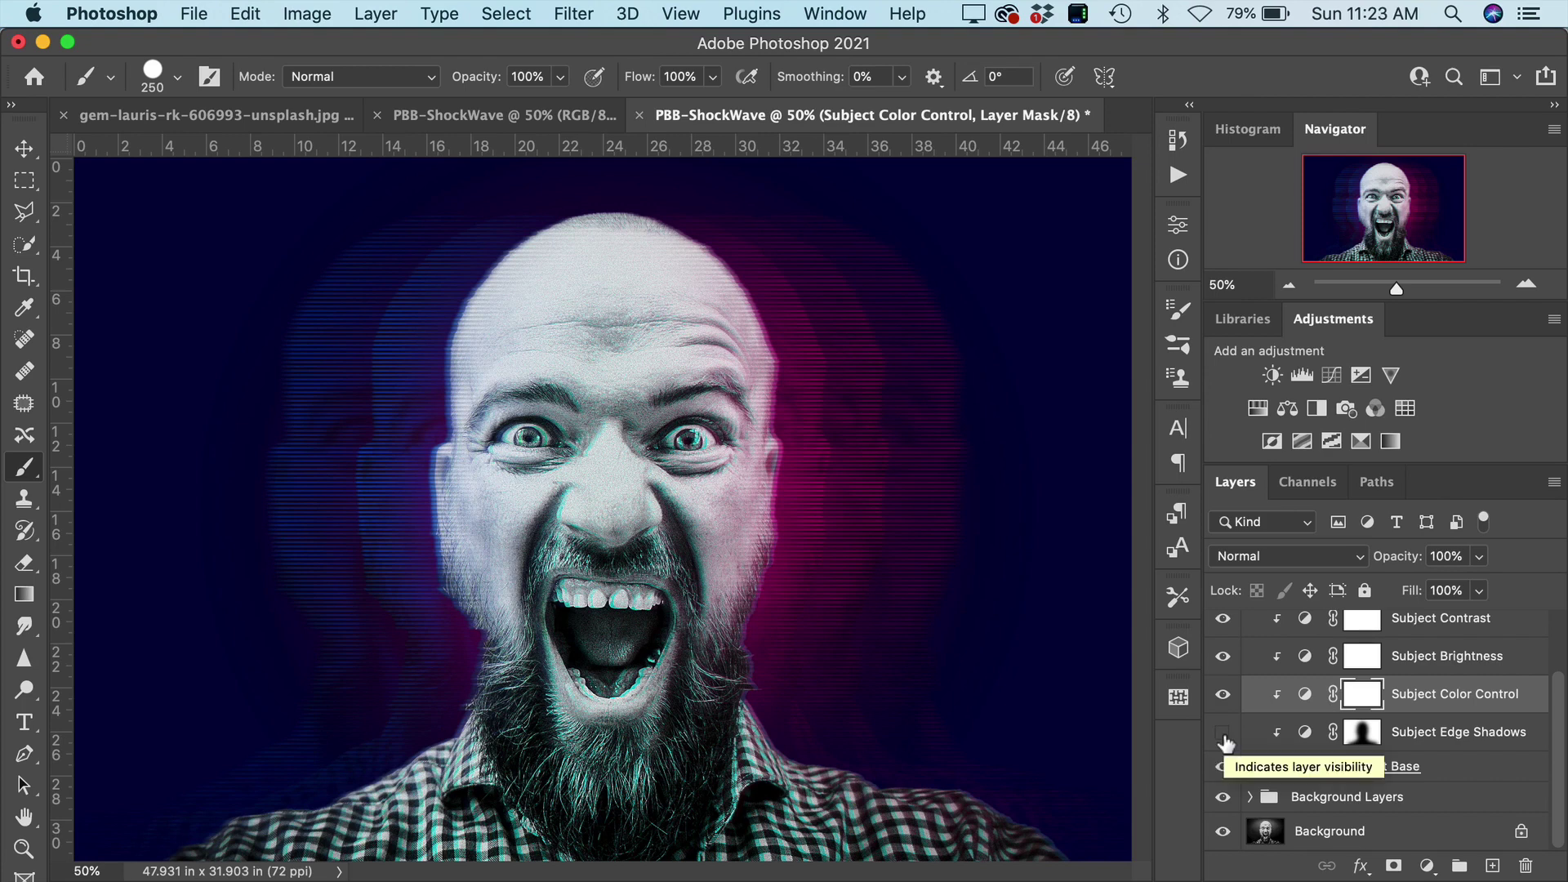
{"action": "left_click", "coordinate": [1223, 734]}
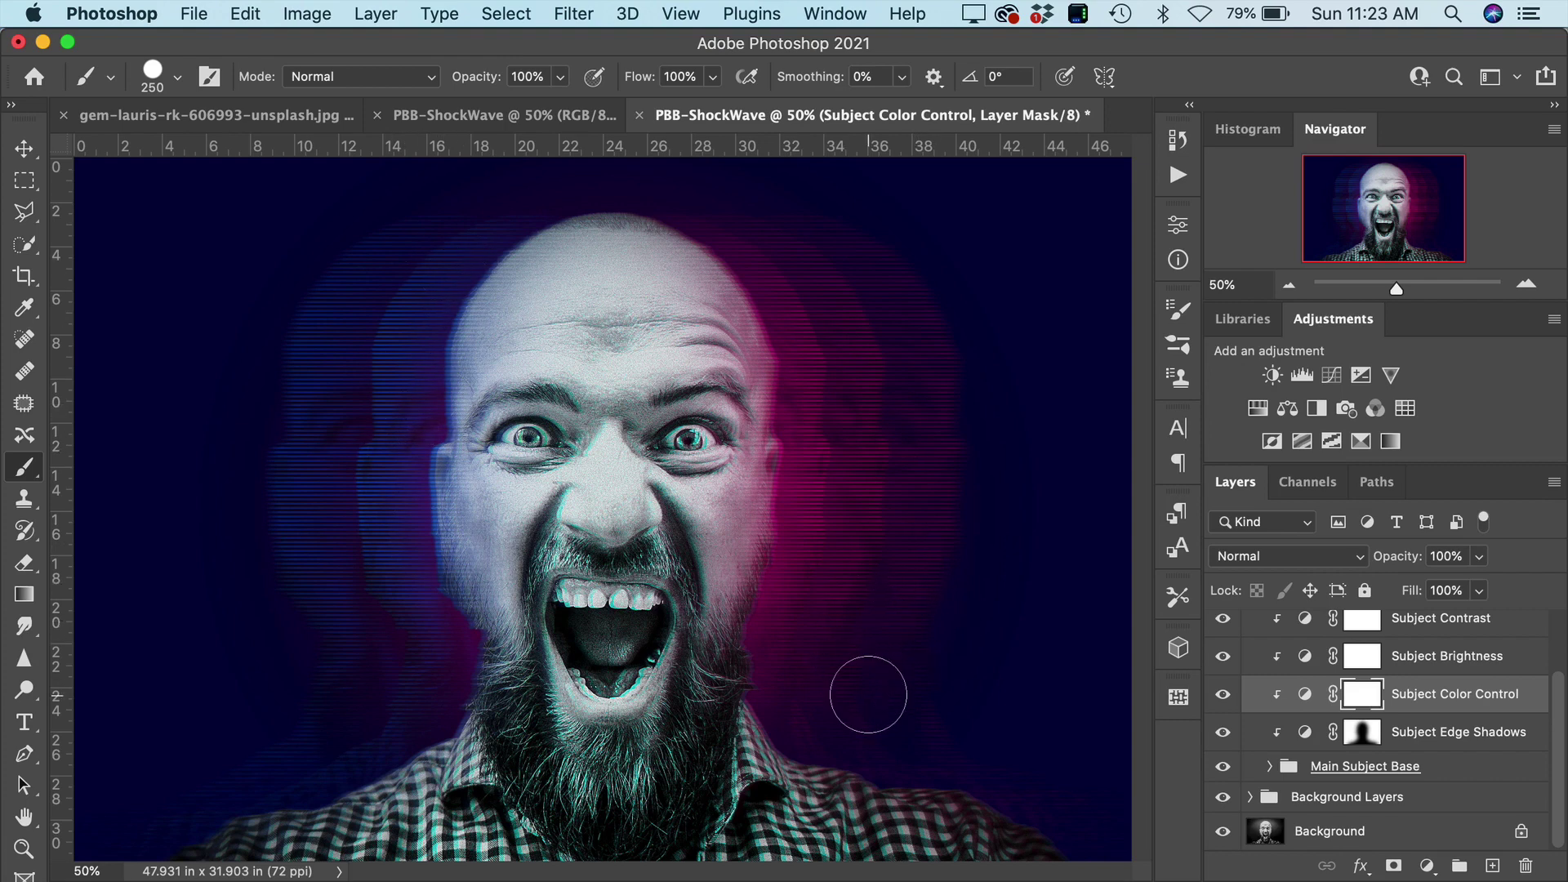
Deepen the Subject Edge Shadows curve by moving its middle point to input 168, output 42.
{"action": "left_click", "coordinate": [1307, 740]}
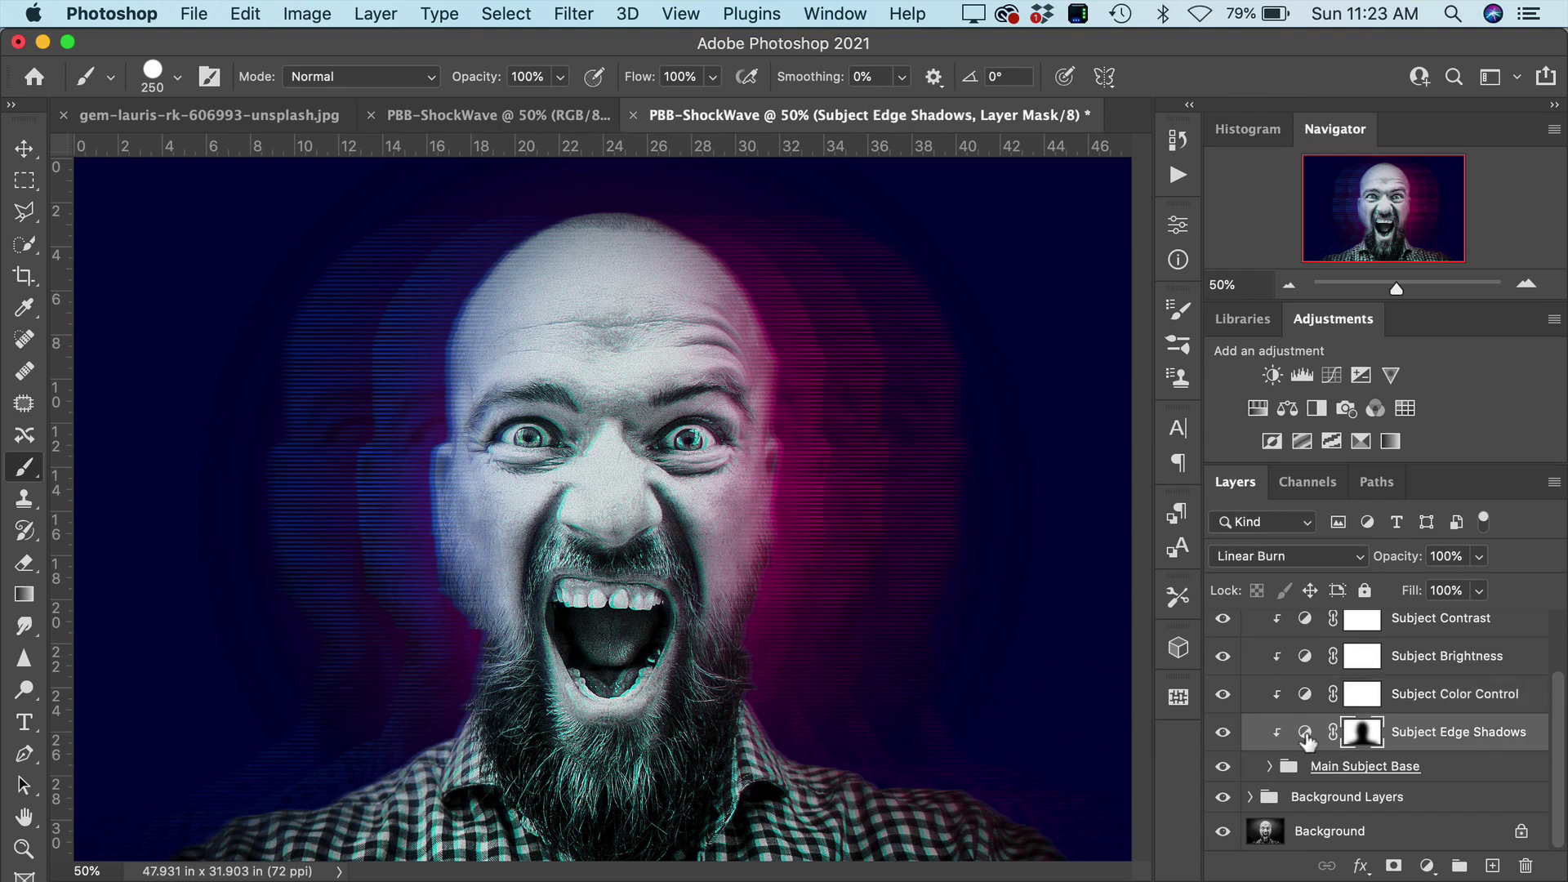
{"action": "double_click", "coordinate": [1308, 740]}
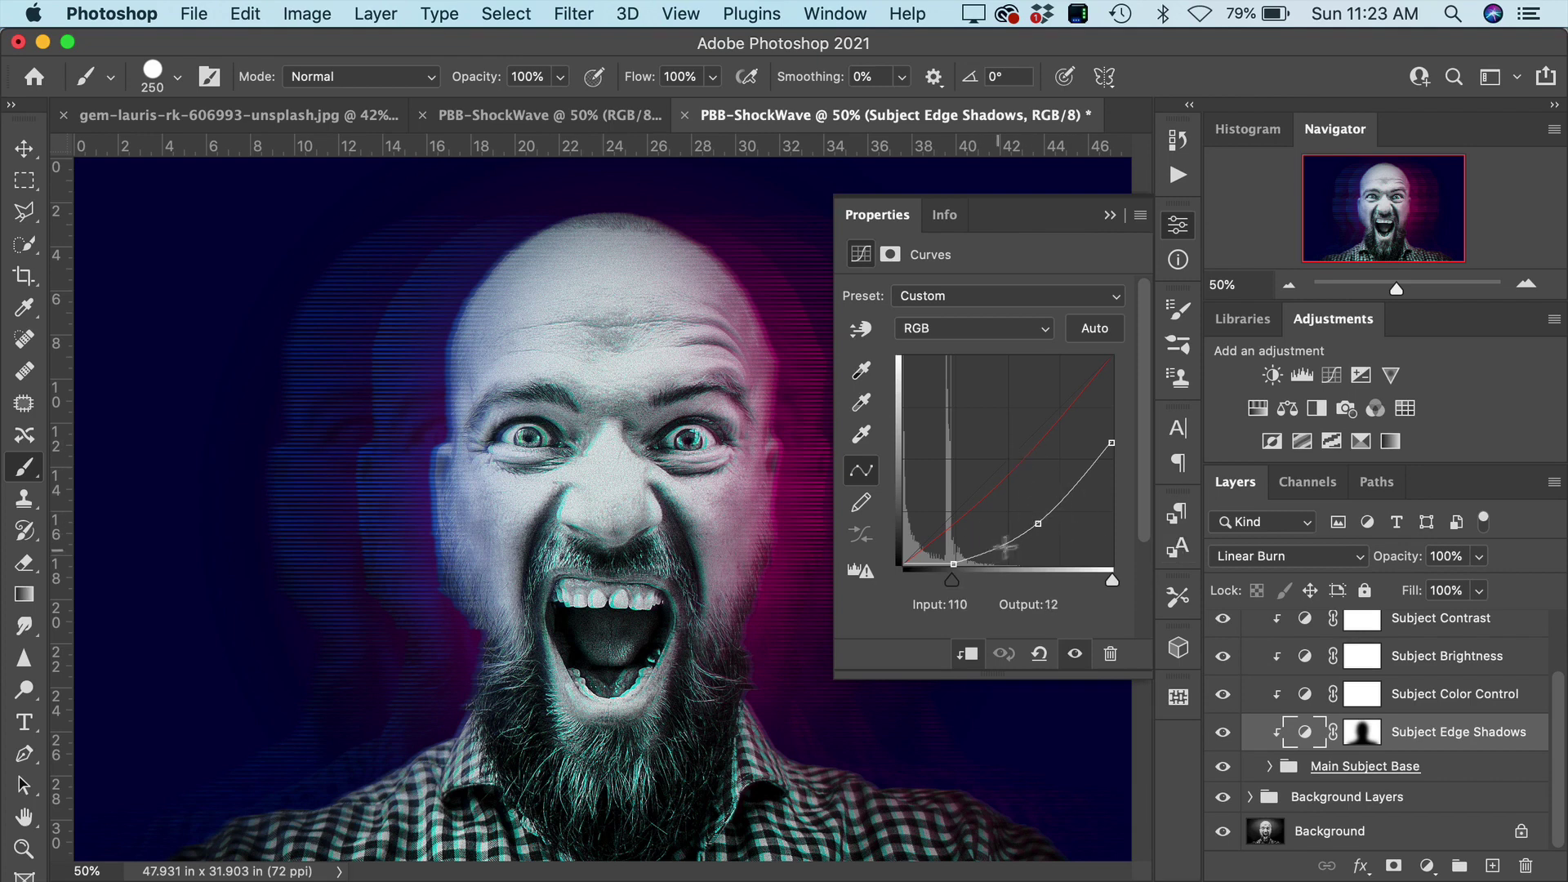
{"action": "left_click_drag", "start_coordinate": [1037, 527], "coordinate": [1040, 530]}
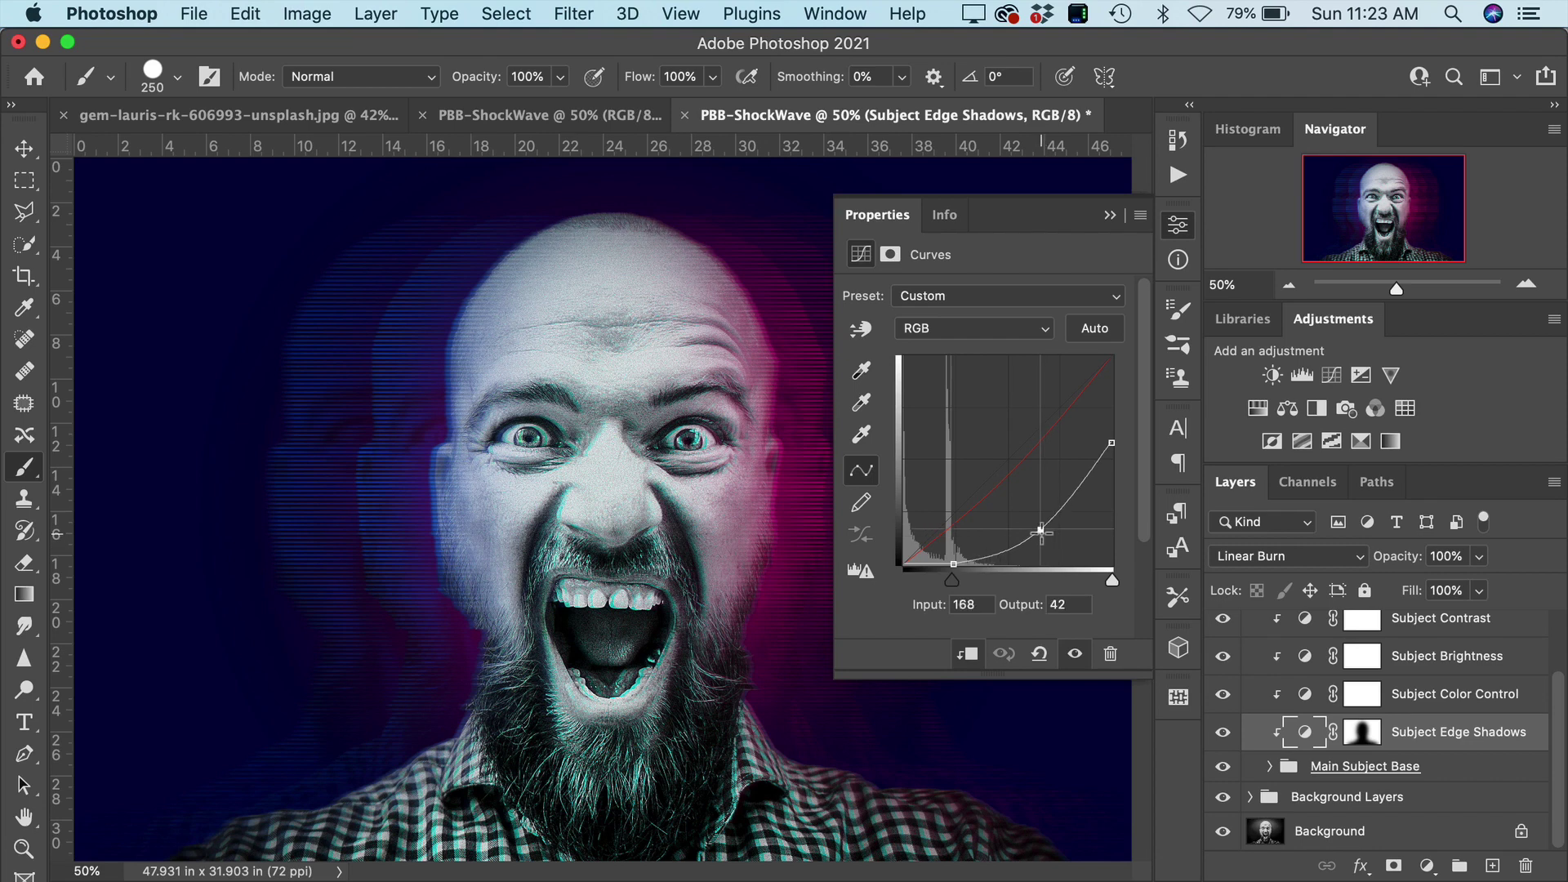
{"action": "left_click", "coordinate": [1110, 215]}
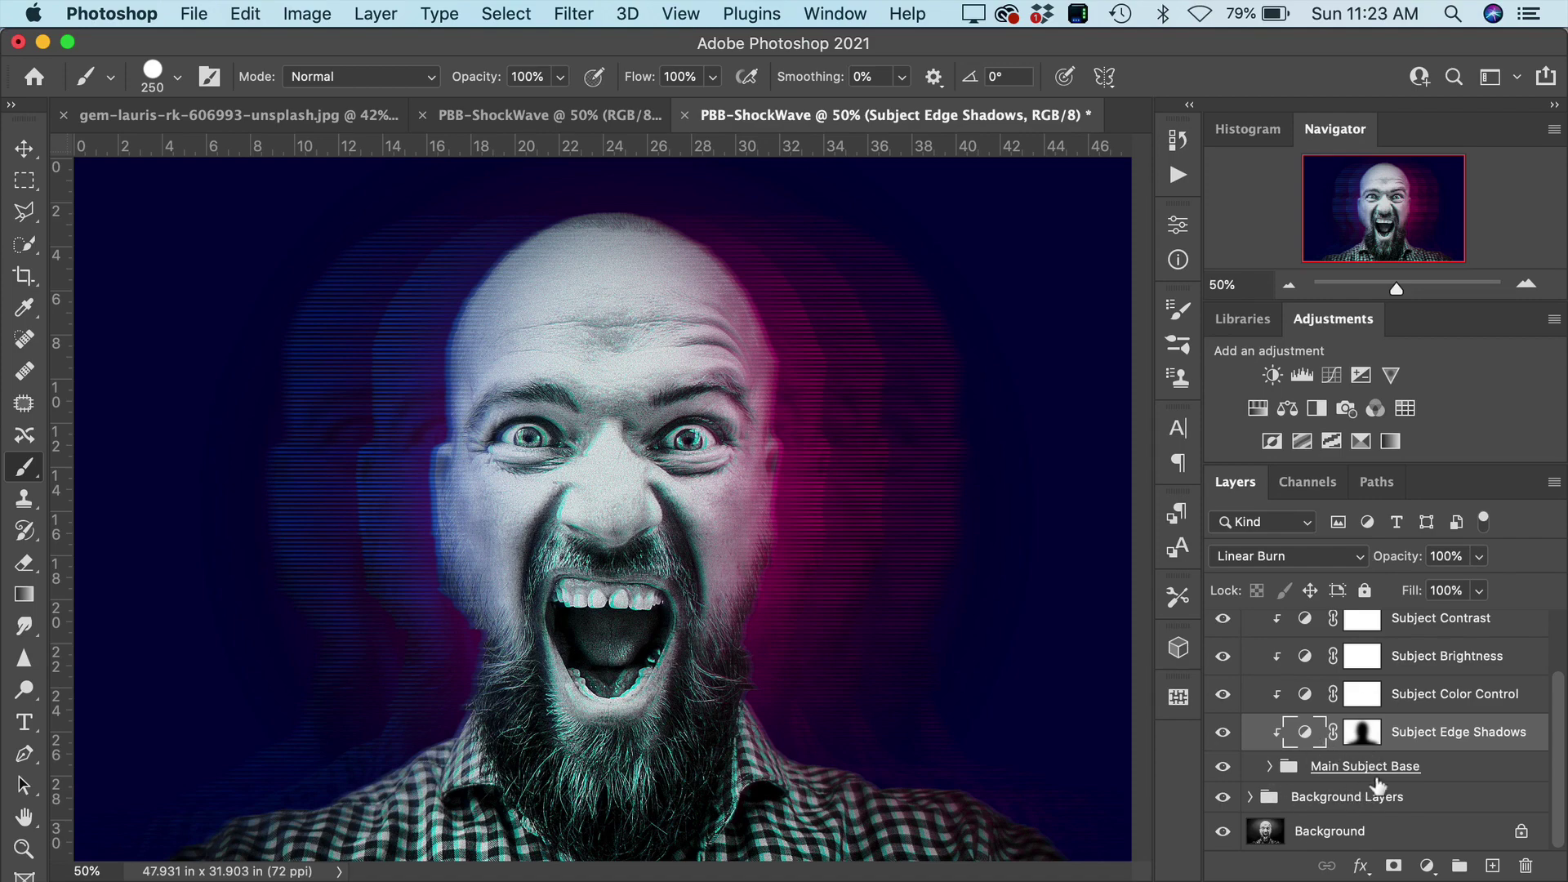
Expand the Main Subject Base group, inspect the Subject Shift Effect on the face up close, and hide that layer.
{"action": "left_click", "coordinate": [1270, 772]}
{"action": "scroll", "coordinate": [1270, 772], "scroll_direction": "down", "scroll_amount": 3}
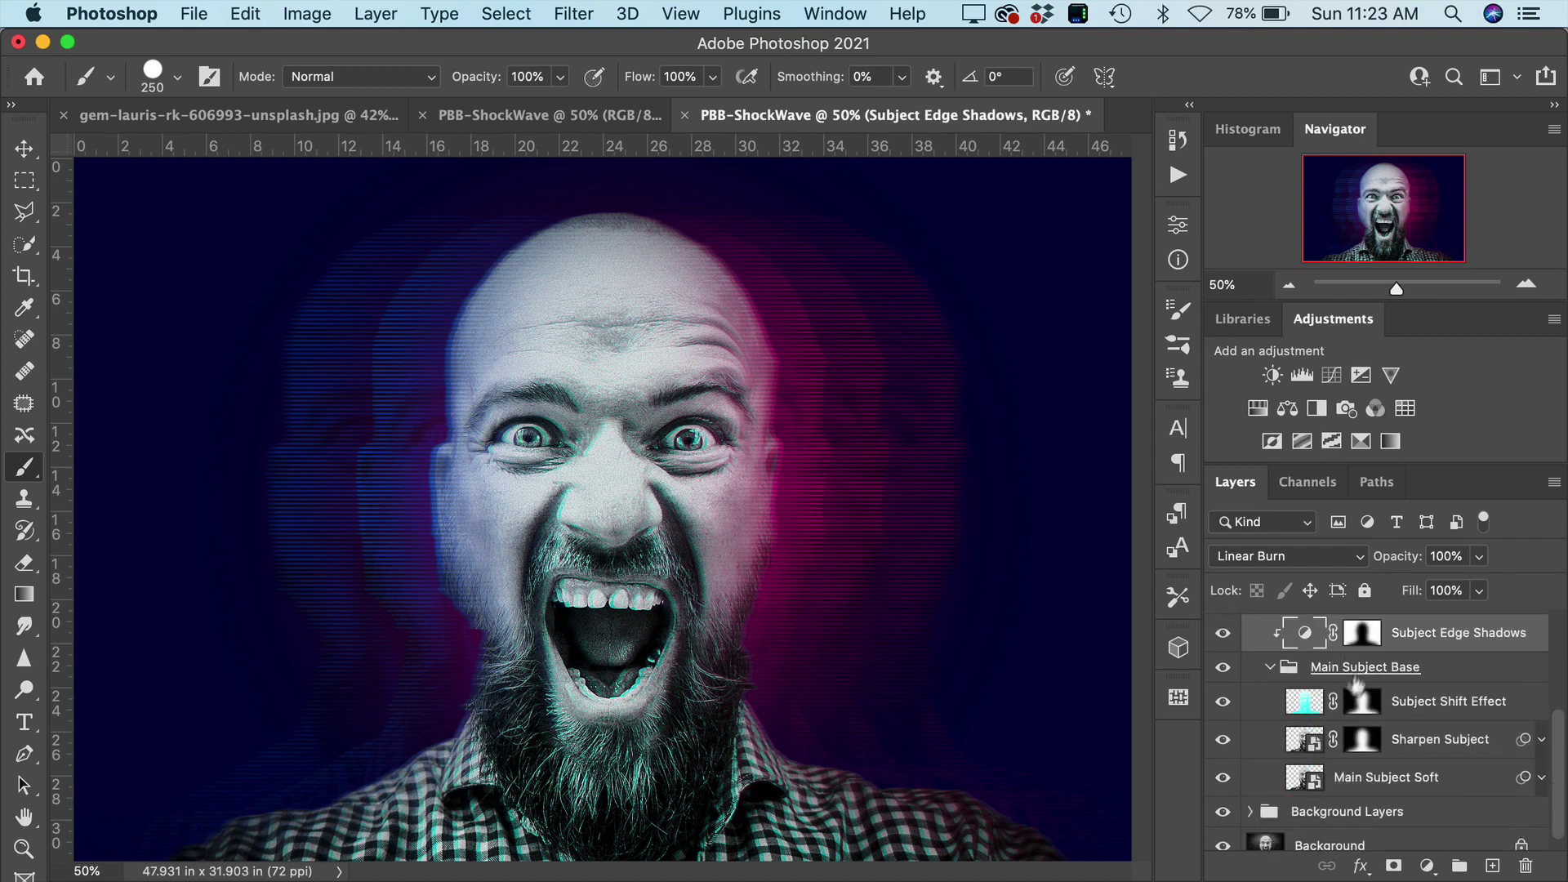
{"action": "left_click", "coordinate": [1304, 715]}
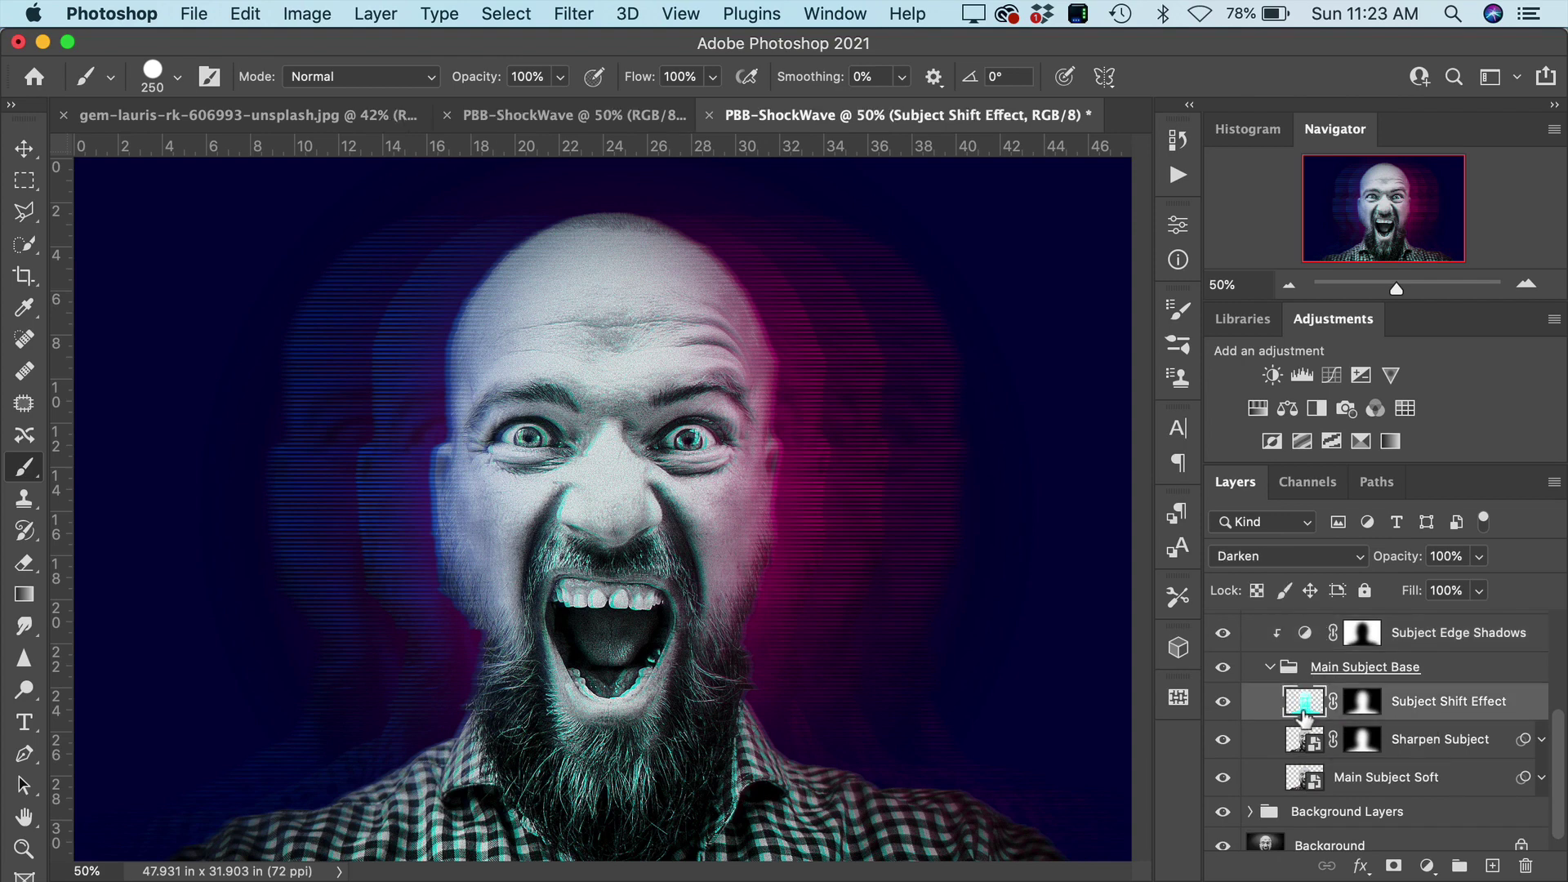
{"action": "left_click", "coordinate": [1219, 283]}
{"action": "type", "text": "100"}
{"action": "key", "text": "Return"}
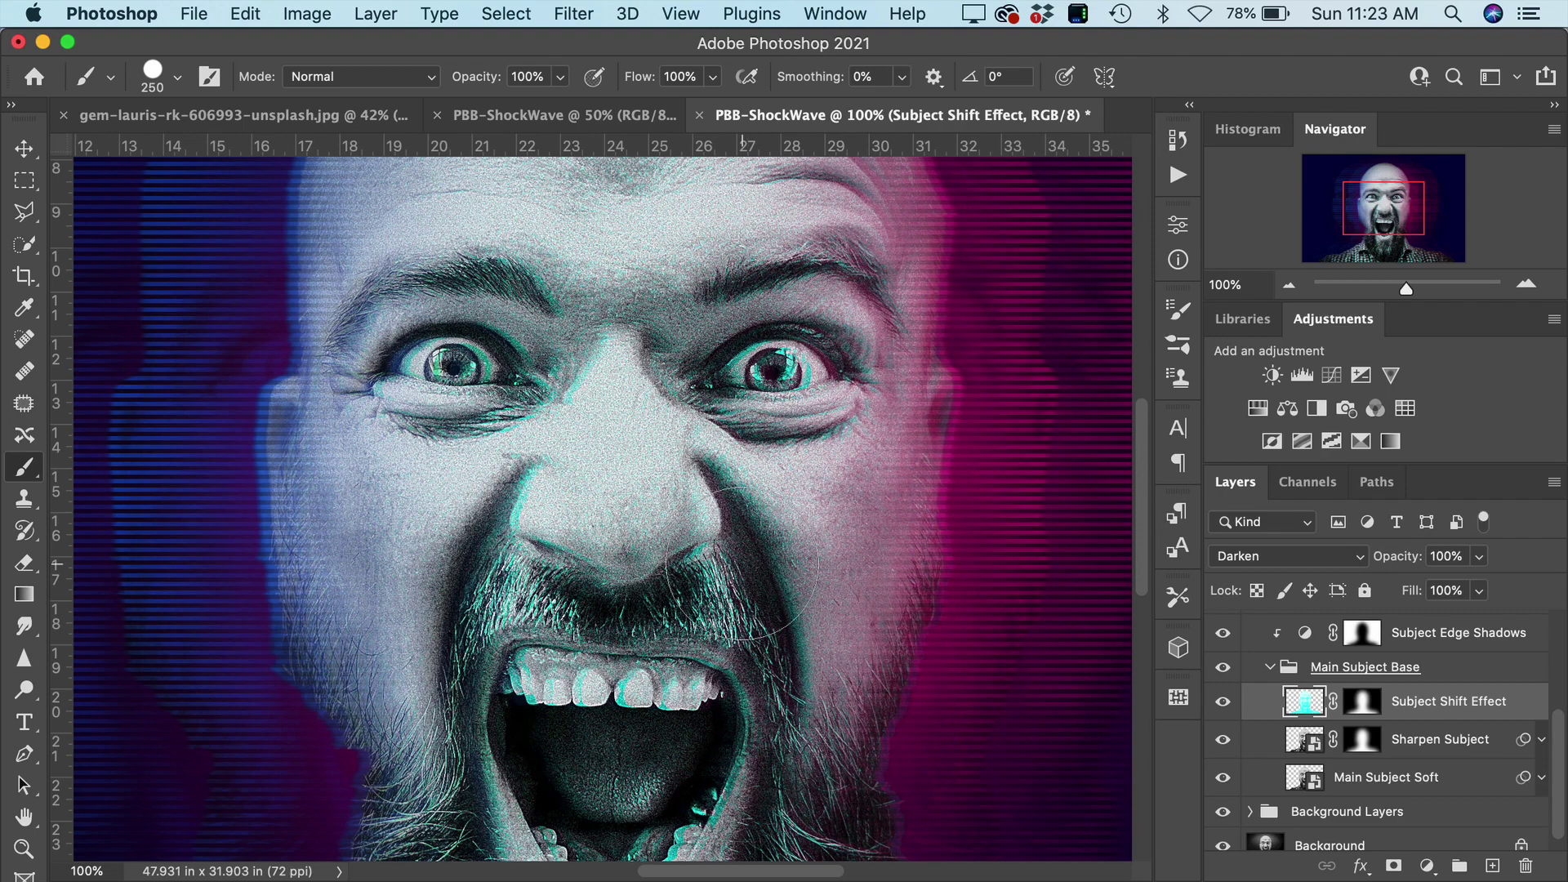
{"action": "scroll", "coordinate": [735, 563], "scroll_direction": "down", "scroll_amount": 5}
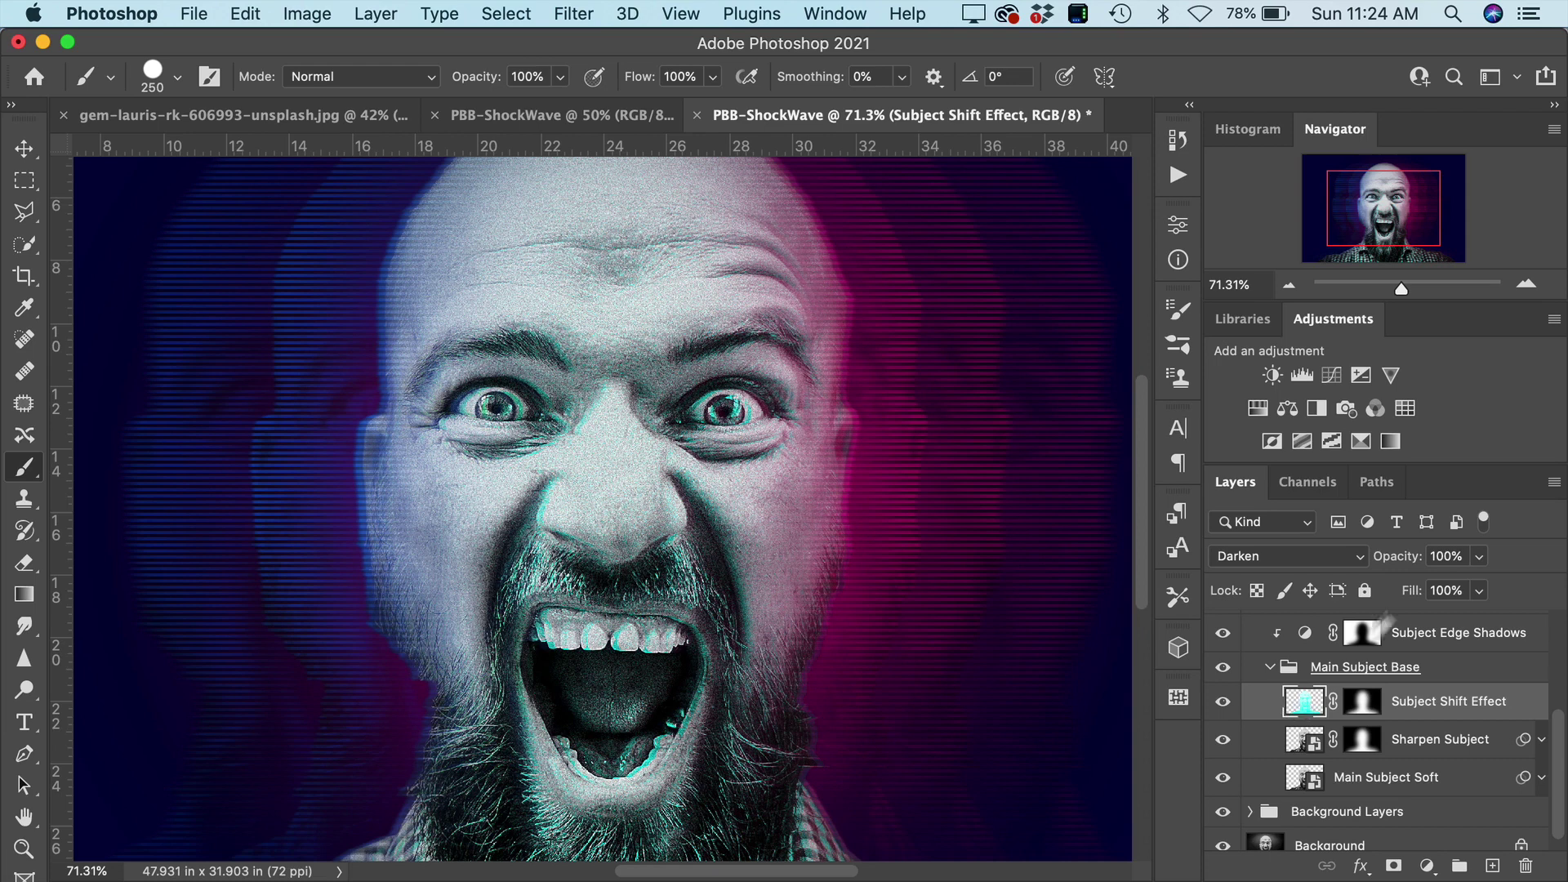
{"action": "left_click", "coordinate": [1223, 702]}
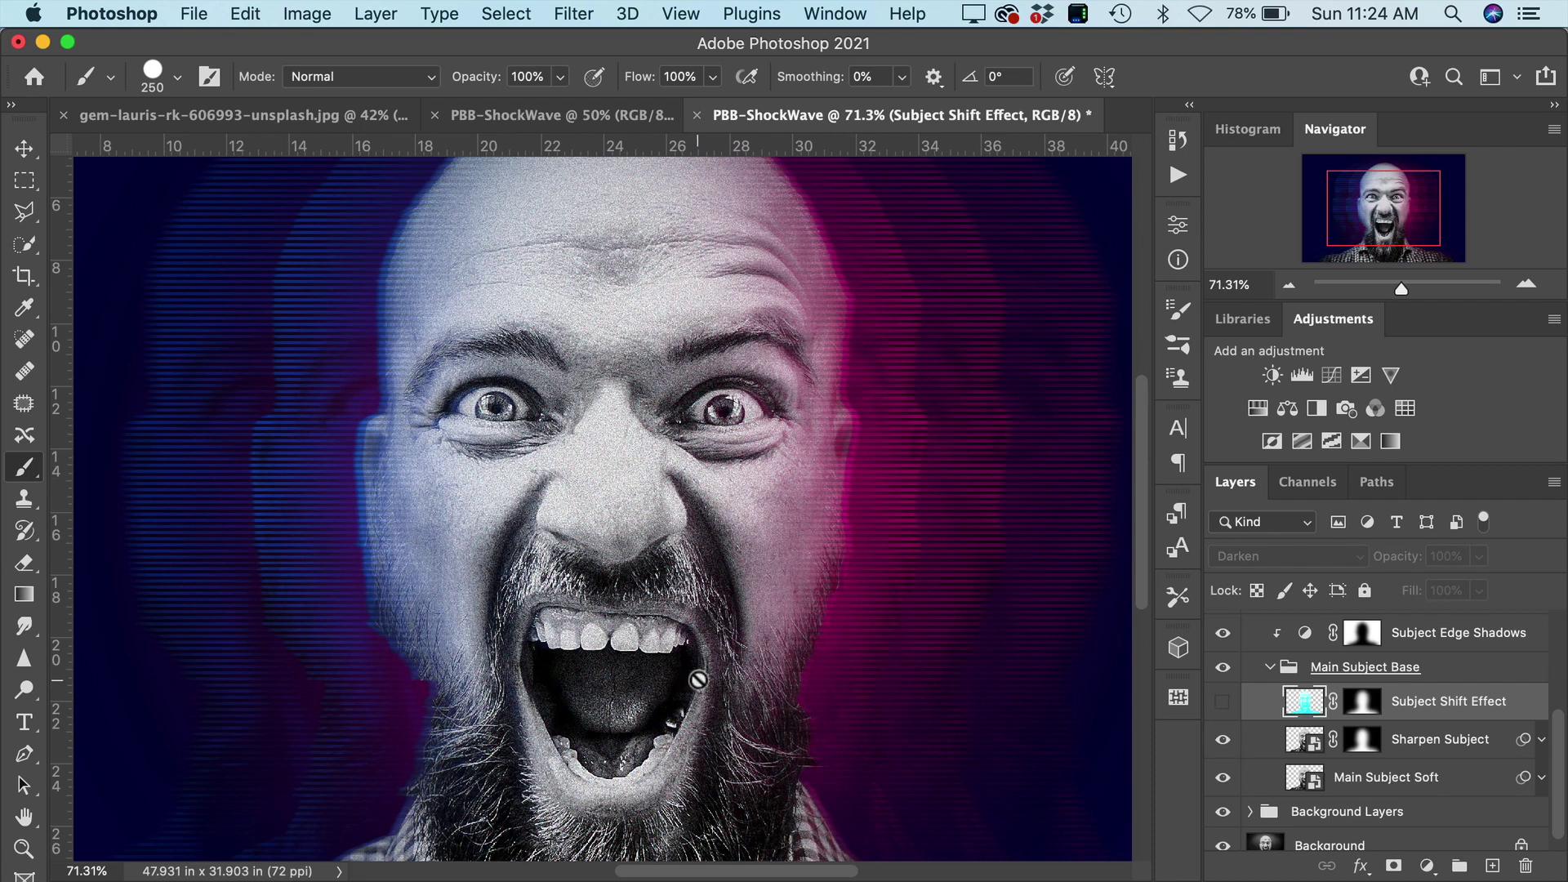
Turn the Subject Shift Effect layer back on and view the whole portrait.
{"action": "left_click", "coordinate": [1225, 704]}
{"action": "key", "text": "super+minus"}
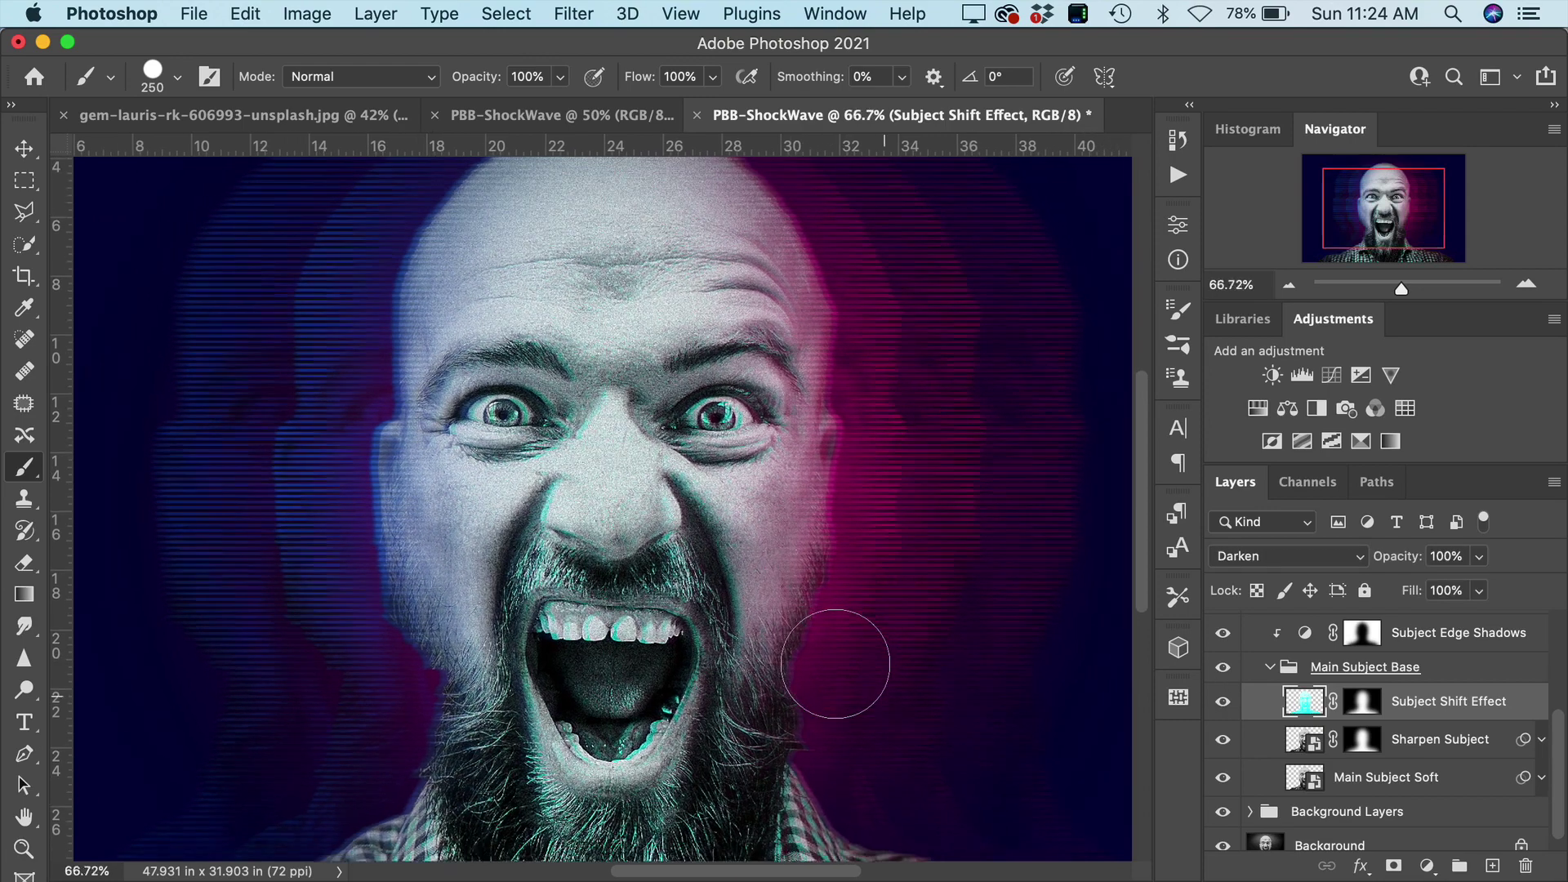
{"action": "scroll", "coordinate": [836, 663], "scroll_direction": "down", "scroll_amount": 5}
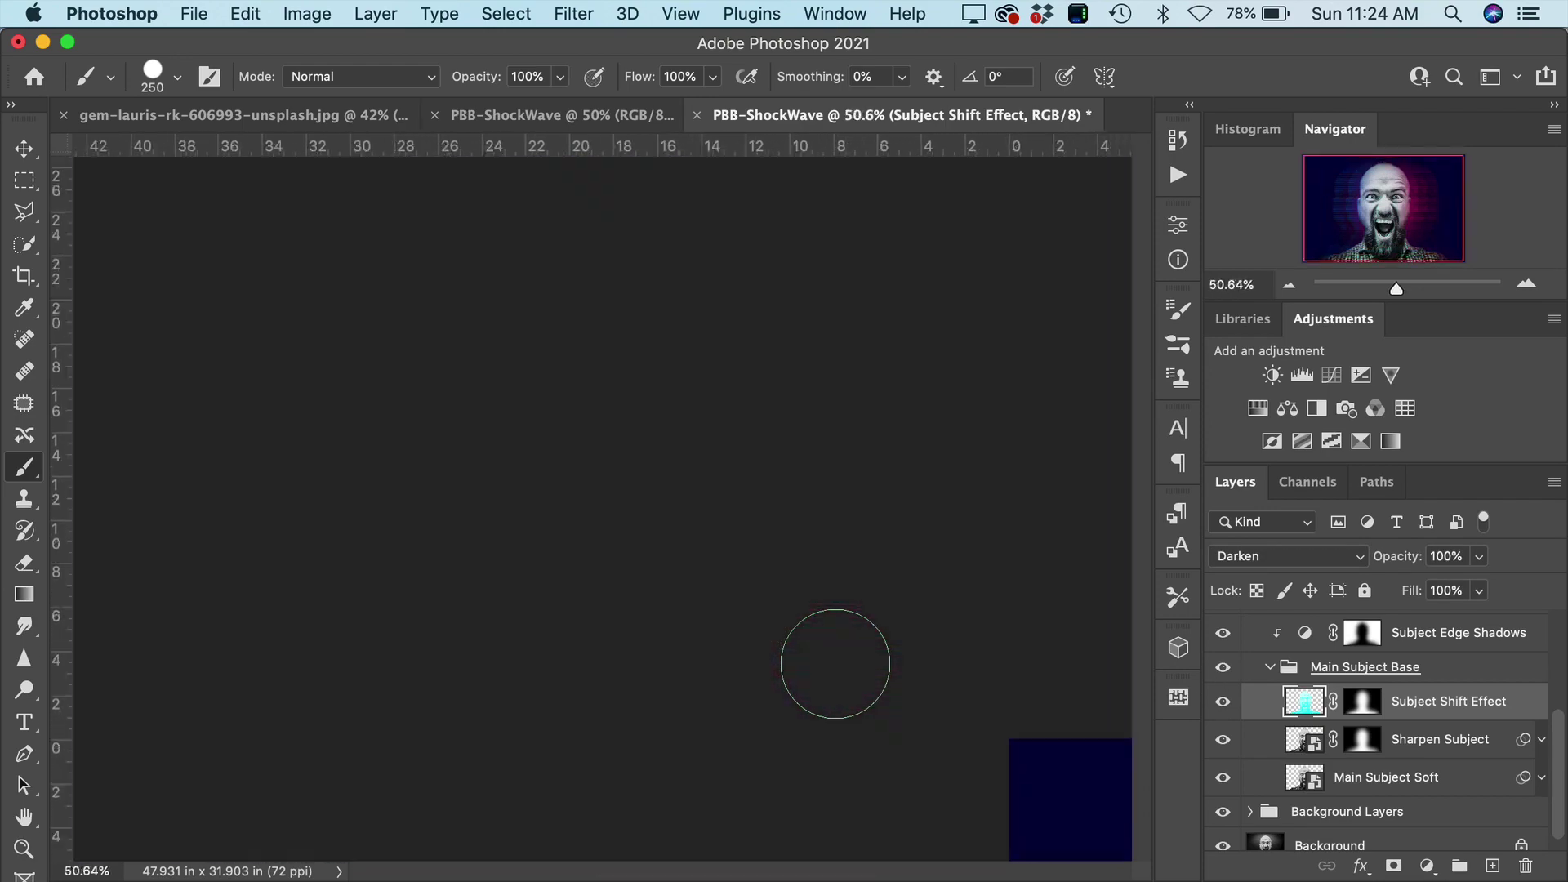
{"action": "scroll", "coordinate": [836, 664], "scroll_direction": "down", "scroll_amount": 3}
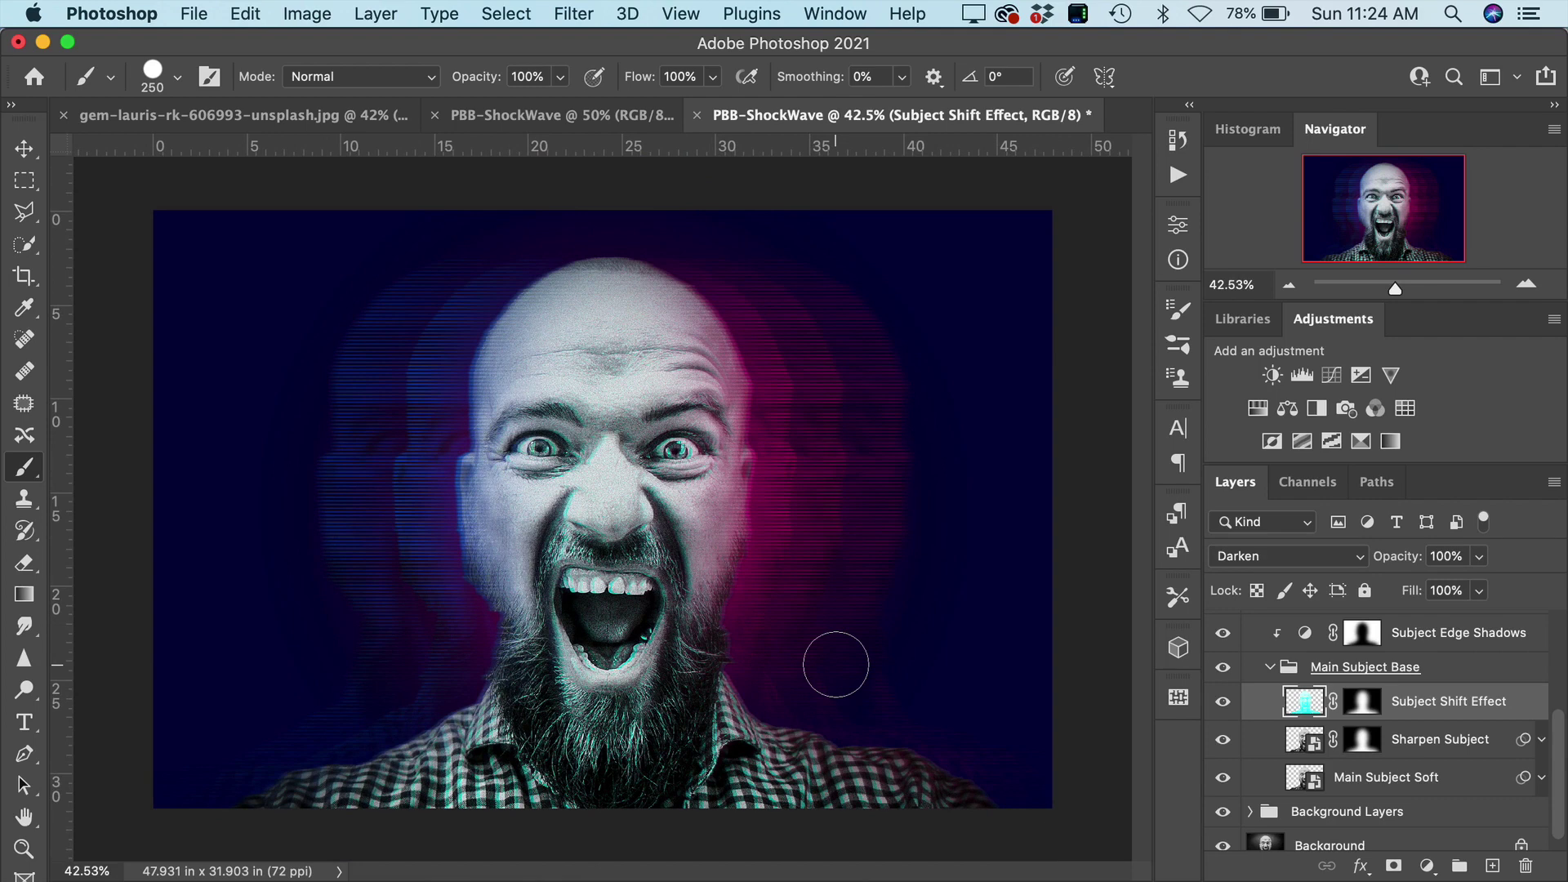
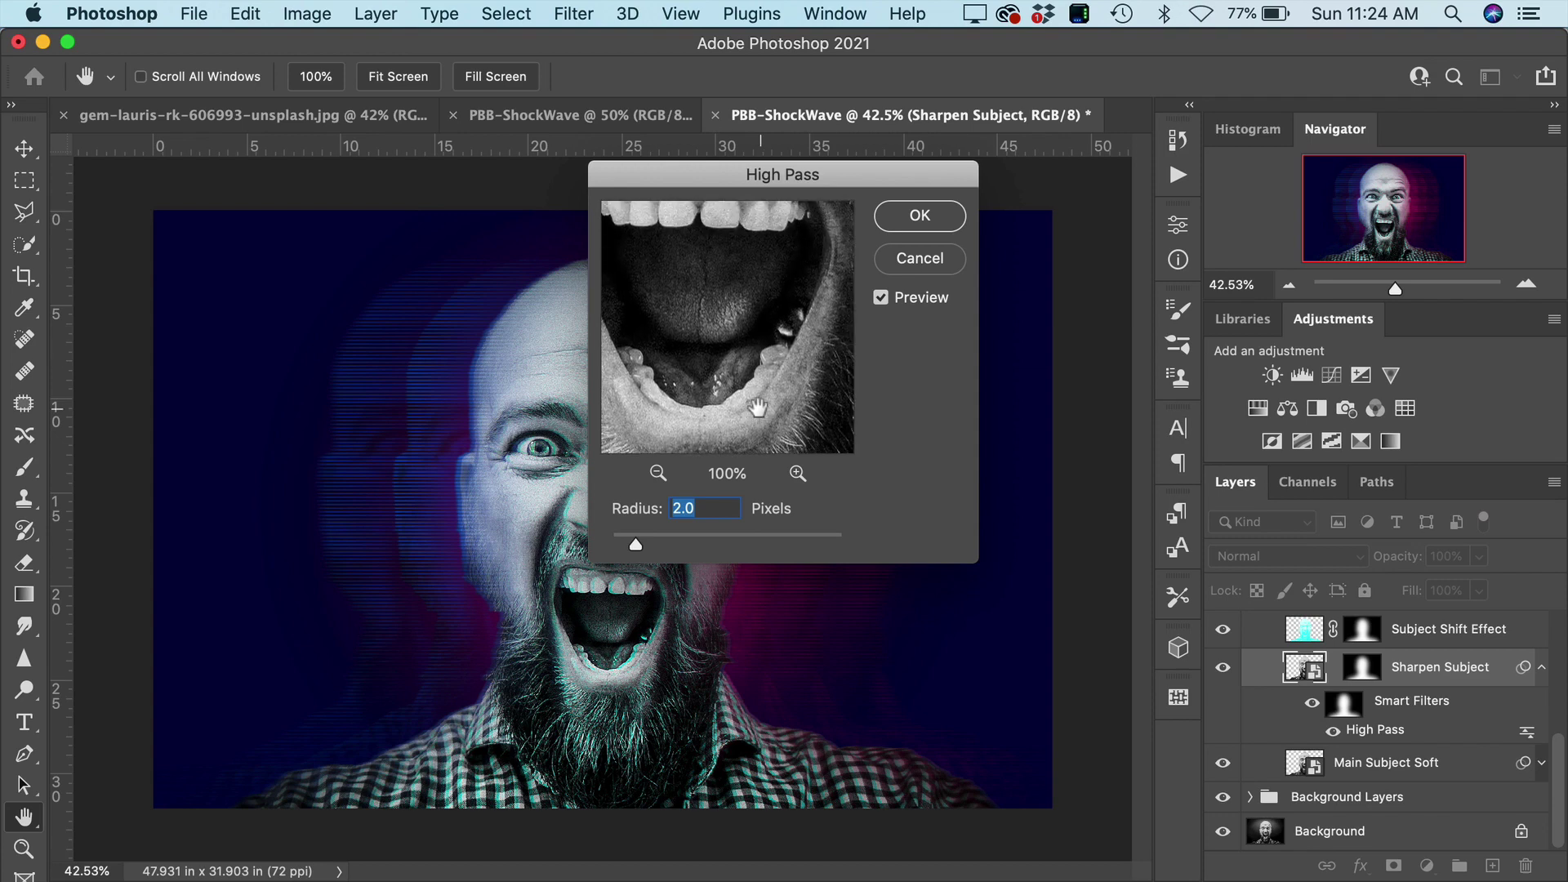
Test High Pass radii up to 9.1 pixels and a lower opacity on the Sharpen Subject layer, restoring radius 2 and opacity 100%.
{"action": "left_click", "coordinate": [693, 539]}
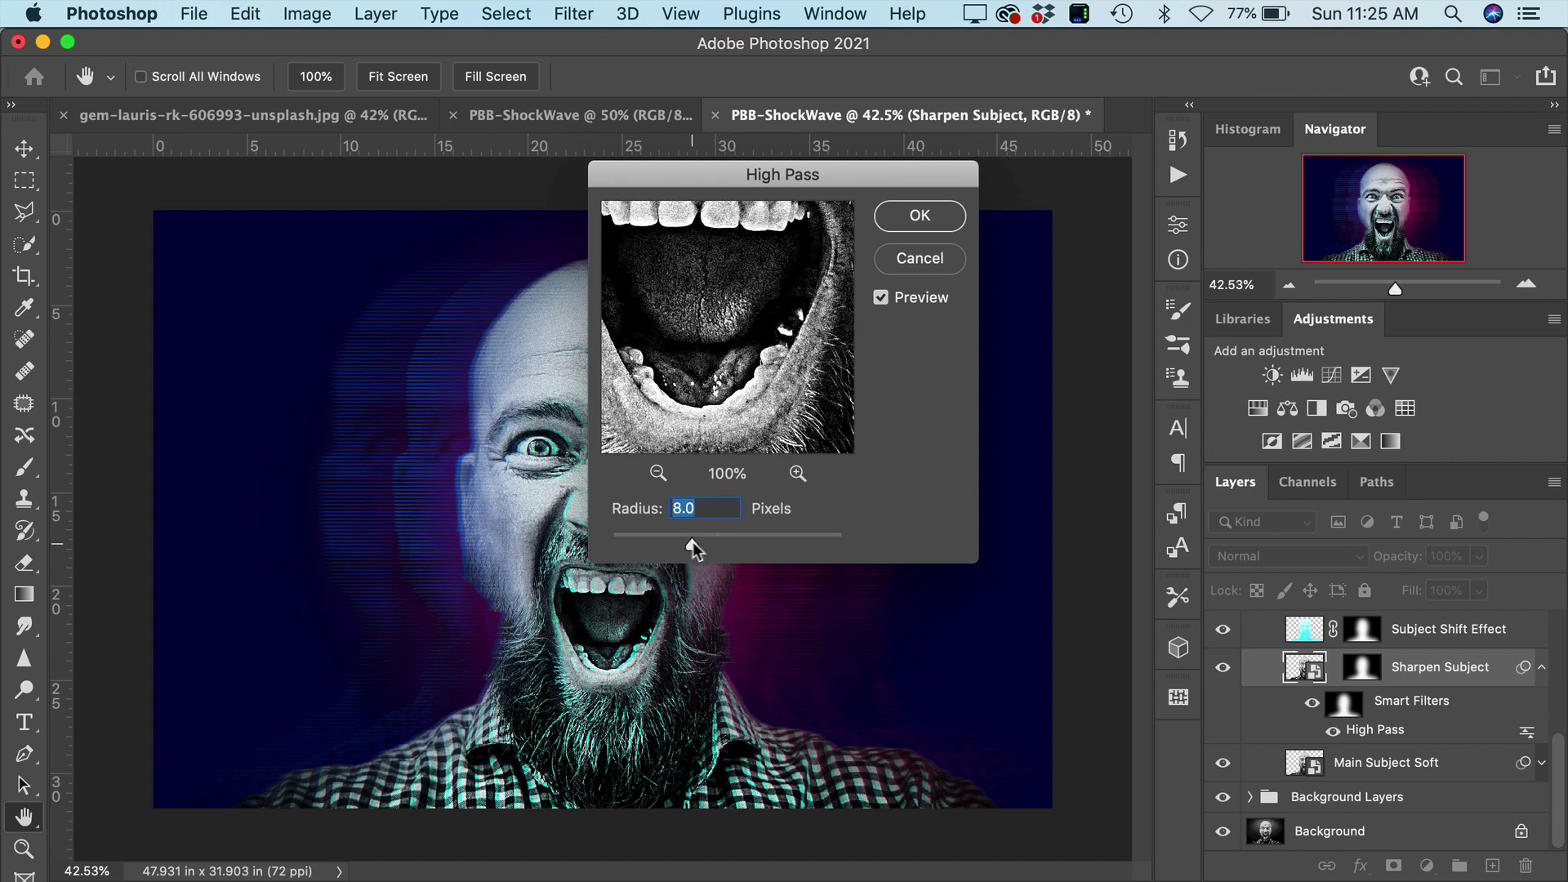
{"action": "left_click_drag", "start_coordinate": [692, 542], "coordinate": [698, 542]}
{"action": "left_click_drag", "start_coordinate": [874, 178], "coordinate": [944, 233]}
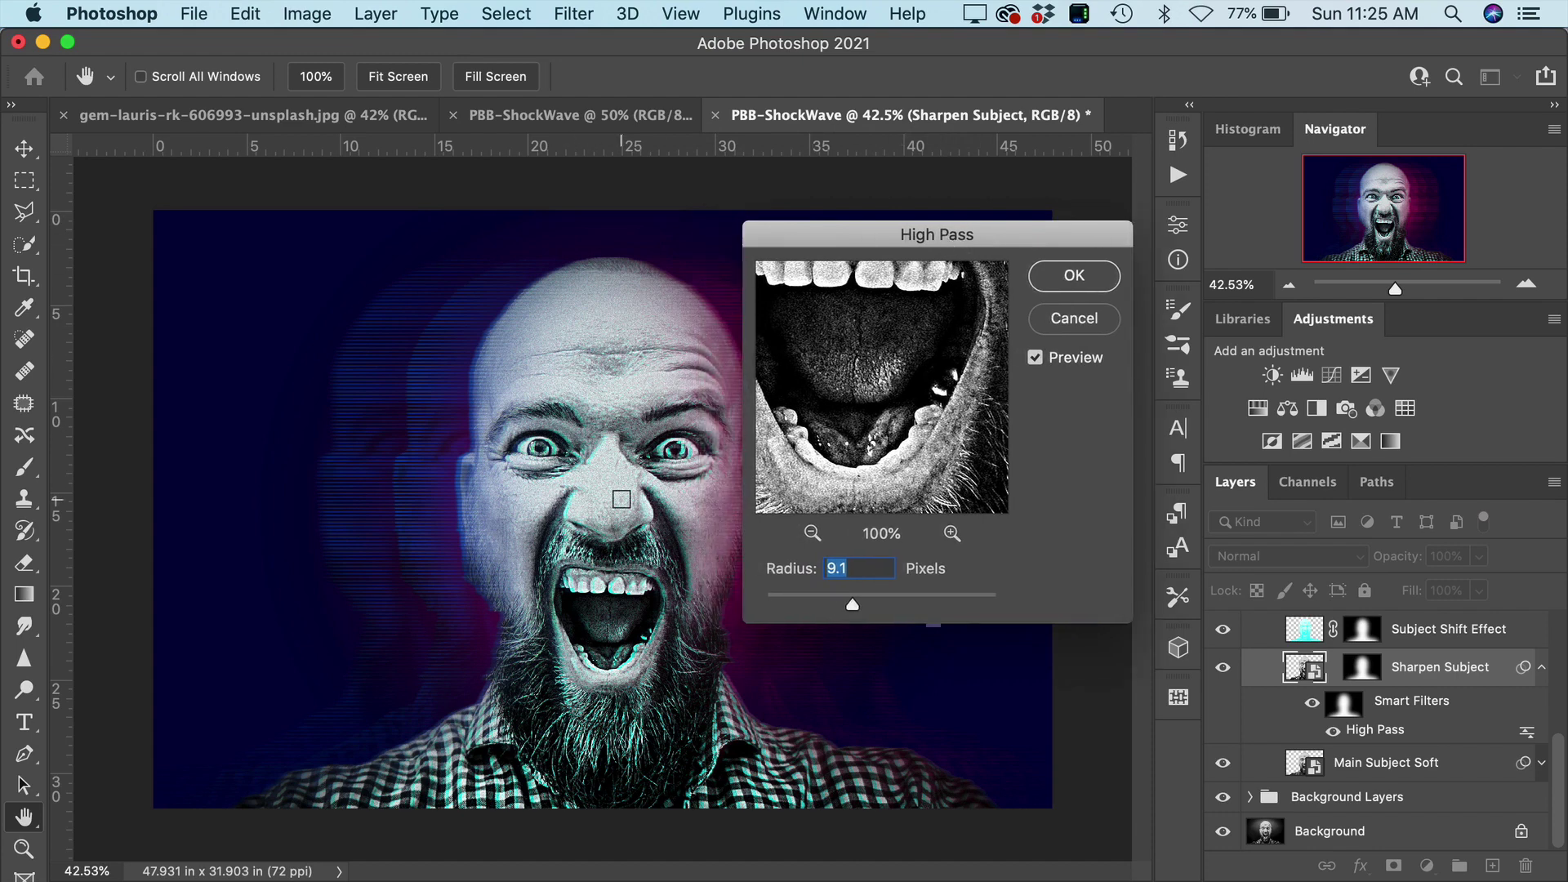
{"action": "left_click_drag", "start_coordinate": [801, 591], "coordinate": [789, 599]}
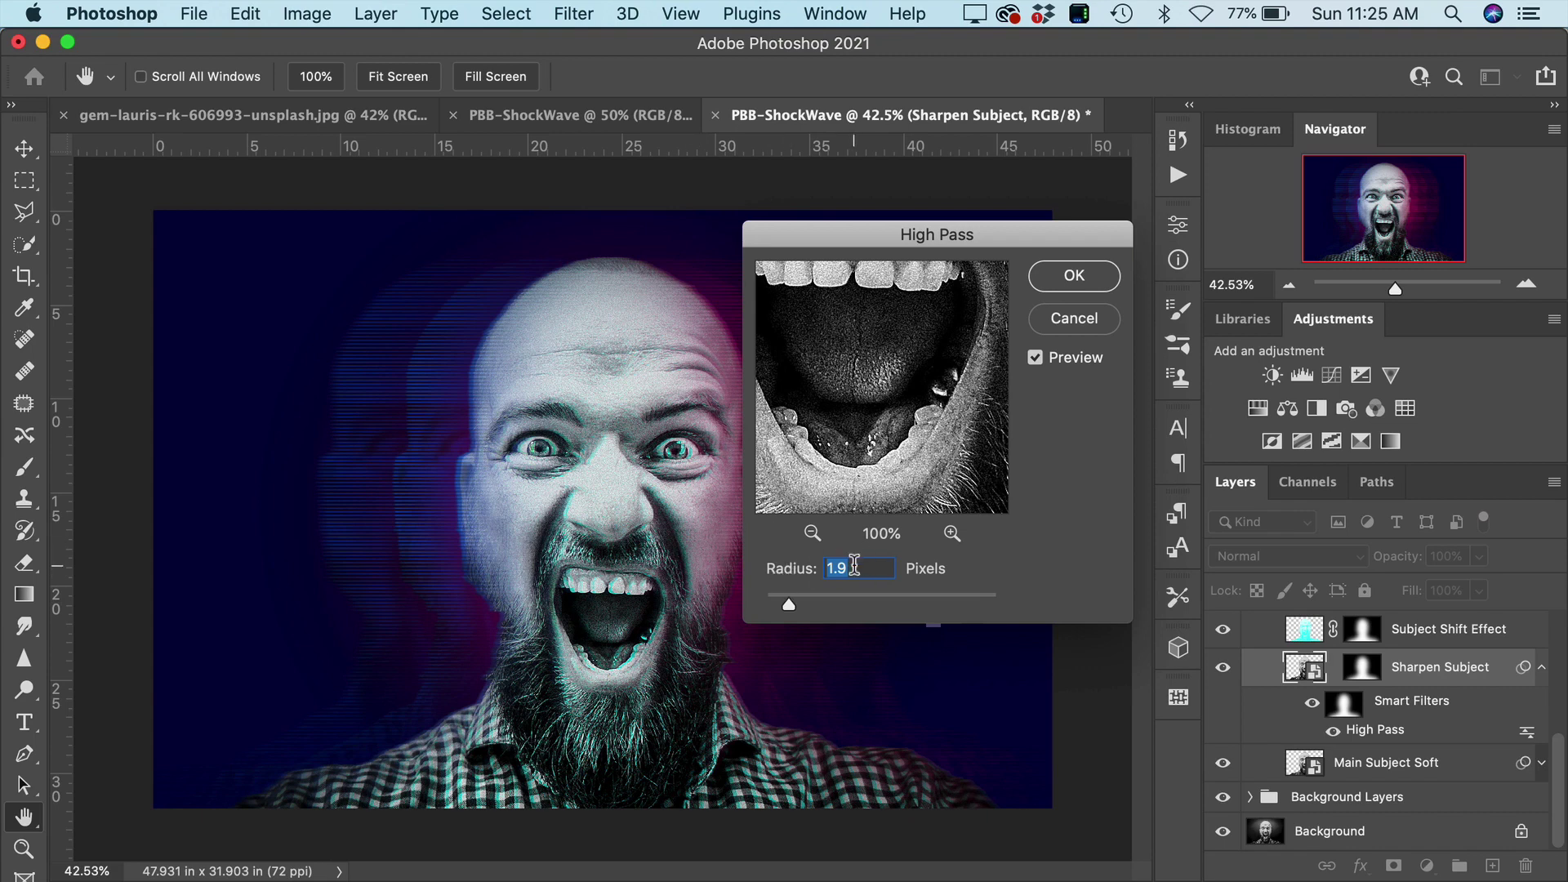
{"action": "type", "text": "2"}
{"action": "left_click", "coordinate": [1075, 278]}
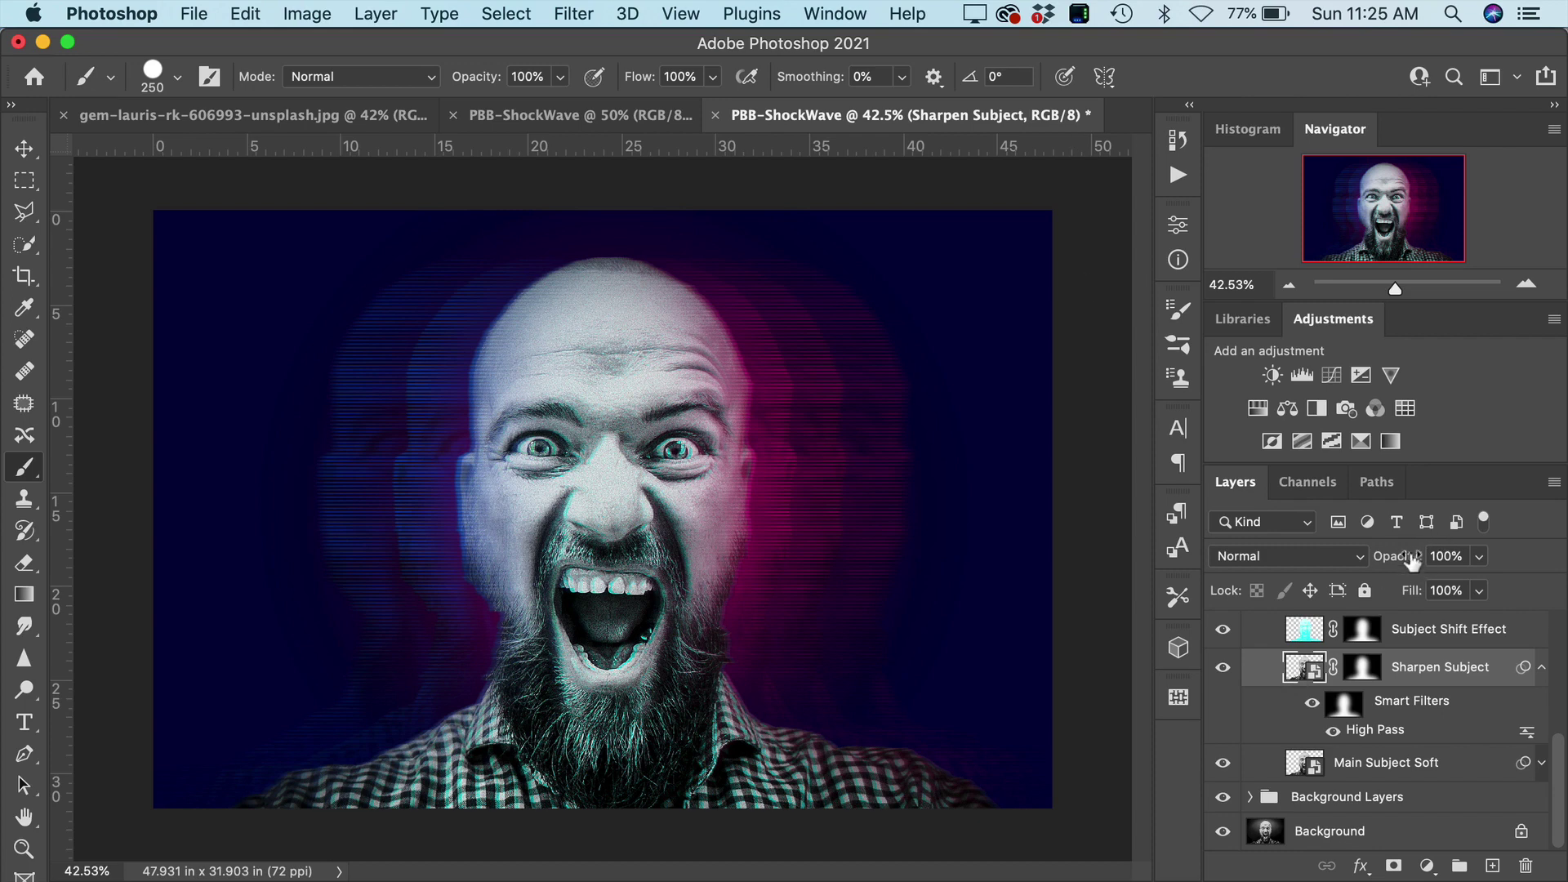
{"action": "left_click_drag", "start_coordinate": [1411, 560], "coordinate": [1316, 560]}
{"action": "left_click_drag", "start_coordinate": [1401, 563], "coordinate": [1533, 575]}
Try a 688-pixel Motion Blur distance on the Main Subject Soft layer's smart filter, and settle on 39 pixels.
{"action": "left_click", "coordinate": [1354, 766]}
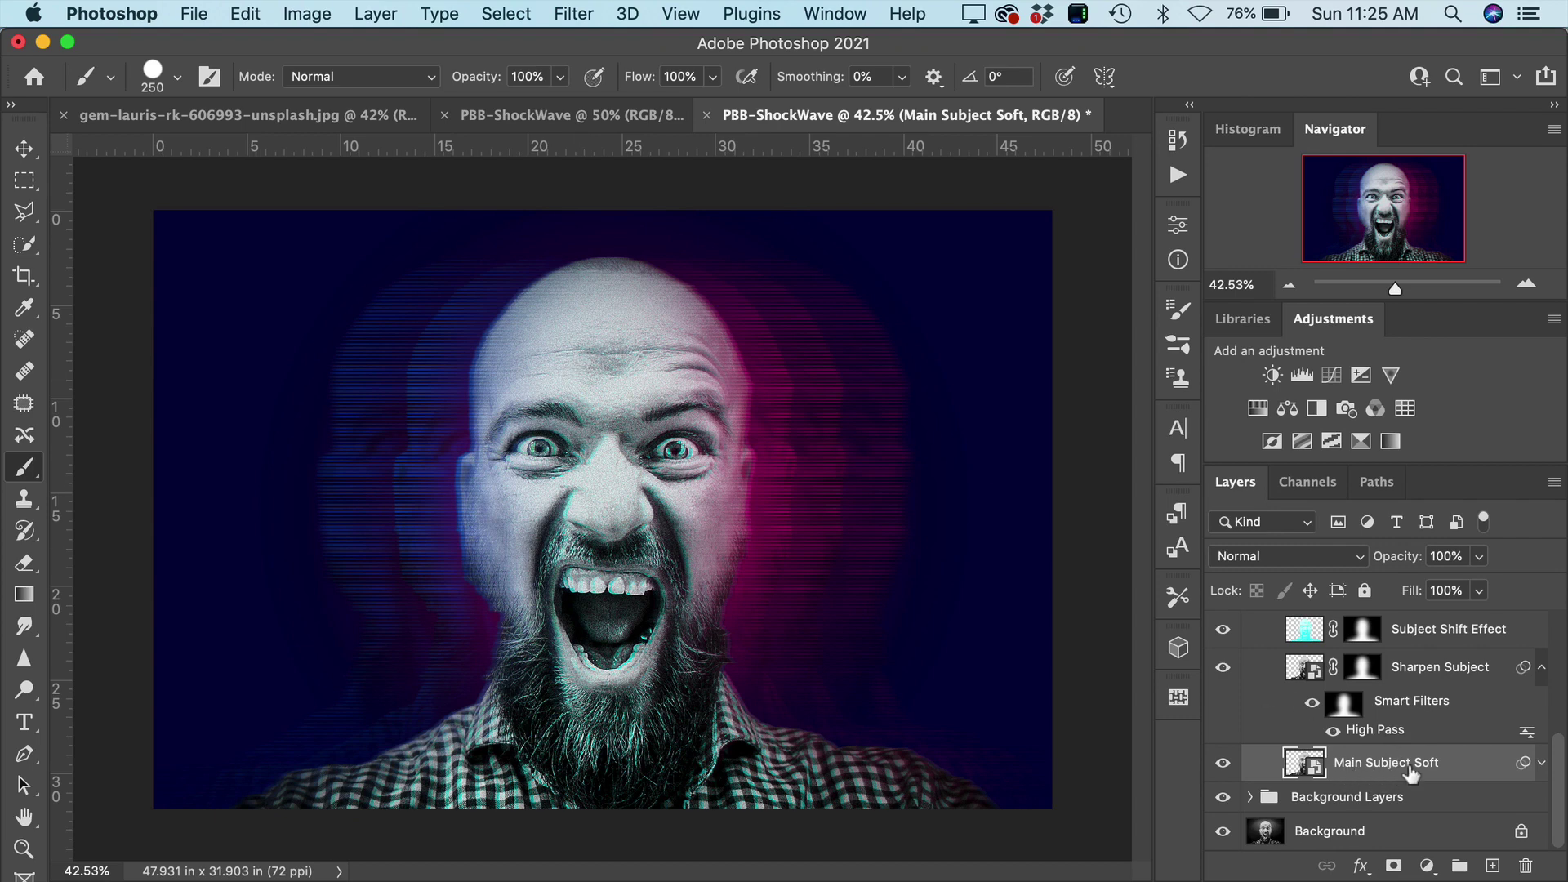
{"action": "left_click", "coordinate": [1540, 762]}
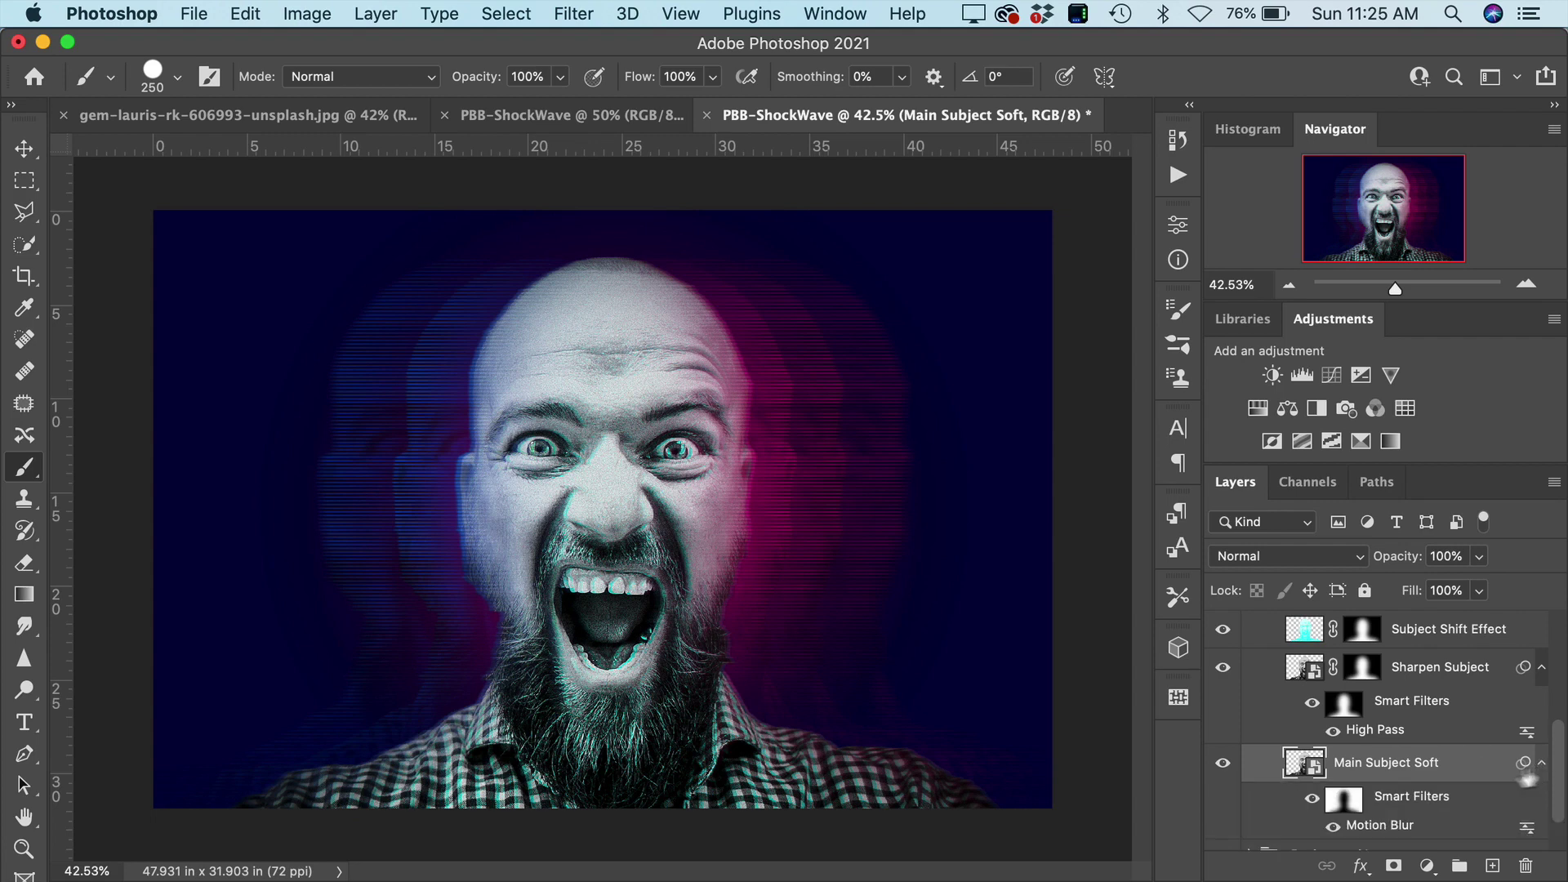
{"action": "scroll", "coordinate": [1494, 788], "scroll_direction": "down", "scroll_amount": 1}
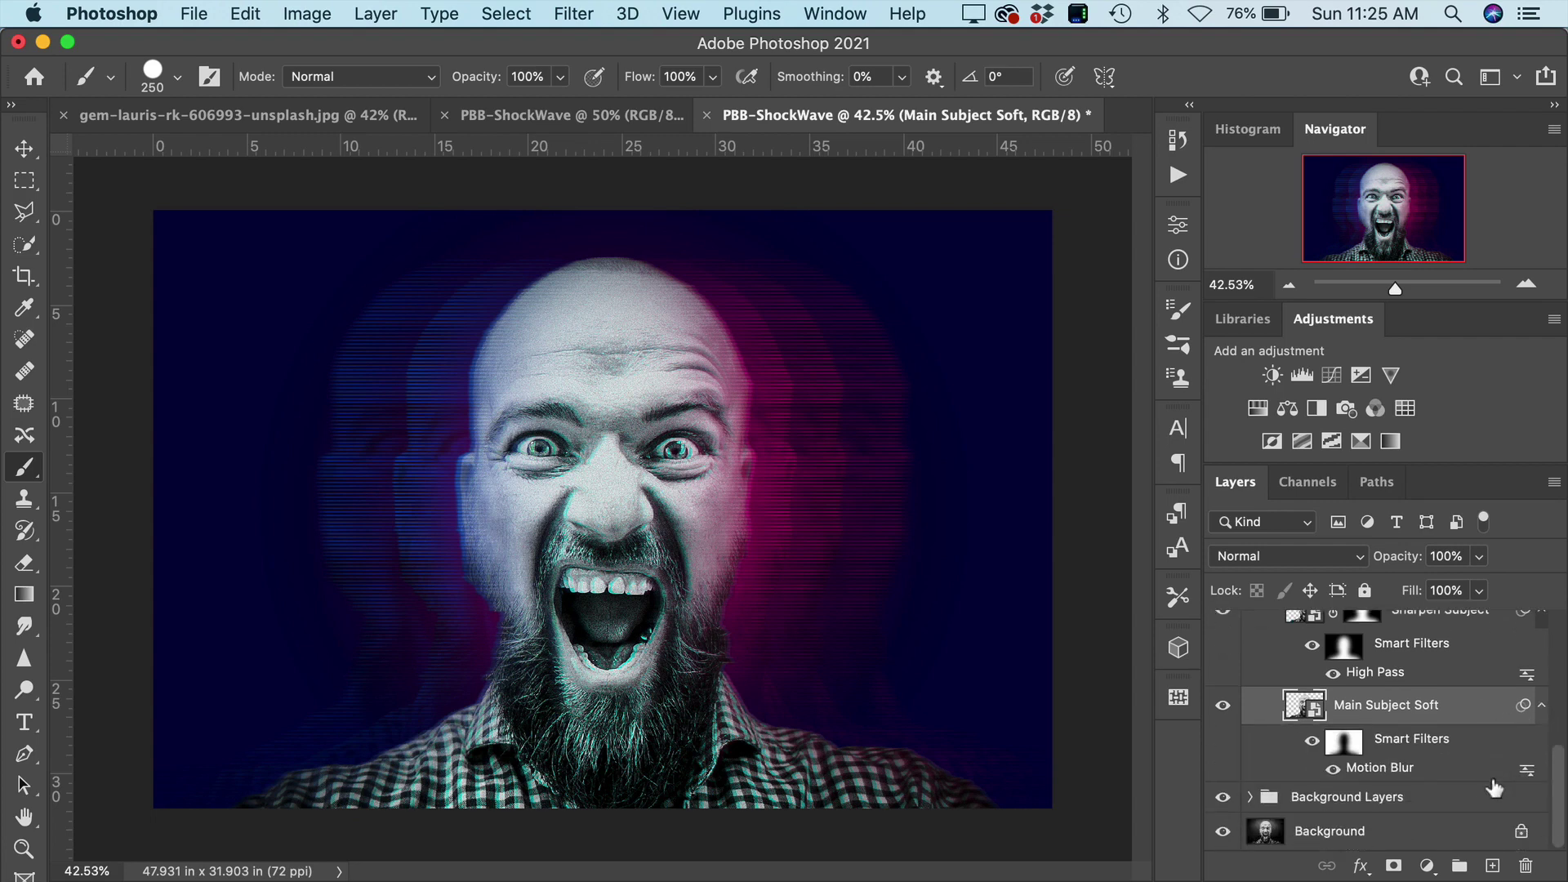
{"action": "double_click", "coordinate": [1404, 769]}
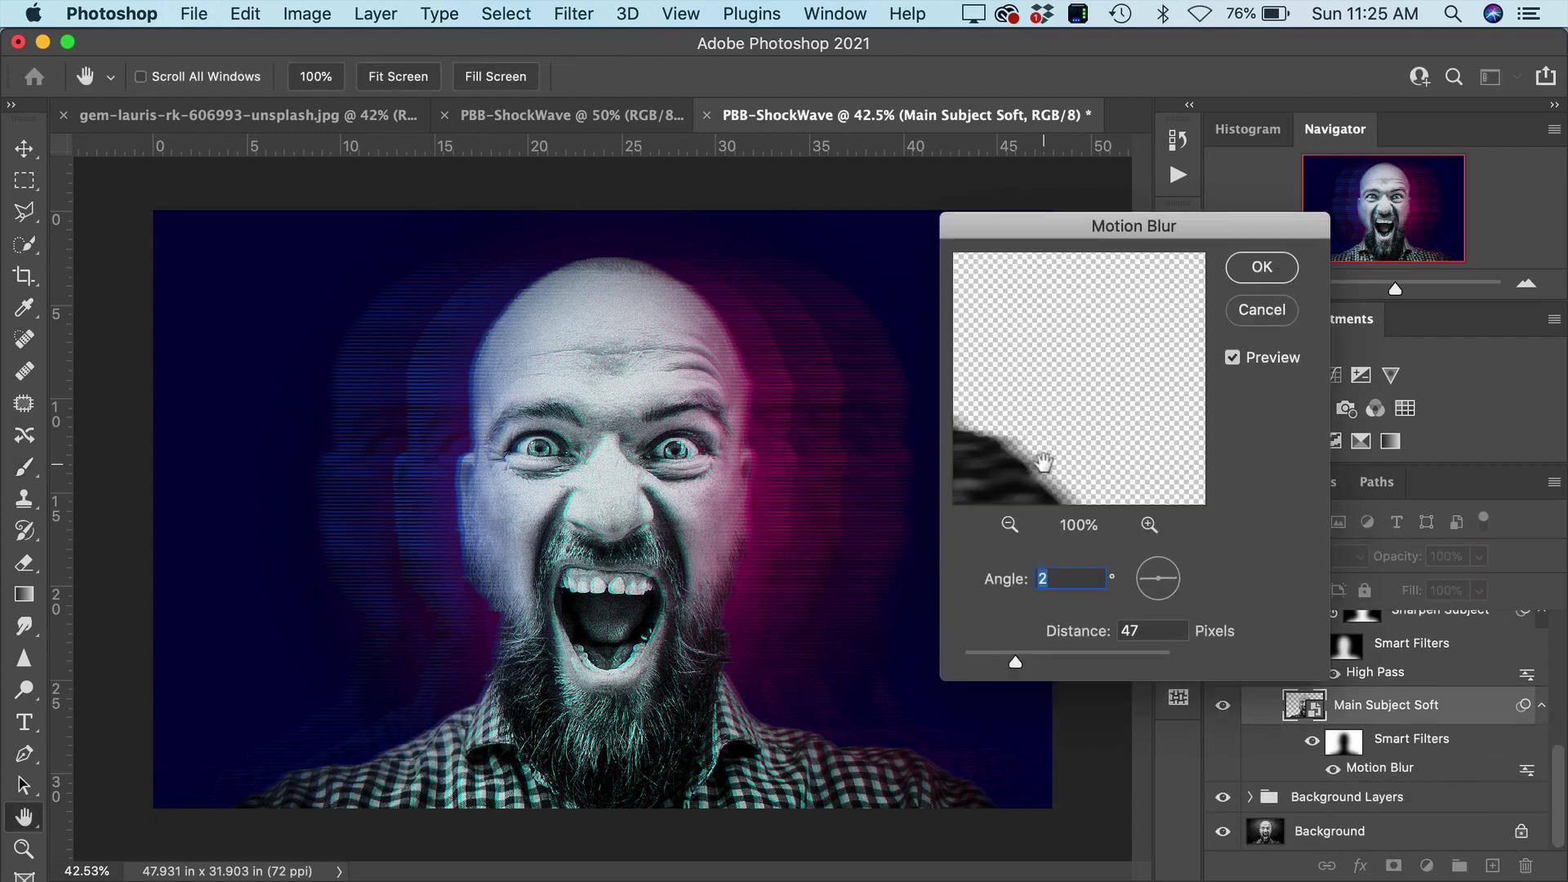
{"action": "left_click_drag", "start_coordinate": [1043, 457], "coordinate": [1068, 350]}
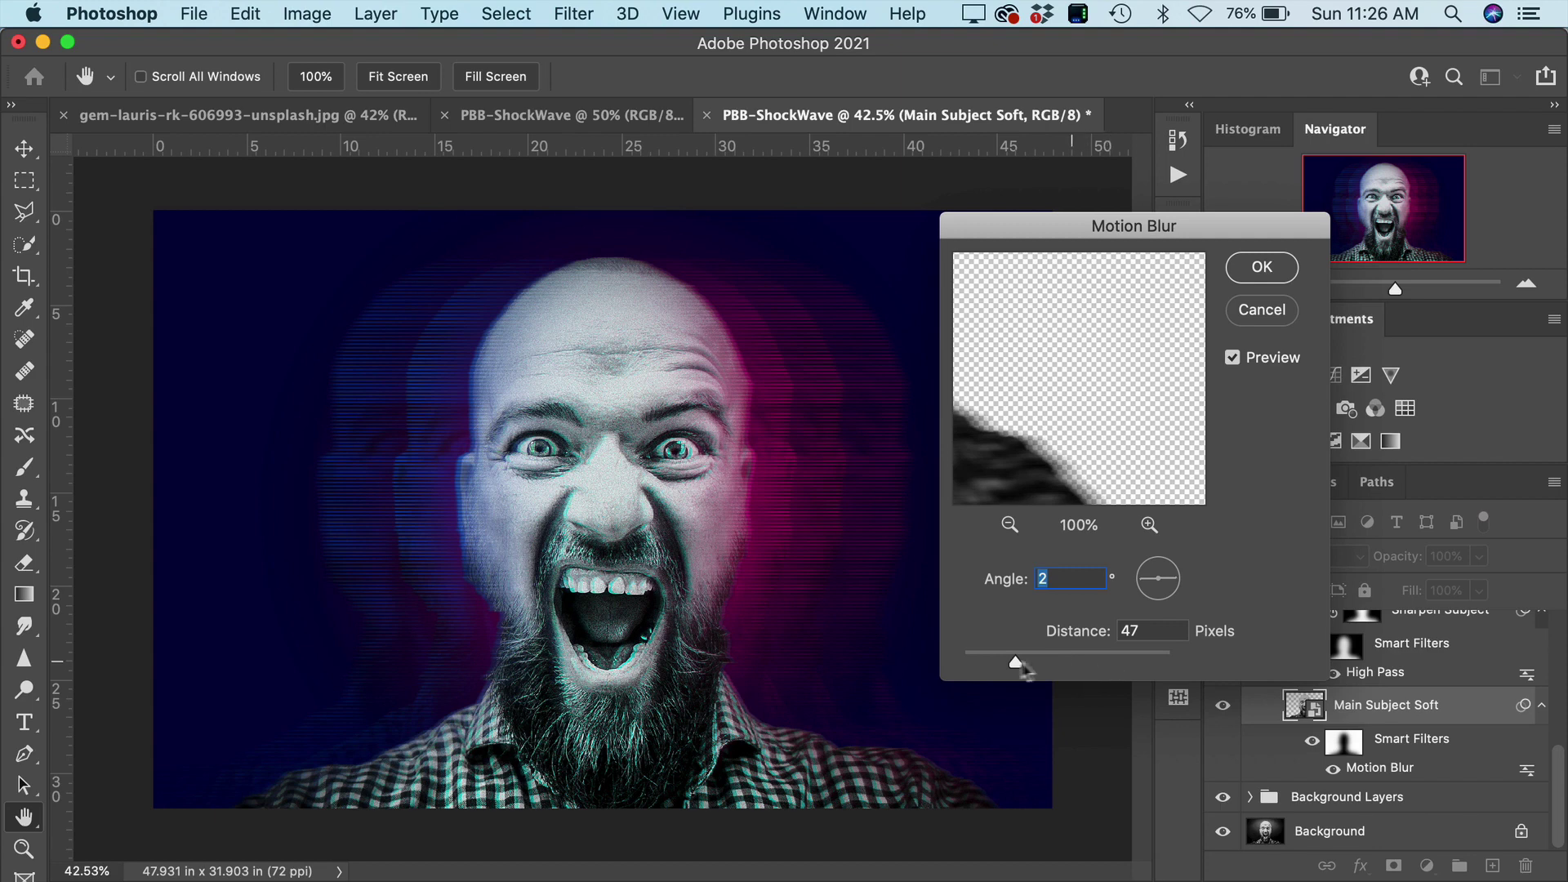
{"action": "left_click_drag", "start_coordinate": [1017, 661], "coordinate": [1120, 660]}
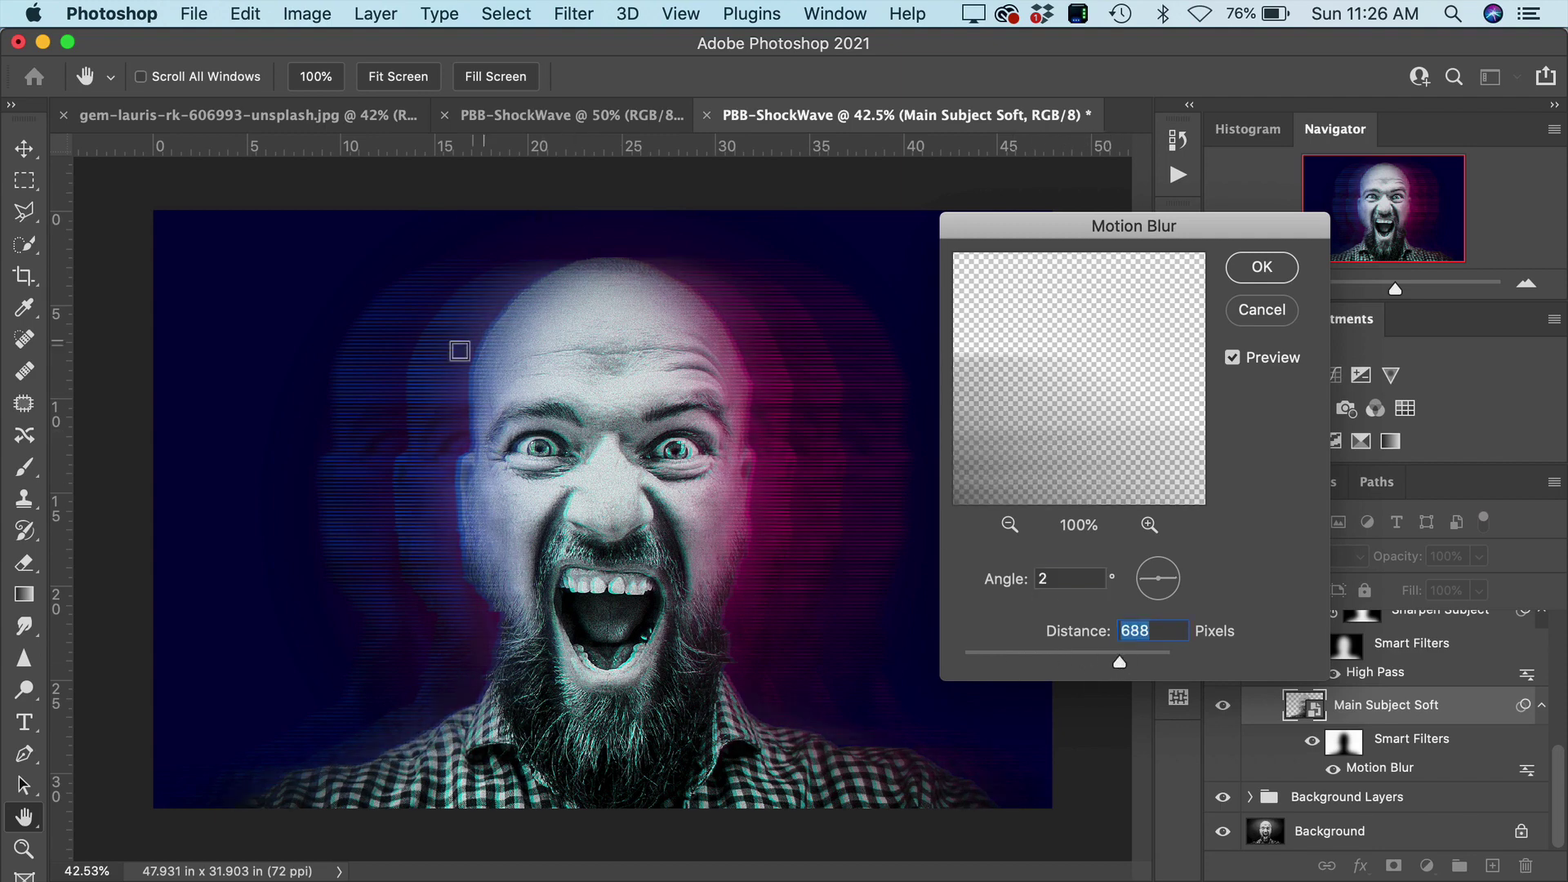
{"action": "left_click", "coordinate": [990, 658]}
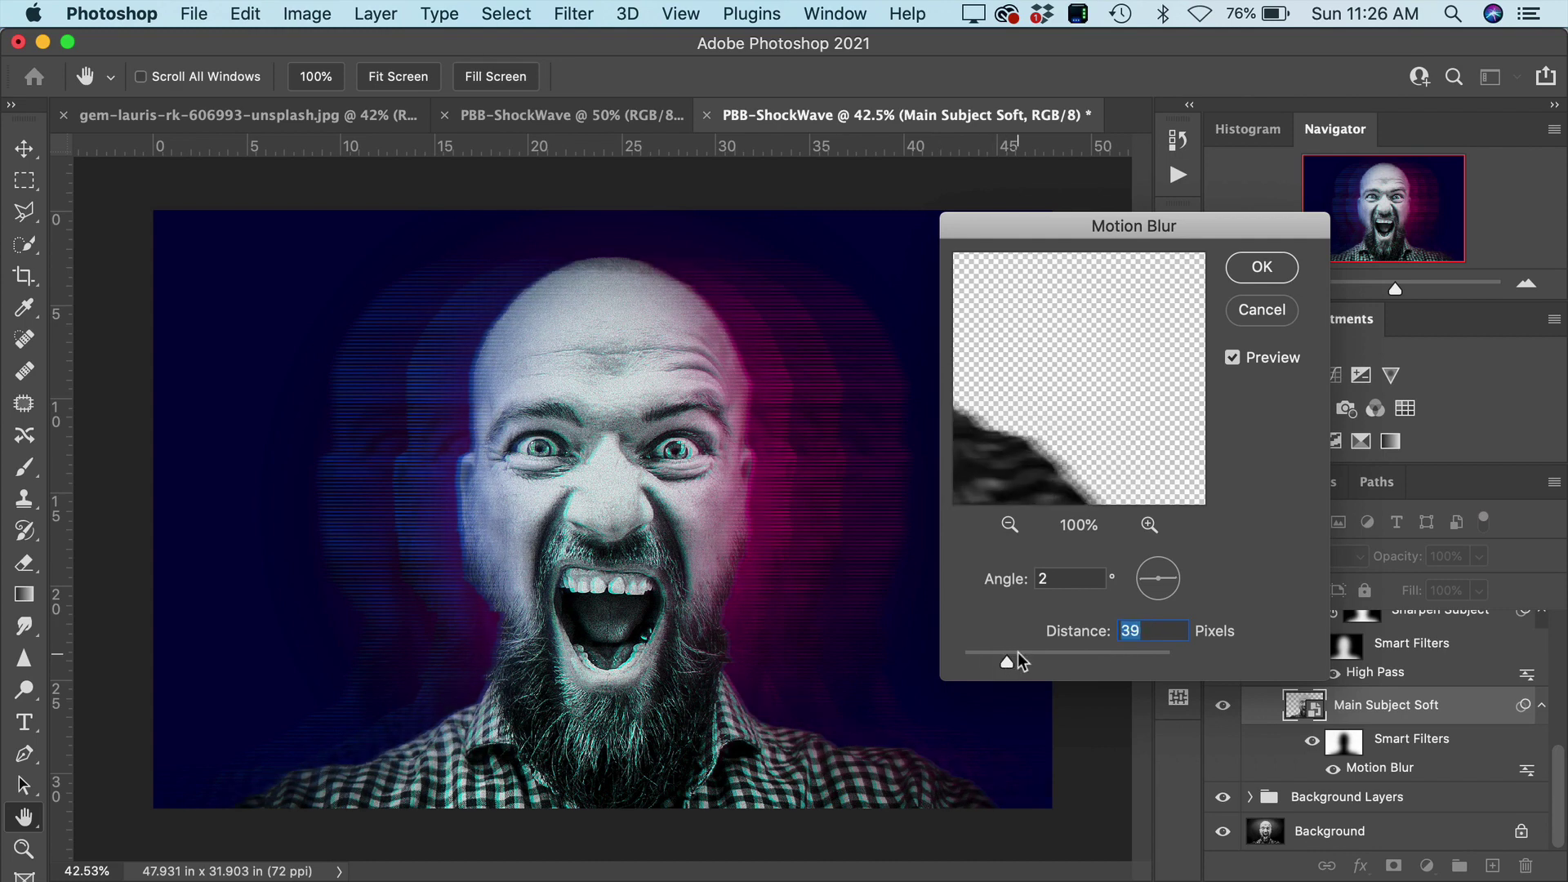
{"action": "left_click", "coordinate": [1262, 268]}
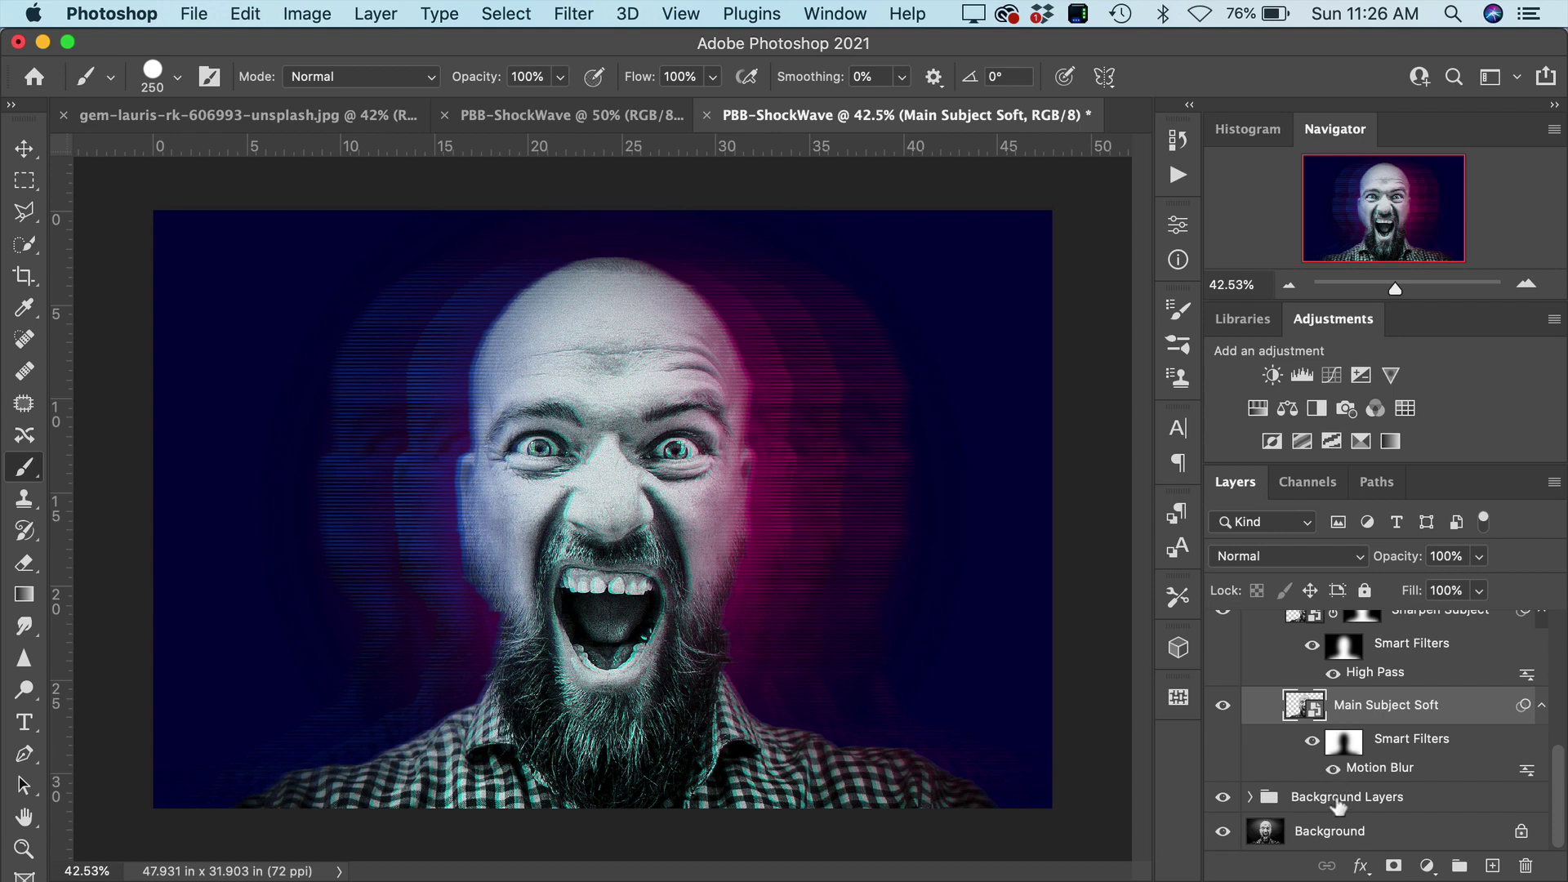
Expand the Background Layers group and compare the portrait with the ShockWave Layers group hidden and shown.
{"action": "left_click", "coordinate": [1250, 797]}
{"action": "scroll", "coordinate": [1323, 775], "scroll_direction": "down", "scroll_amount": 3}
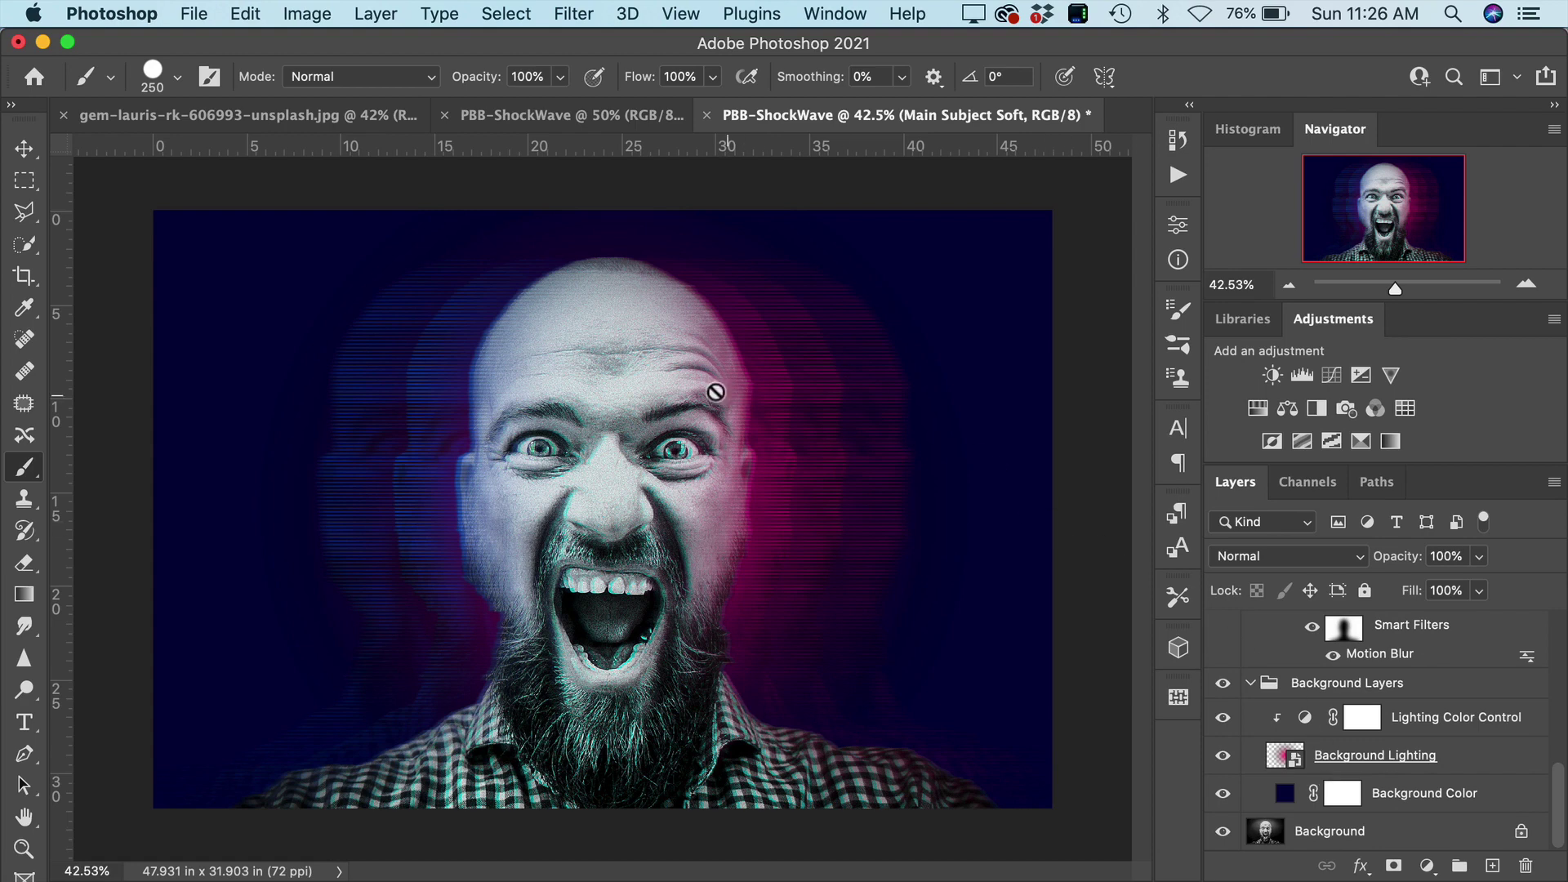
{"action": "scroll", "coordinate": [1323, 684], "scroll_direction": "up", "scroll_amount": 5}
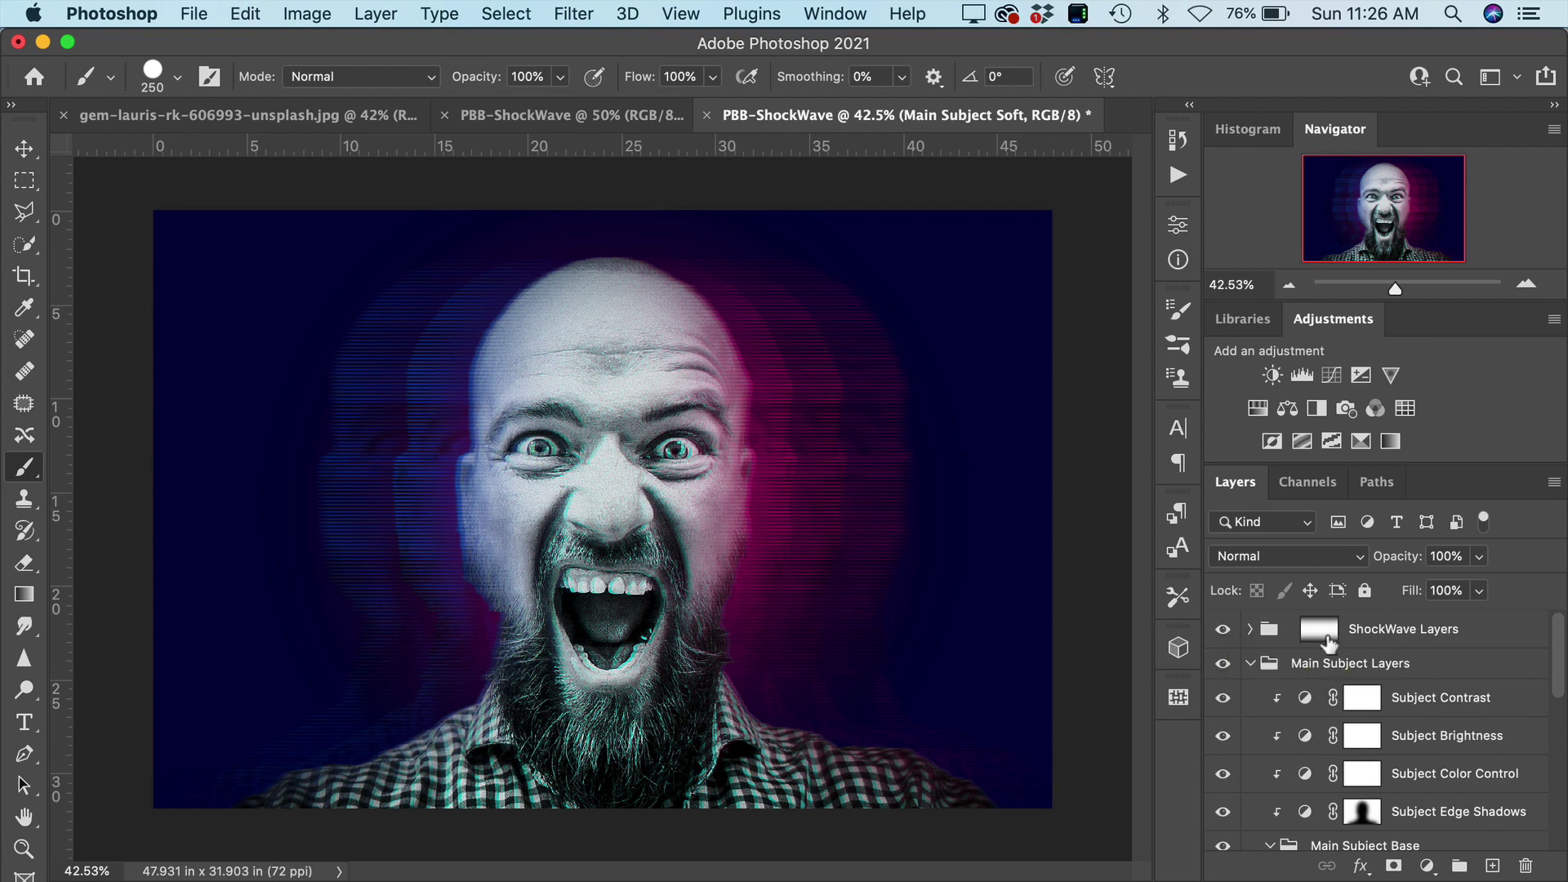
{"action": "left_click", "coordinate": [1223, 629]}
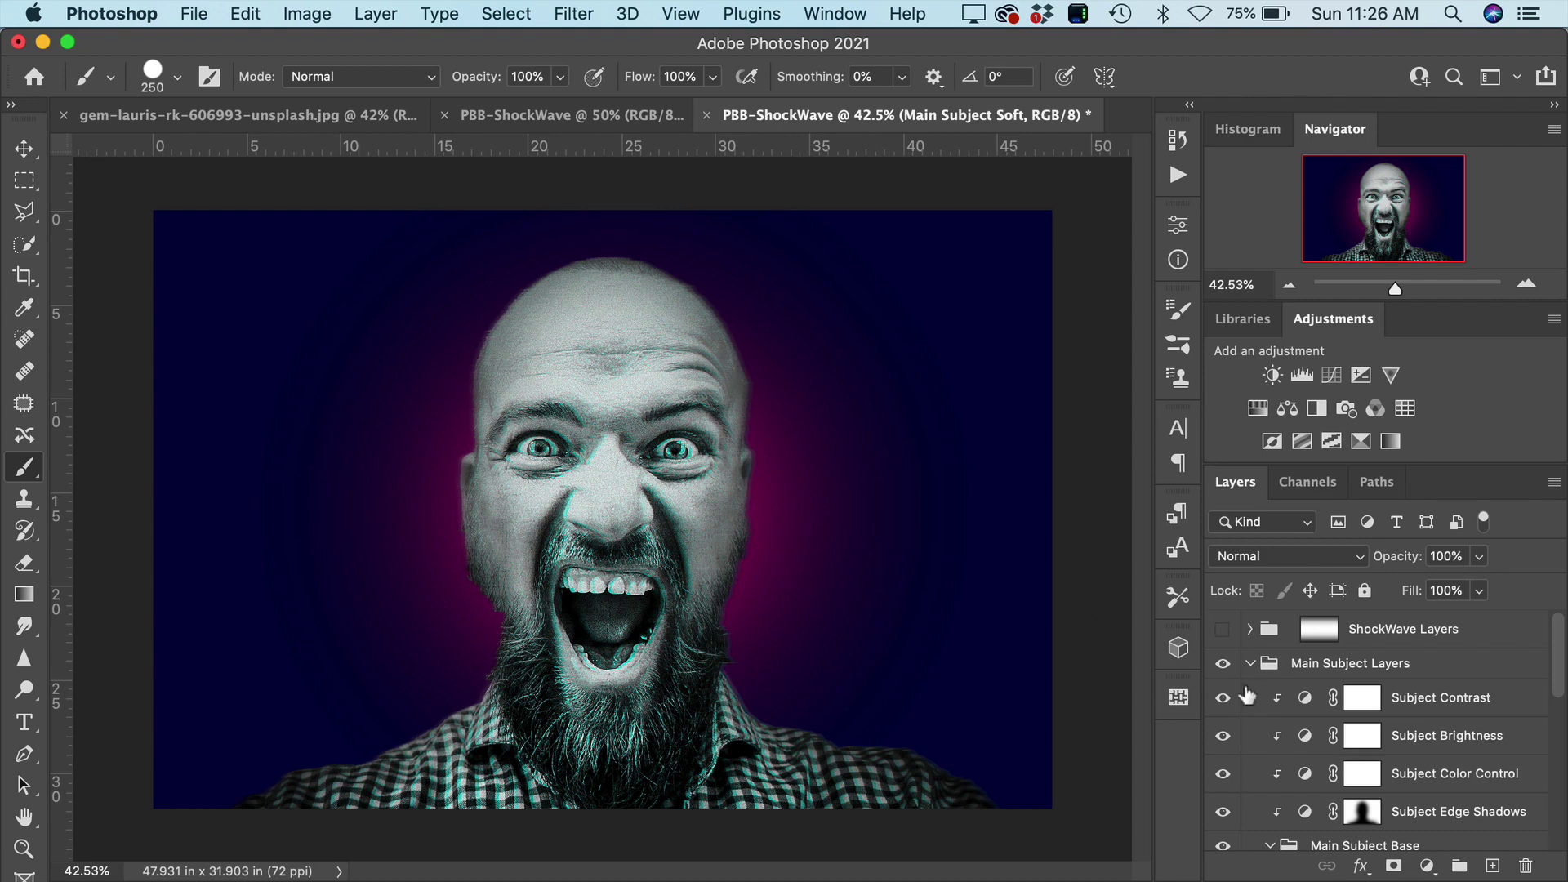
{"action": "scroll", "coordinate": [1325, 729], "scroll_direction": "down", "scroll_amount": 3}
{"action": "scroll", "coordinate": [1325, 727], "scroll_direction": "down", "scroll_amount": 3}
{"action": "scroll", "coordinate": [1327, 729], "scroll_direction": "up", "scroll_amount": 6}
{"action": "left_click", "coordinate": [1223, 629]}
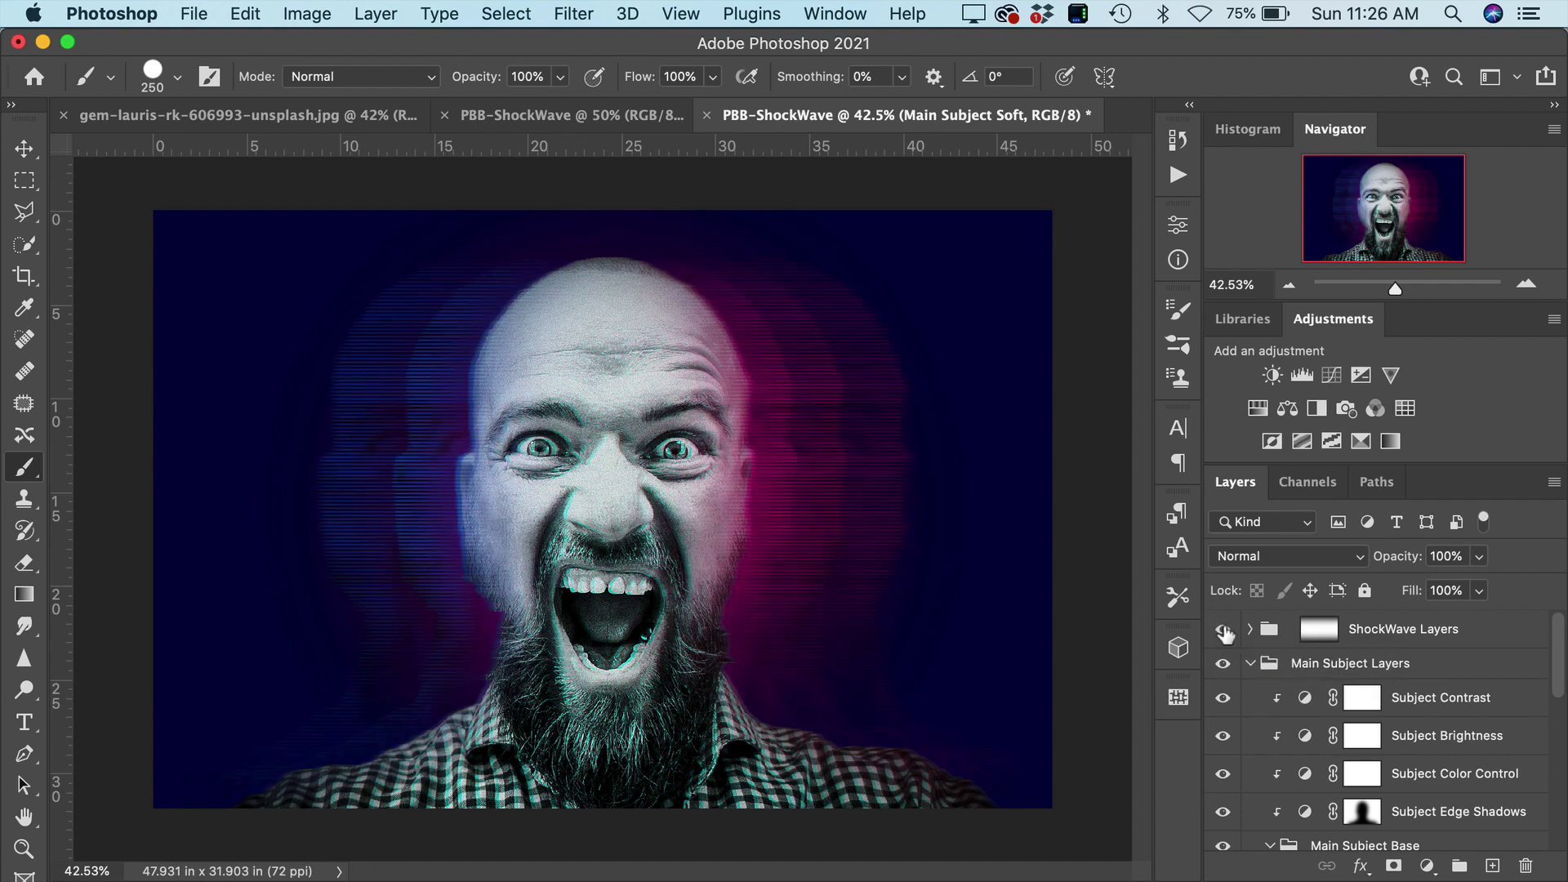
Recolor the background glow by setting the Lighting Color Control layer to hue +68, saturation -1 and lightness -26.
{"action": "scroll", "coordinate": [1310, 734], "scroll_direction": "down", "scroll_amount": 10}
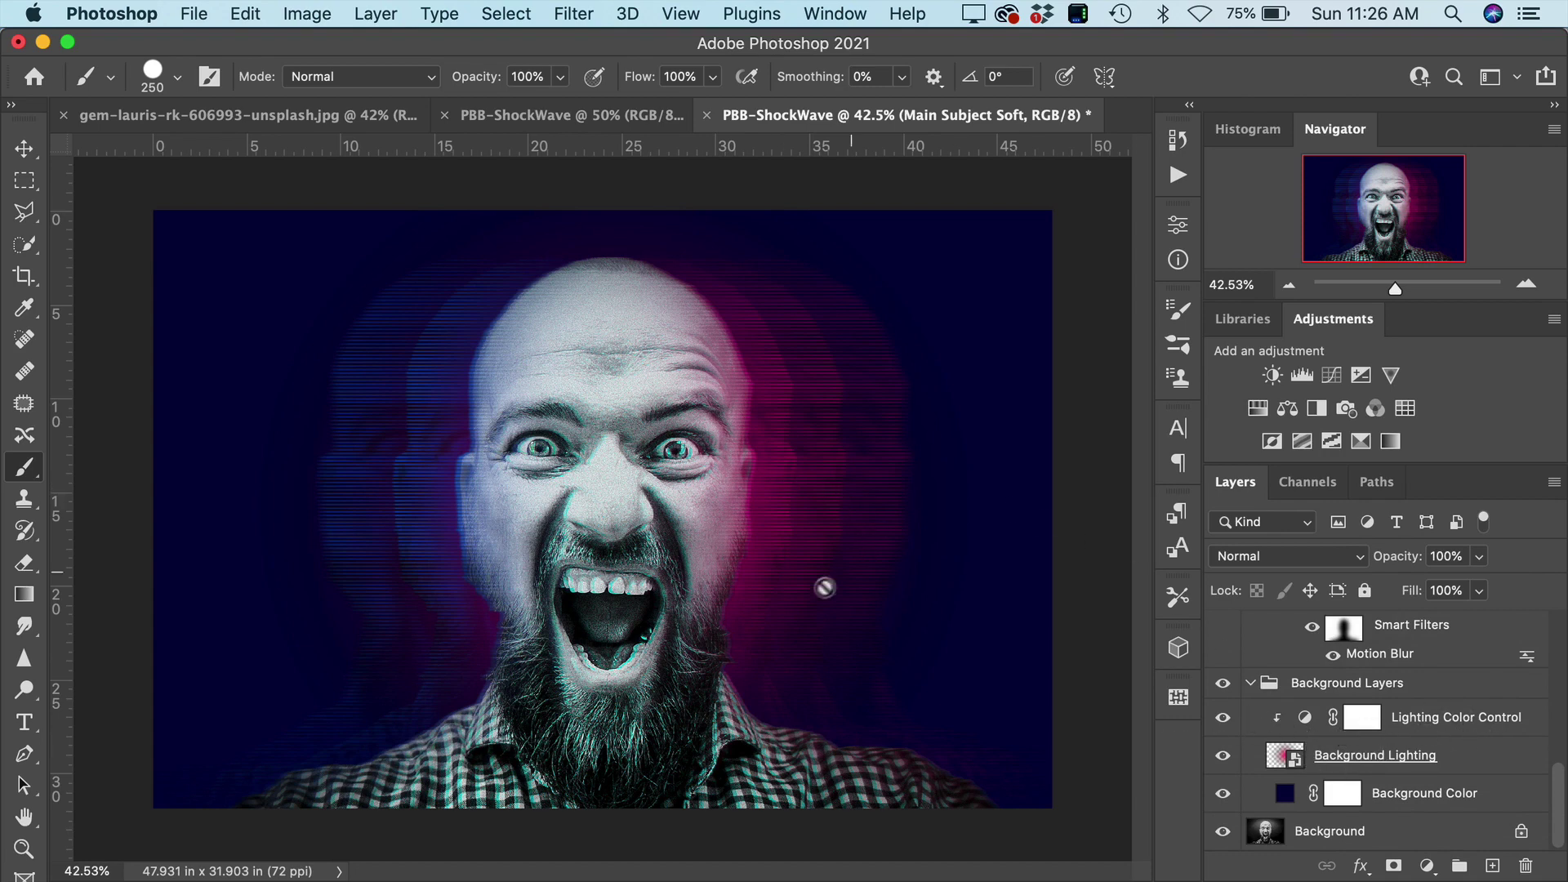
{"action": "double_click", "coordinate": [1305, 718]}
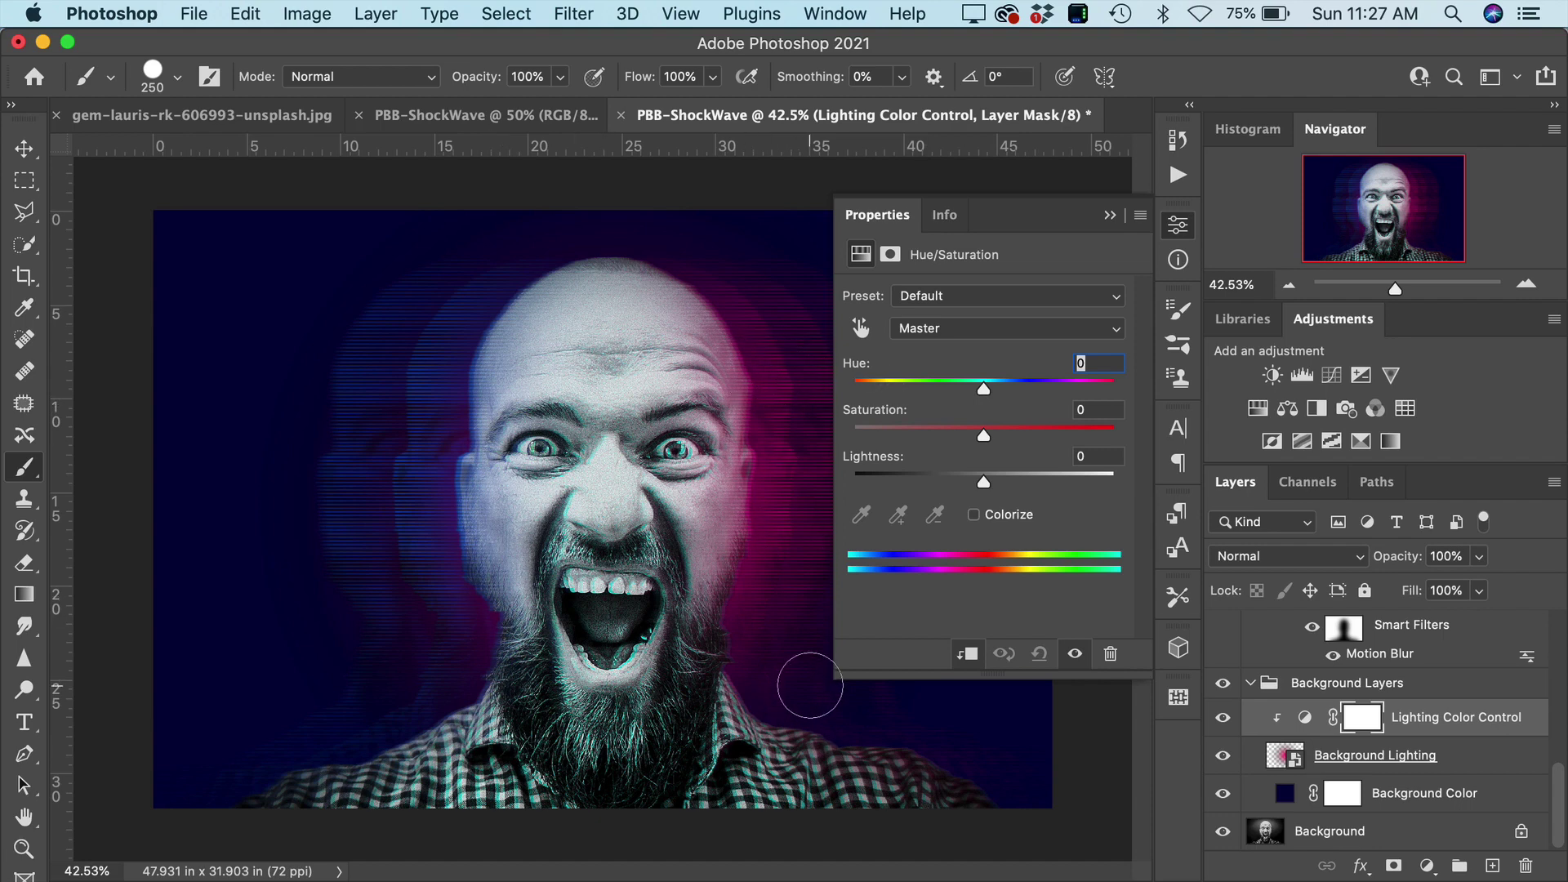
{"action": "left_click_drag", "start_coordinate": [988, 388], "coordinate": [903, 396]}
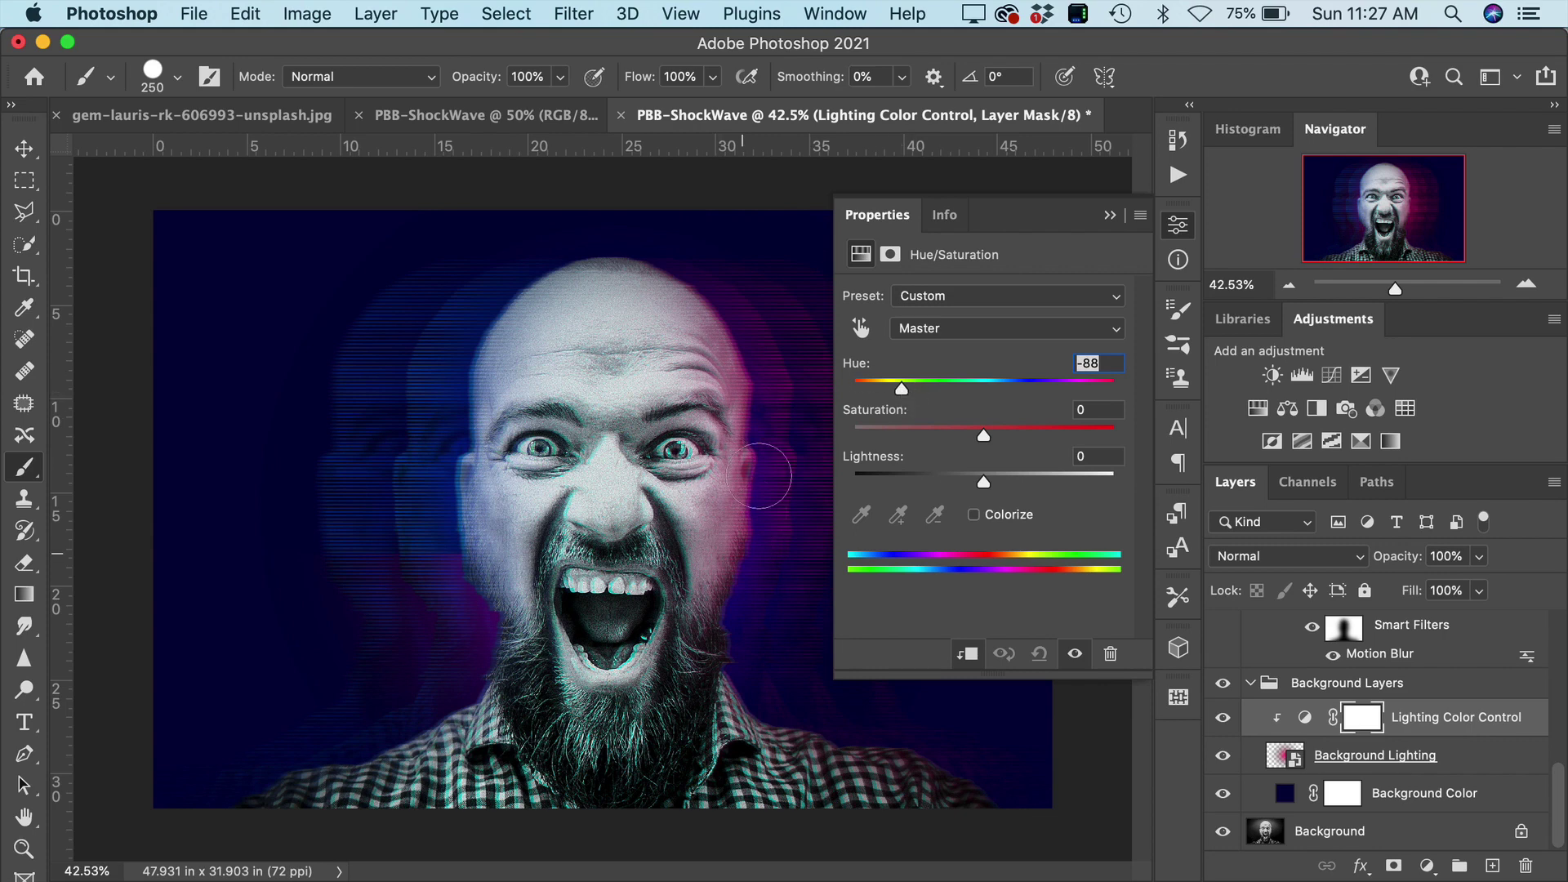
{"action": "left_click_drag", "start_coordinate": [899, 390], "coordinate": [1090, 391]}
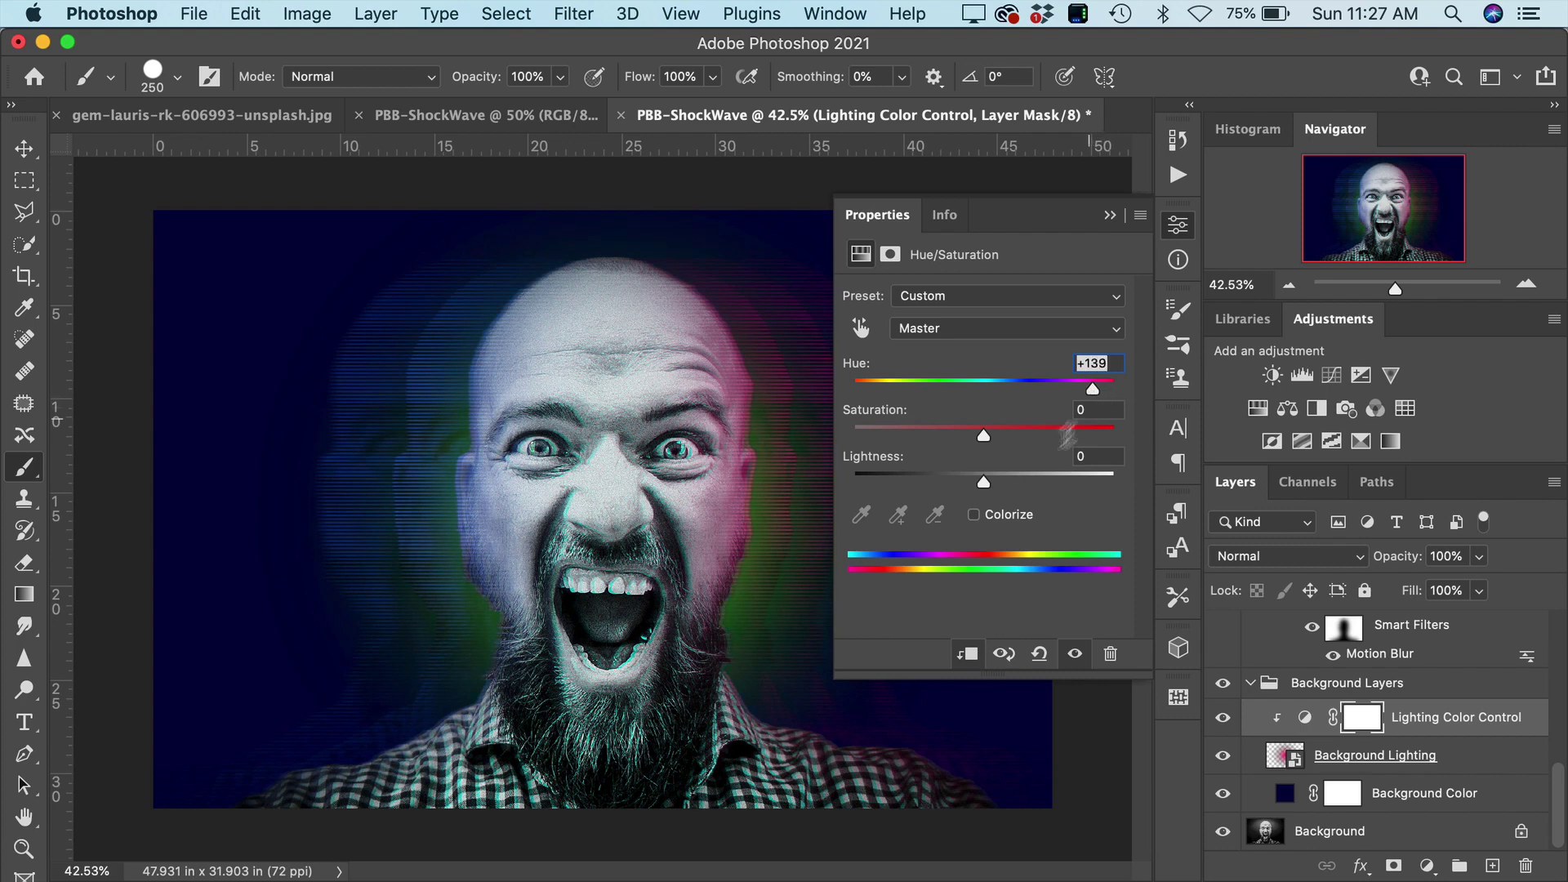
{"action": "left_click_drag", "start_coordinate": [985, 441], "coordinate": [1040, 481]}
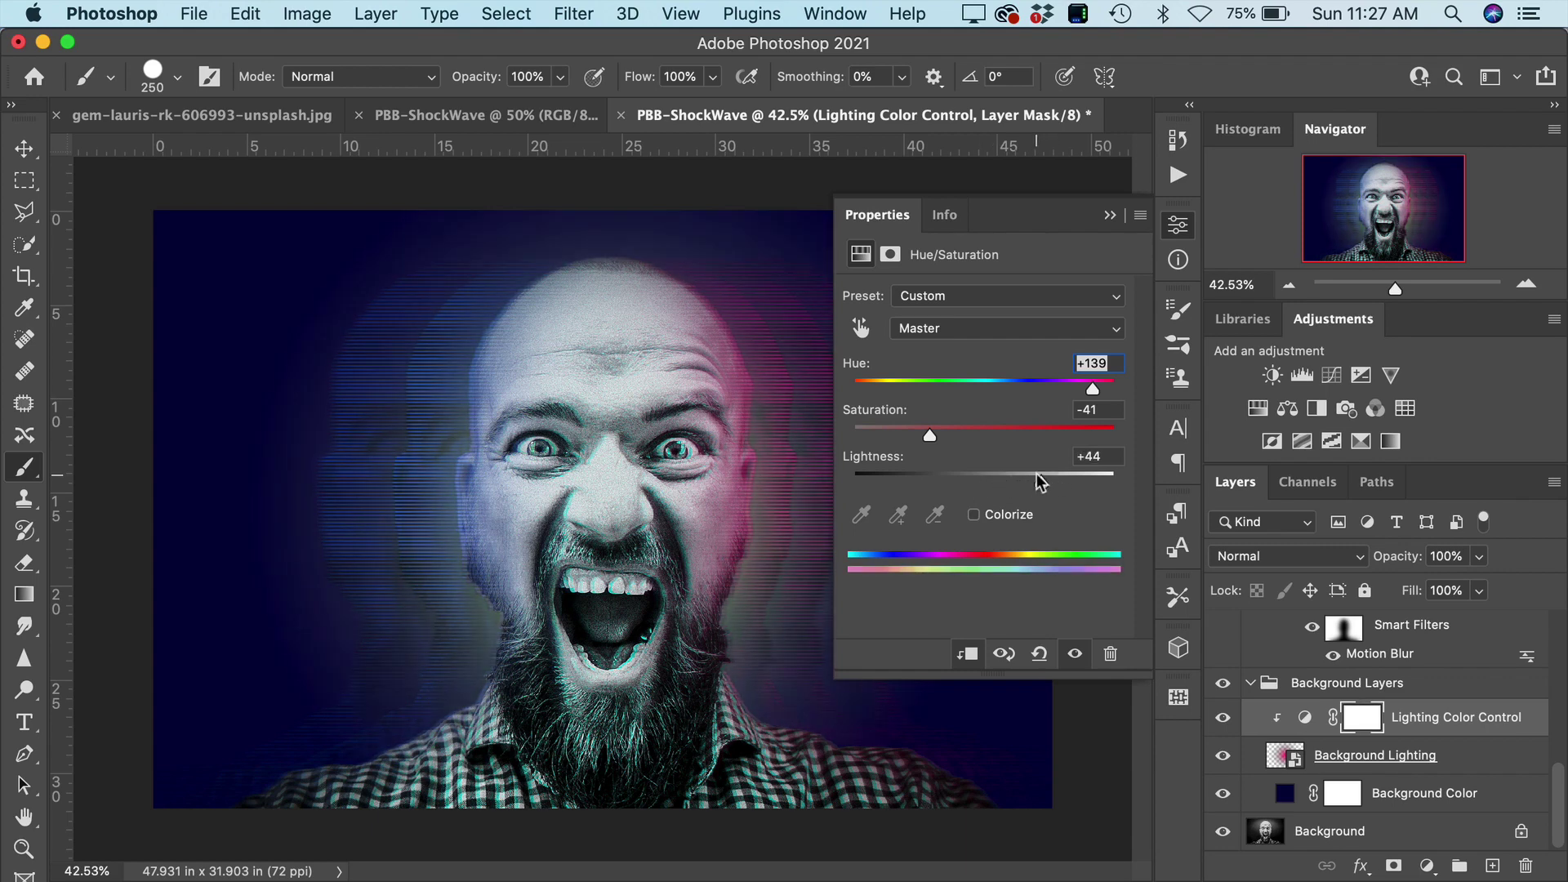
{"action": "left_click", "coordinate": [975, 437]}
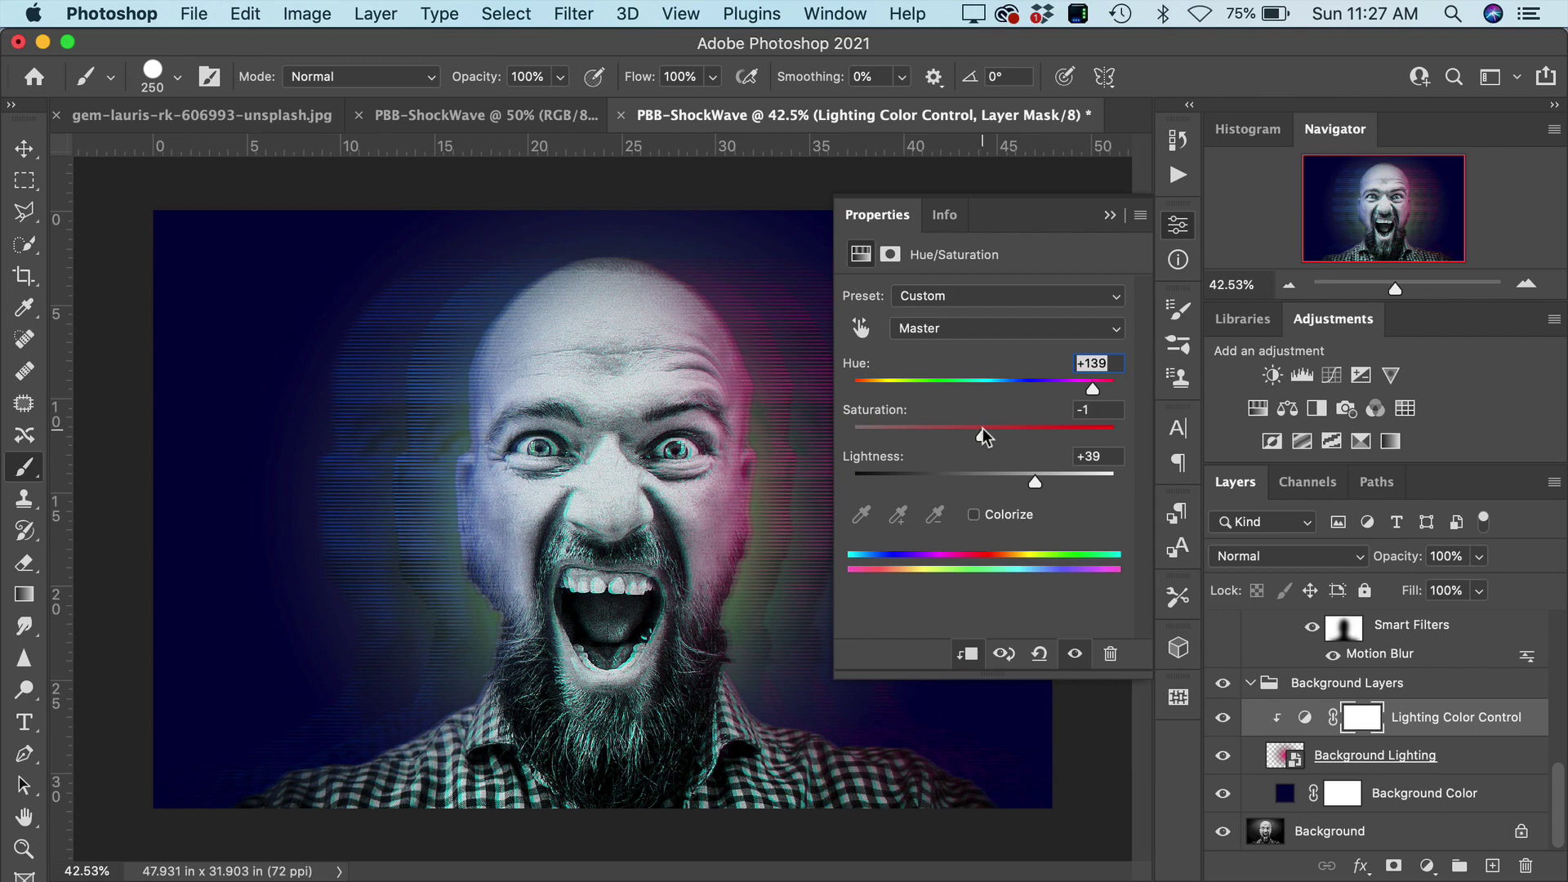
{"action": "left_click_drag", "start_coordinate": [1037, 480], "coordinate": [928, 483]}
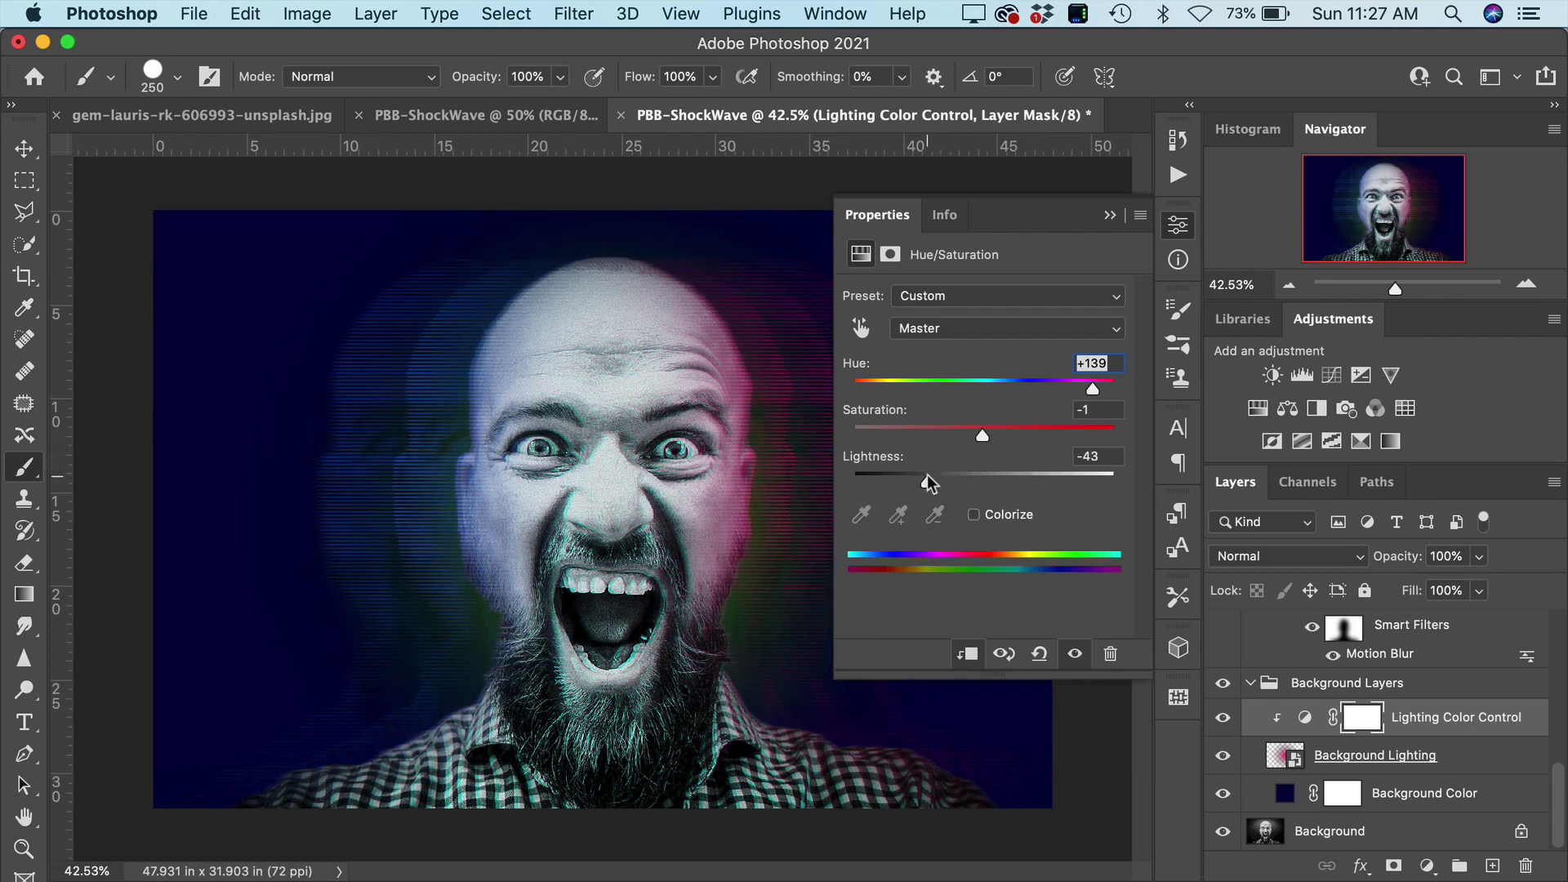
{"action": "left_click", "coordinate": [943, 483]}
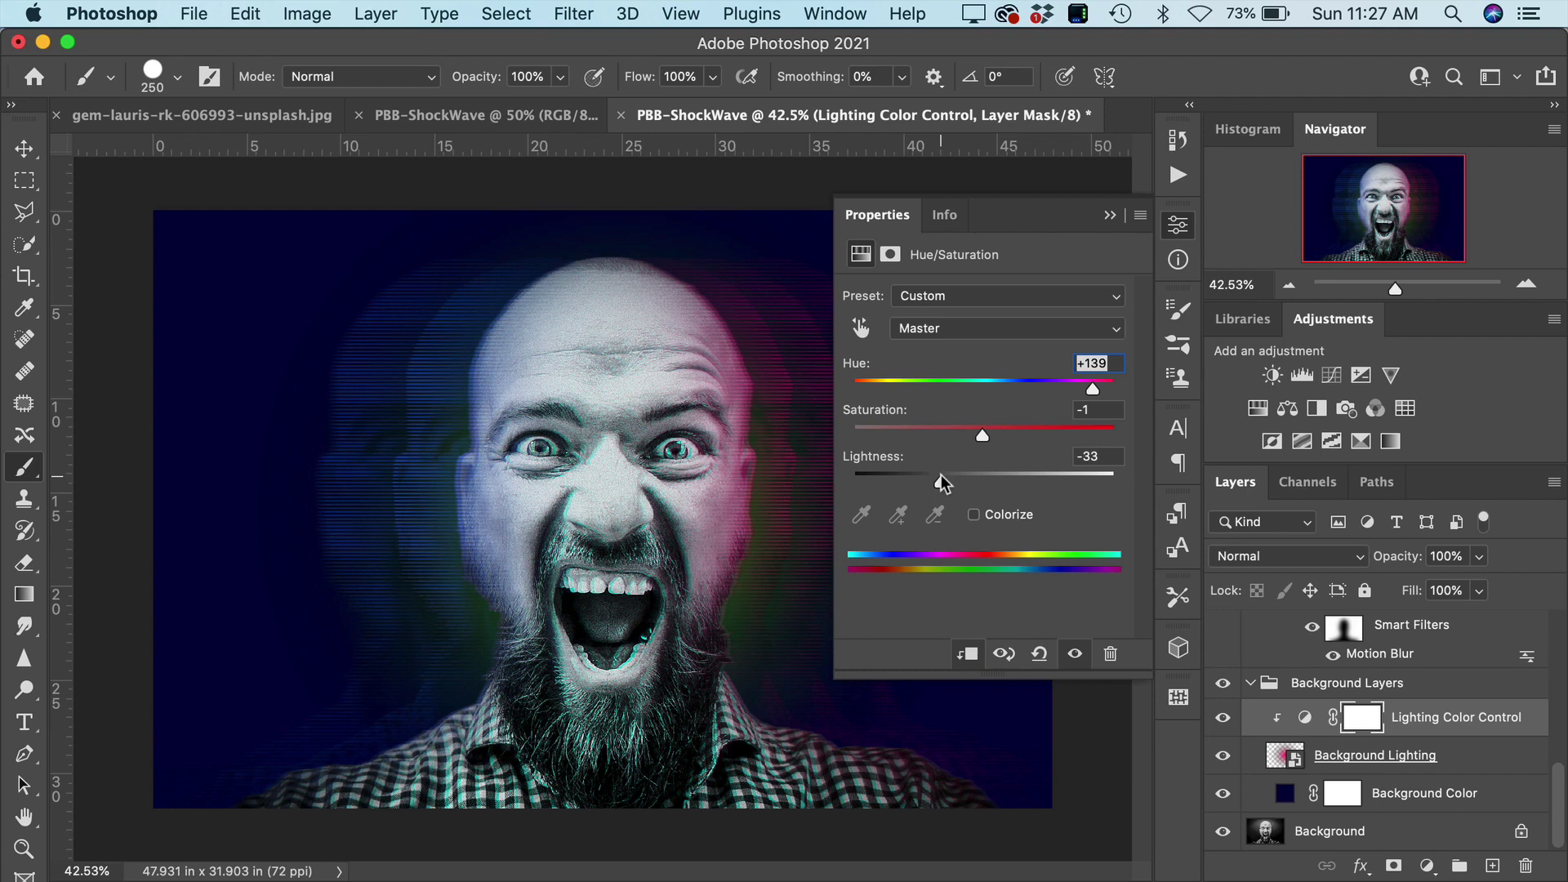
{"action": "left_click_drag", "start_coordinate": [946, 482], "coordinate": [949, 482]}
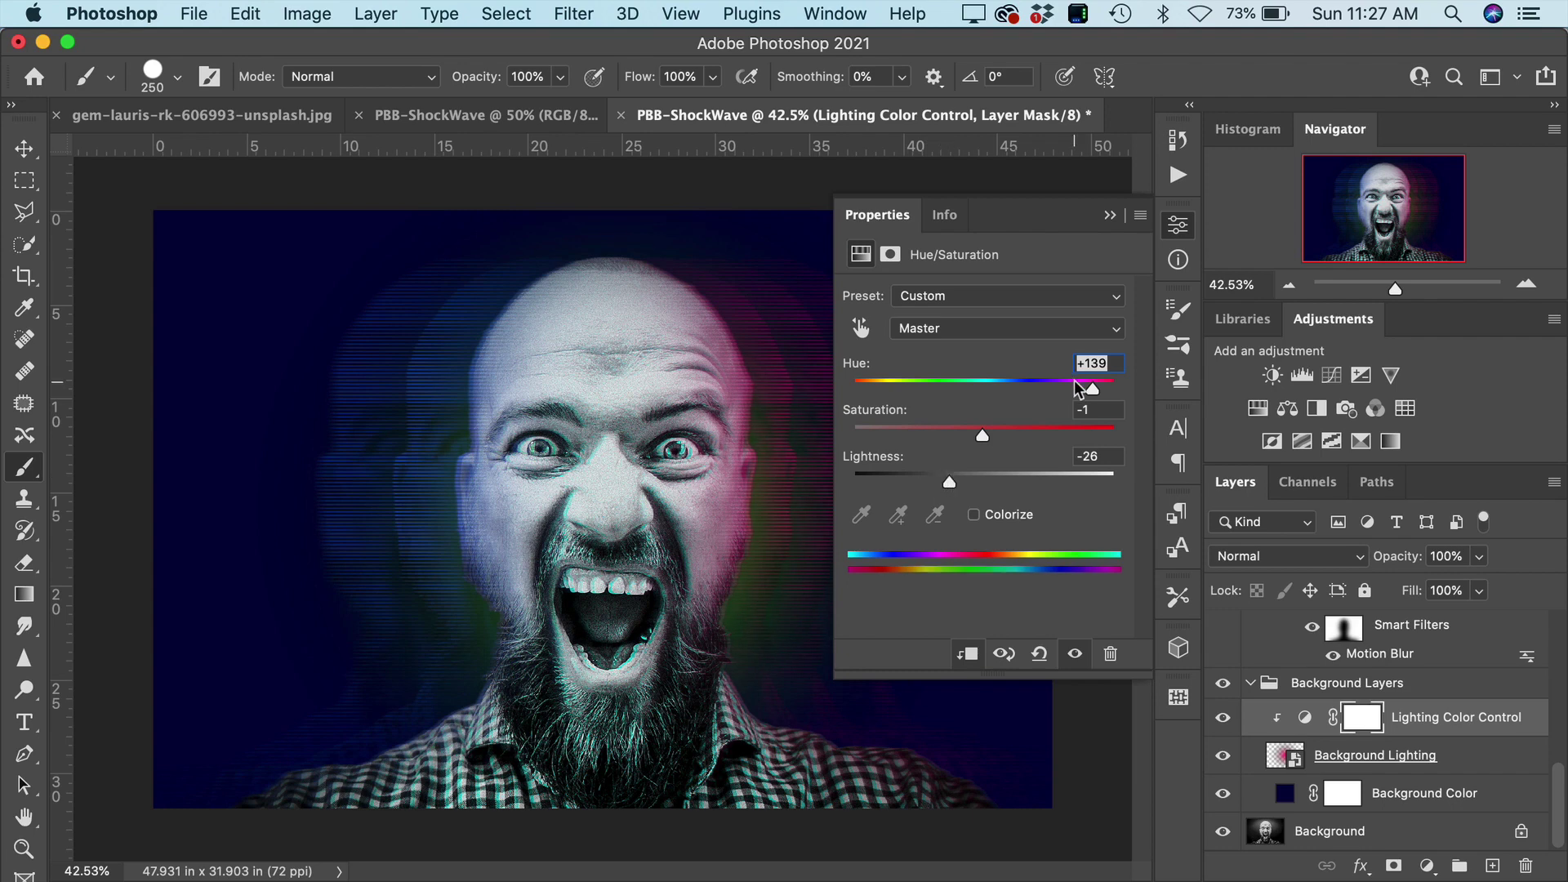
{"action": "left_click_drag", "start_coordinate": [1092, 387], "coordinate": [1057, 391]}
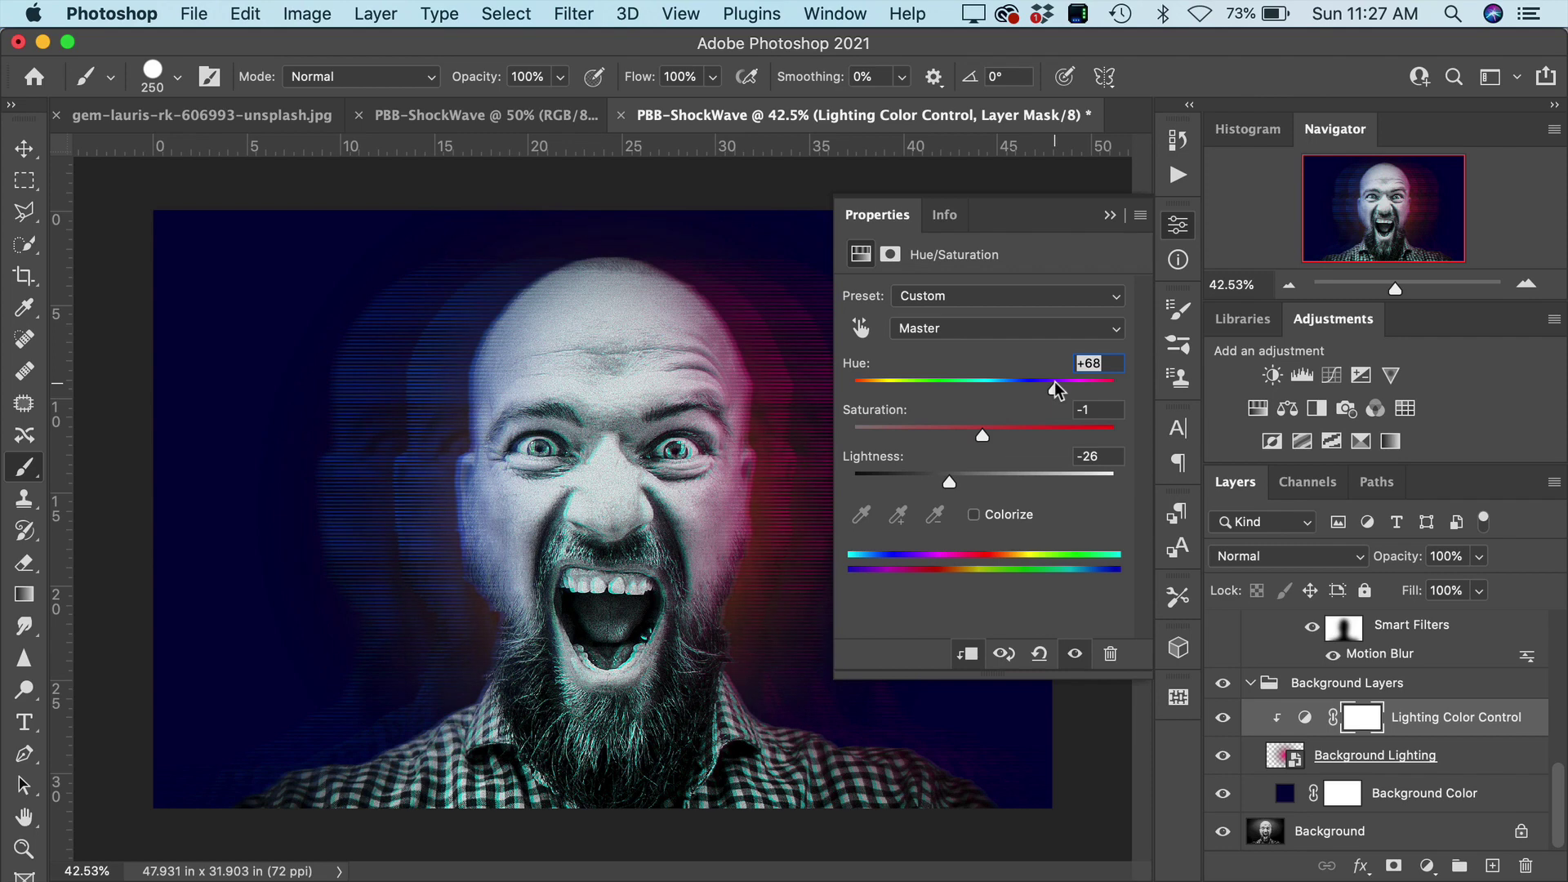
{"action": "left_click", "coordinate": [1110, 215]}
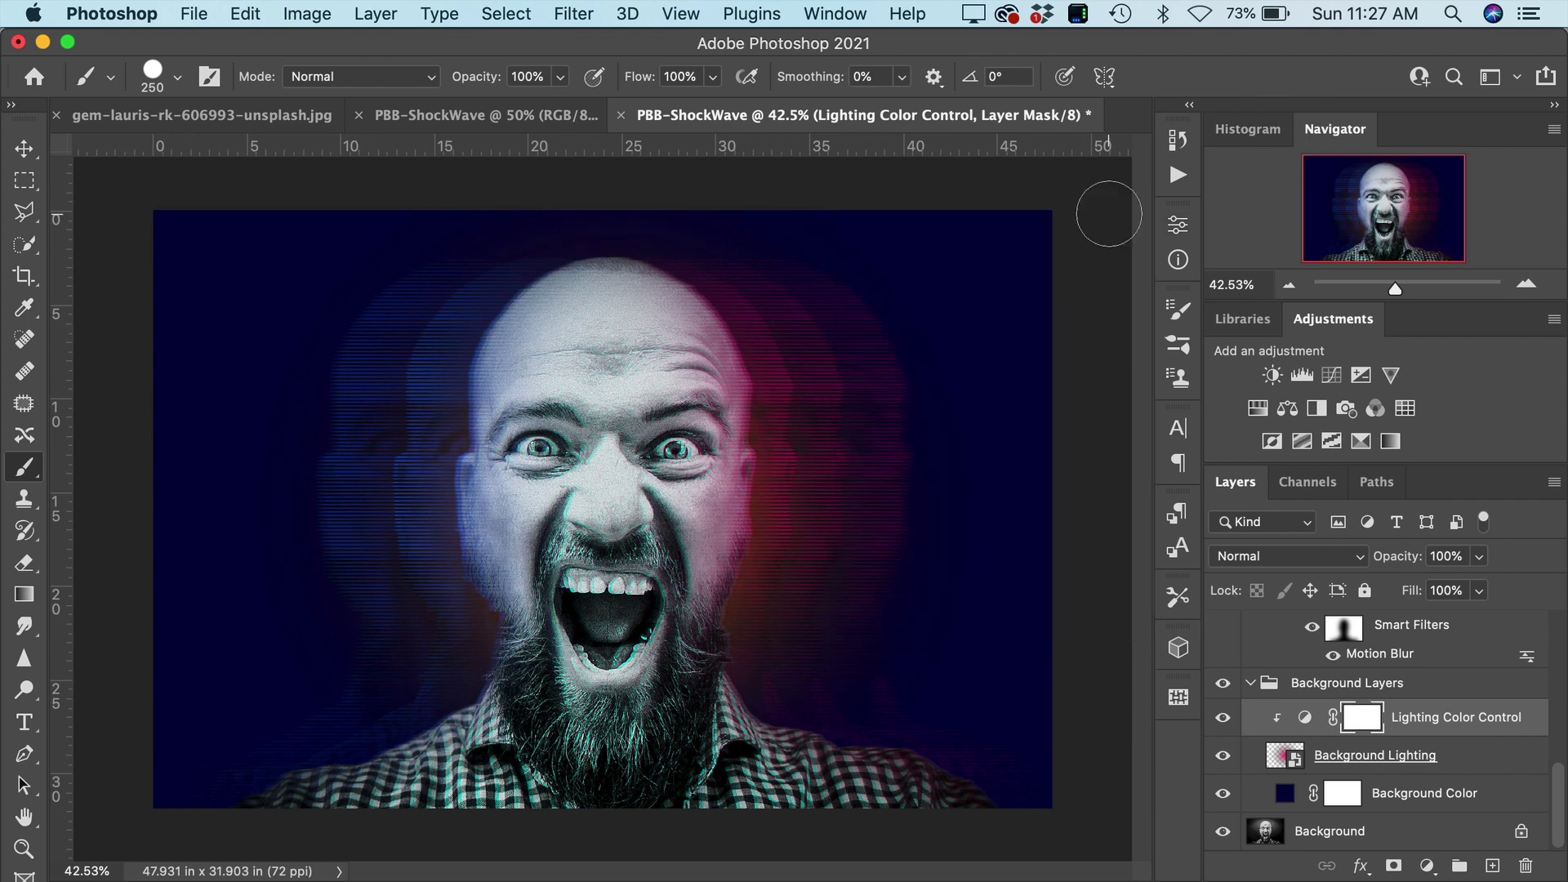
Set the Background Lighting layer's opacity to 75%.
{"action": "left_click", "coordinate": [1289, 759]}
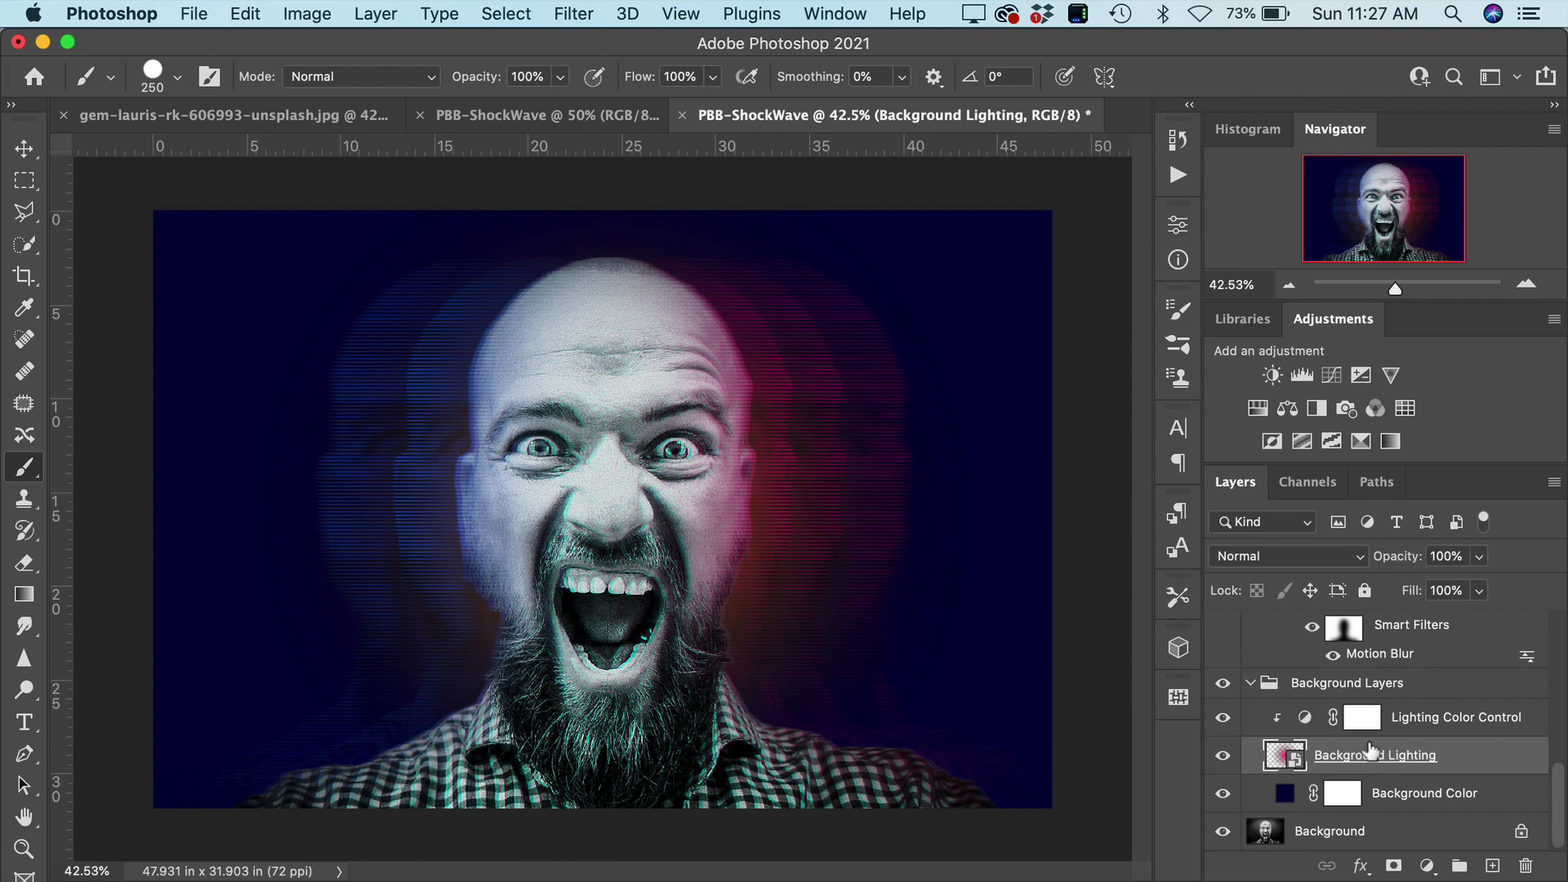
{"action": "left_click", "coordinate": [1380, 557]}
{"action": "mouse_move", "coordinate": [1380, 557]}
{"action": "left_mouse_down"}
{"action": "mouse_move", "coordinate": [1355, 559]}
{"action": "mouse_move", "coordinate": [1421, 557]}
{"action": "mouse_move", "coordinate": [1361, 558]}
{"action": "mouse_move", "coordinate": [1383, 554]}
{"action": "left_mouse_up"}
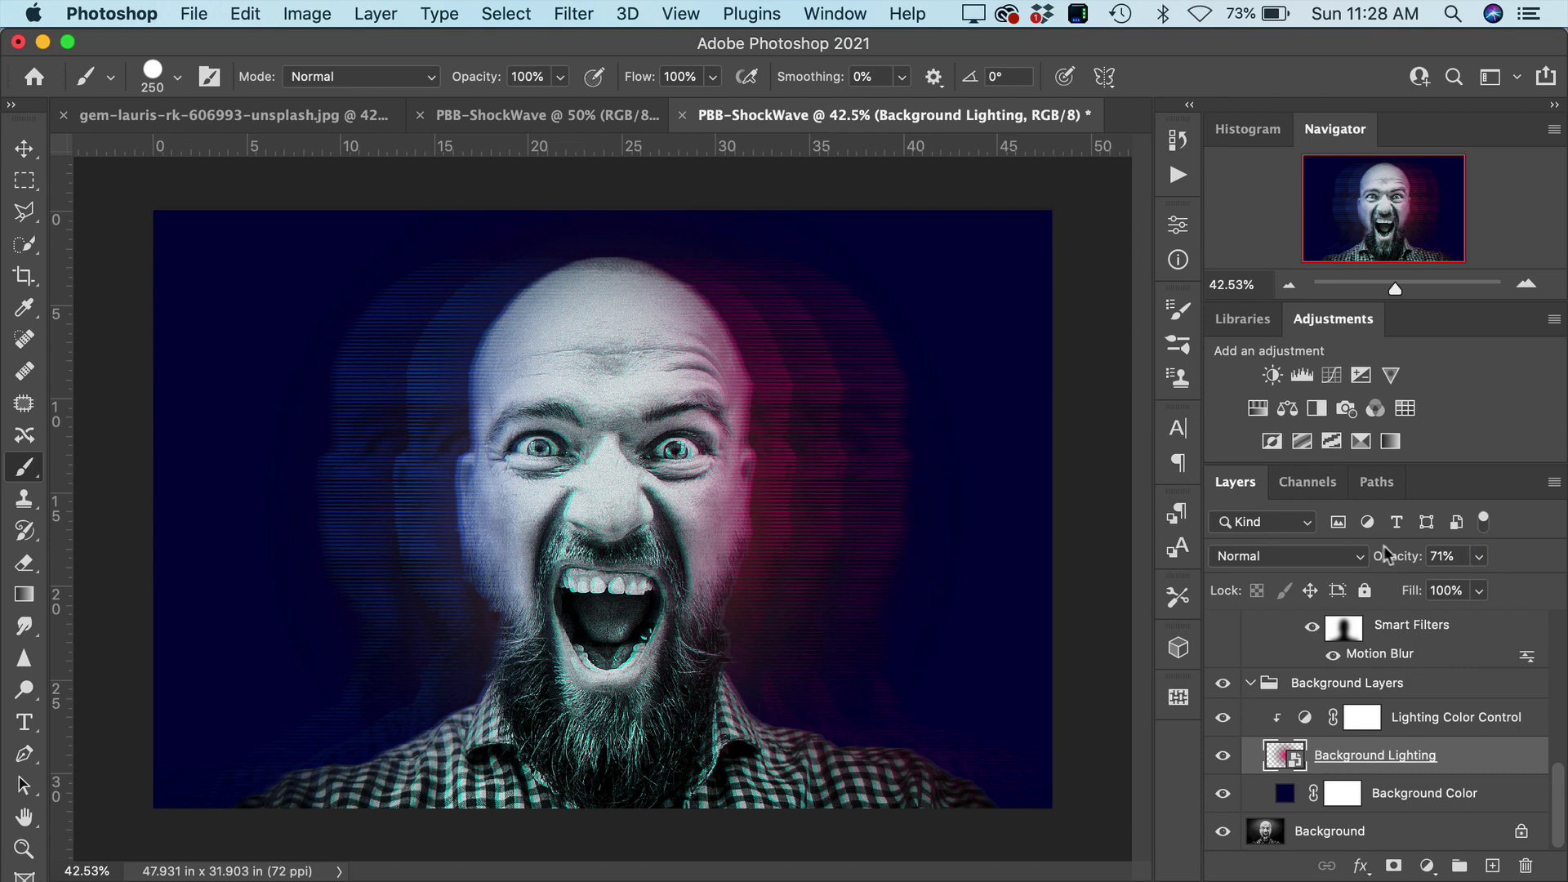
{"action": "type", "text": "75"}
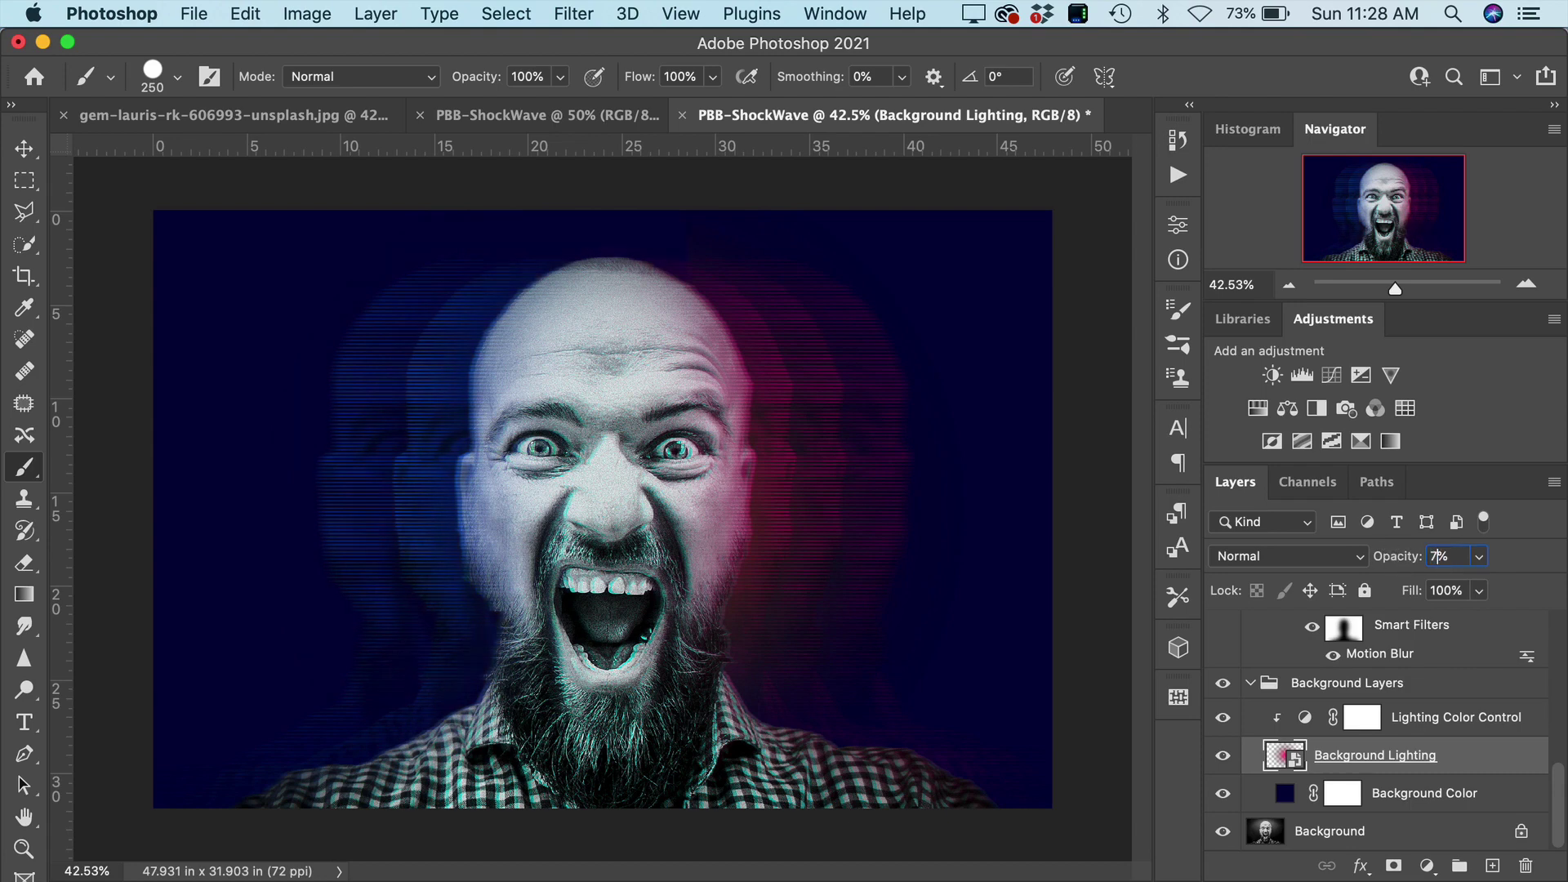
{"action": "key", "text": "Tab"}
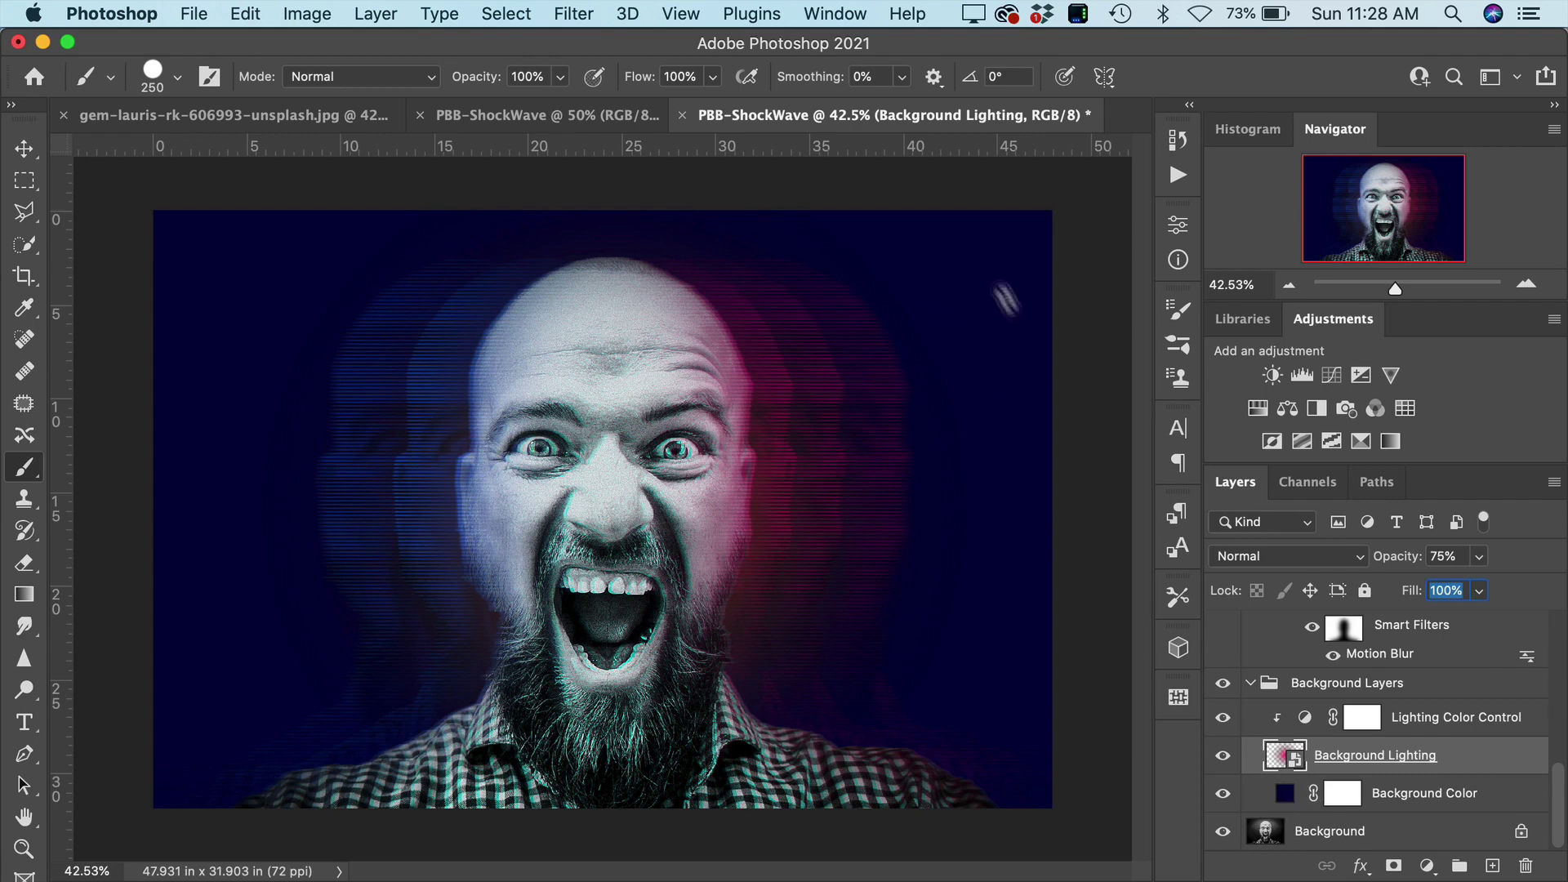
Open the Background Color layer's fill color for editing and try dark magenta #3a0037, dark red and dark green #152b02.
{"action": "double_click", "coordinate": [1283, 794]}
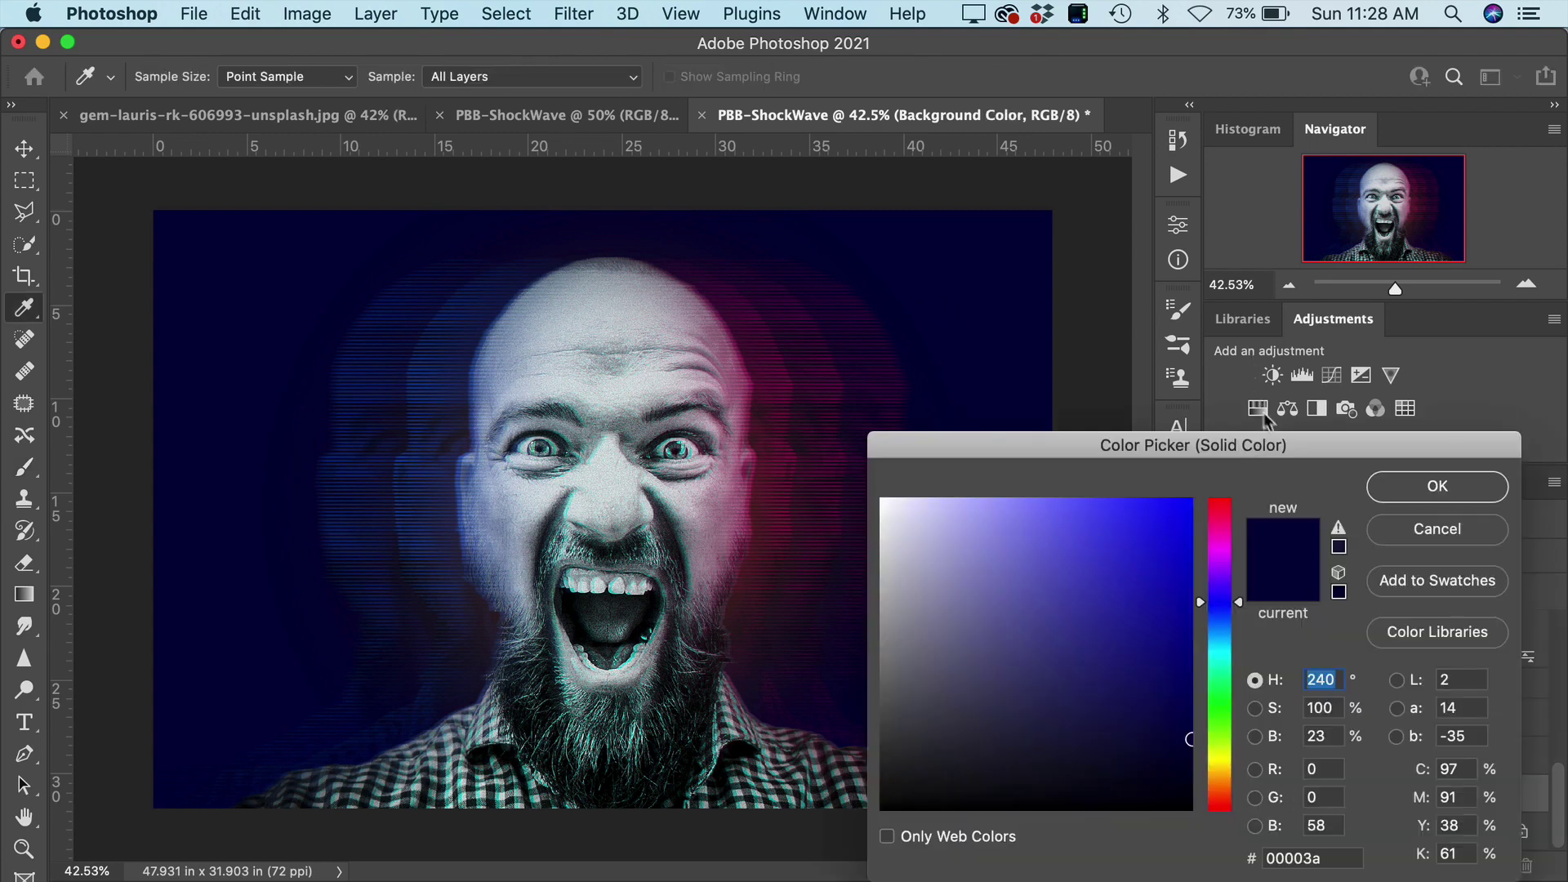
{"action": "left_click_drag", "start_coordinate": [1272, 444], "coordinate": [1273, 233]}
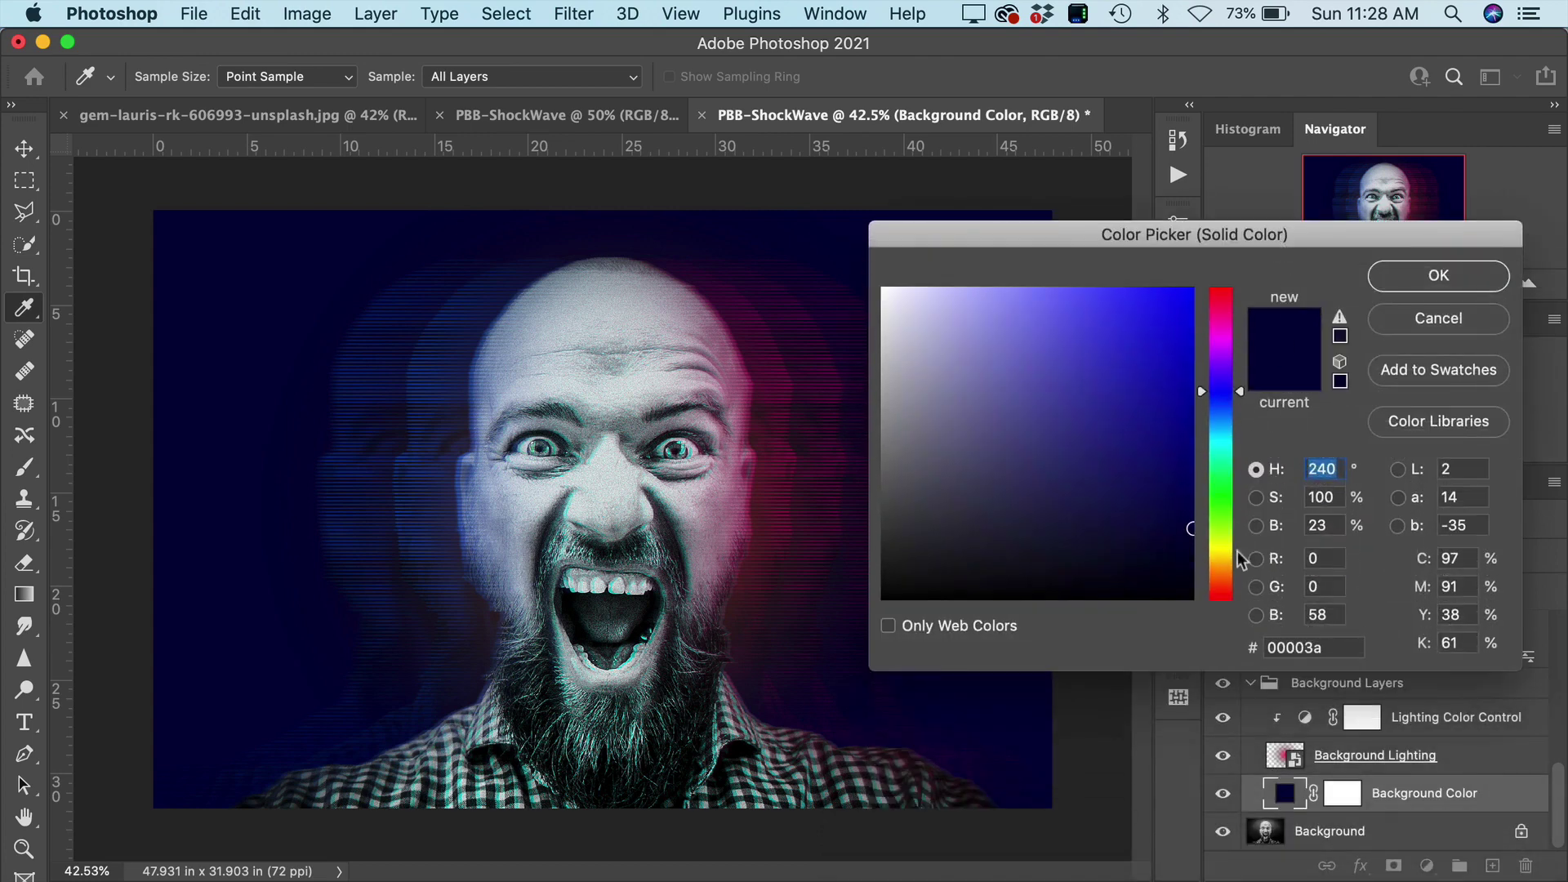
{"action": "left_click", "coordinate": [1227, 335]}
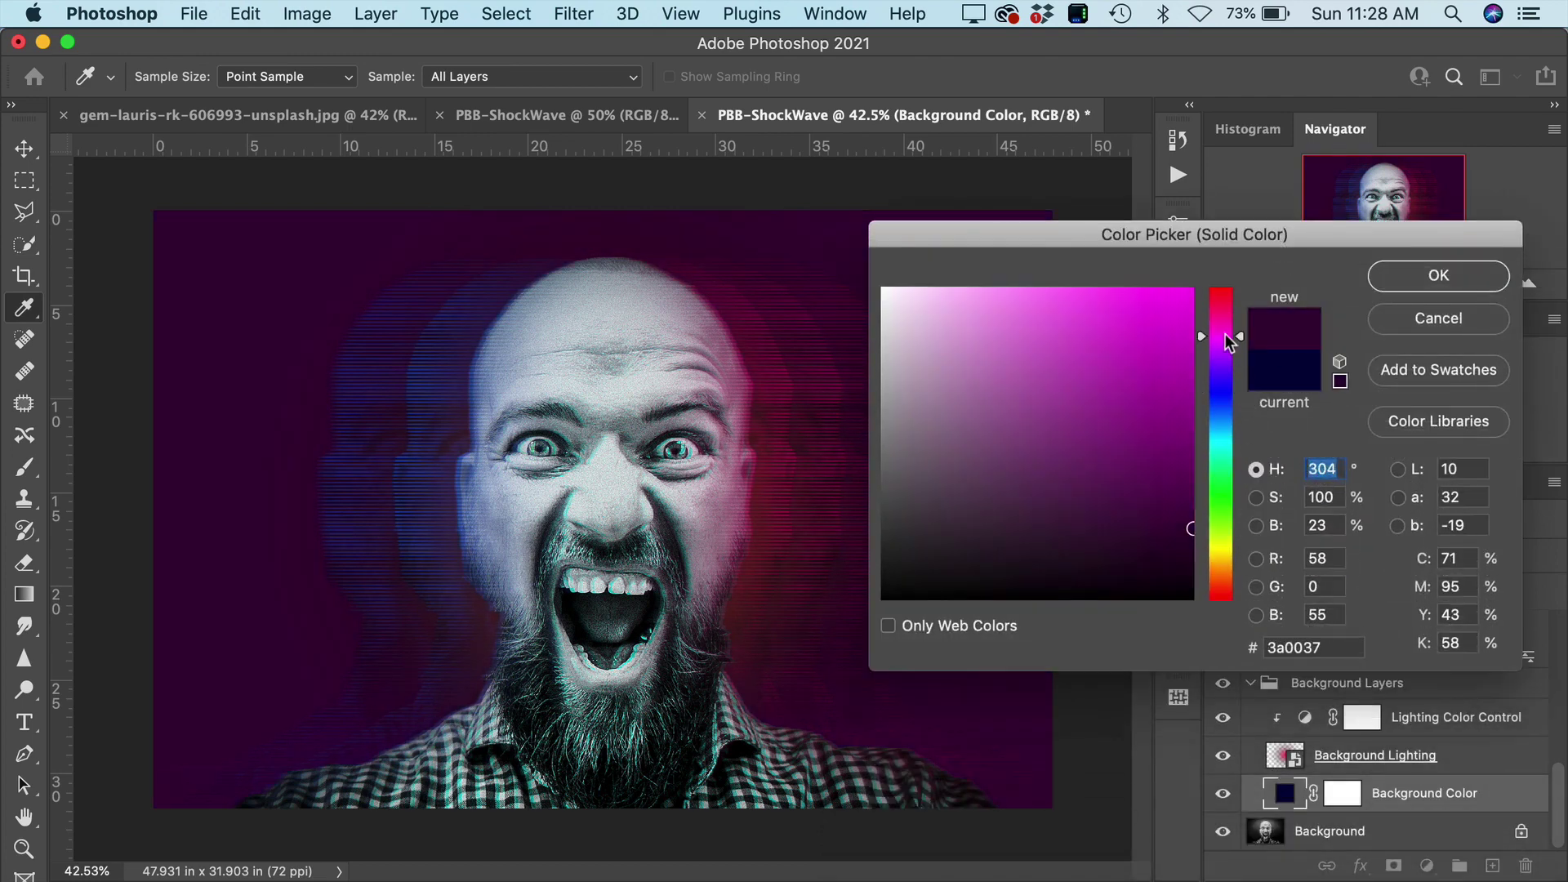
{"action": "left_click", "coordinate": [1227, 308]}
{"action": "left_click", "coordinate": [1226, 531]}
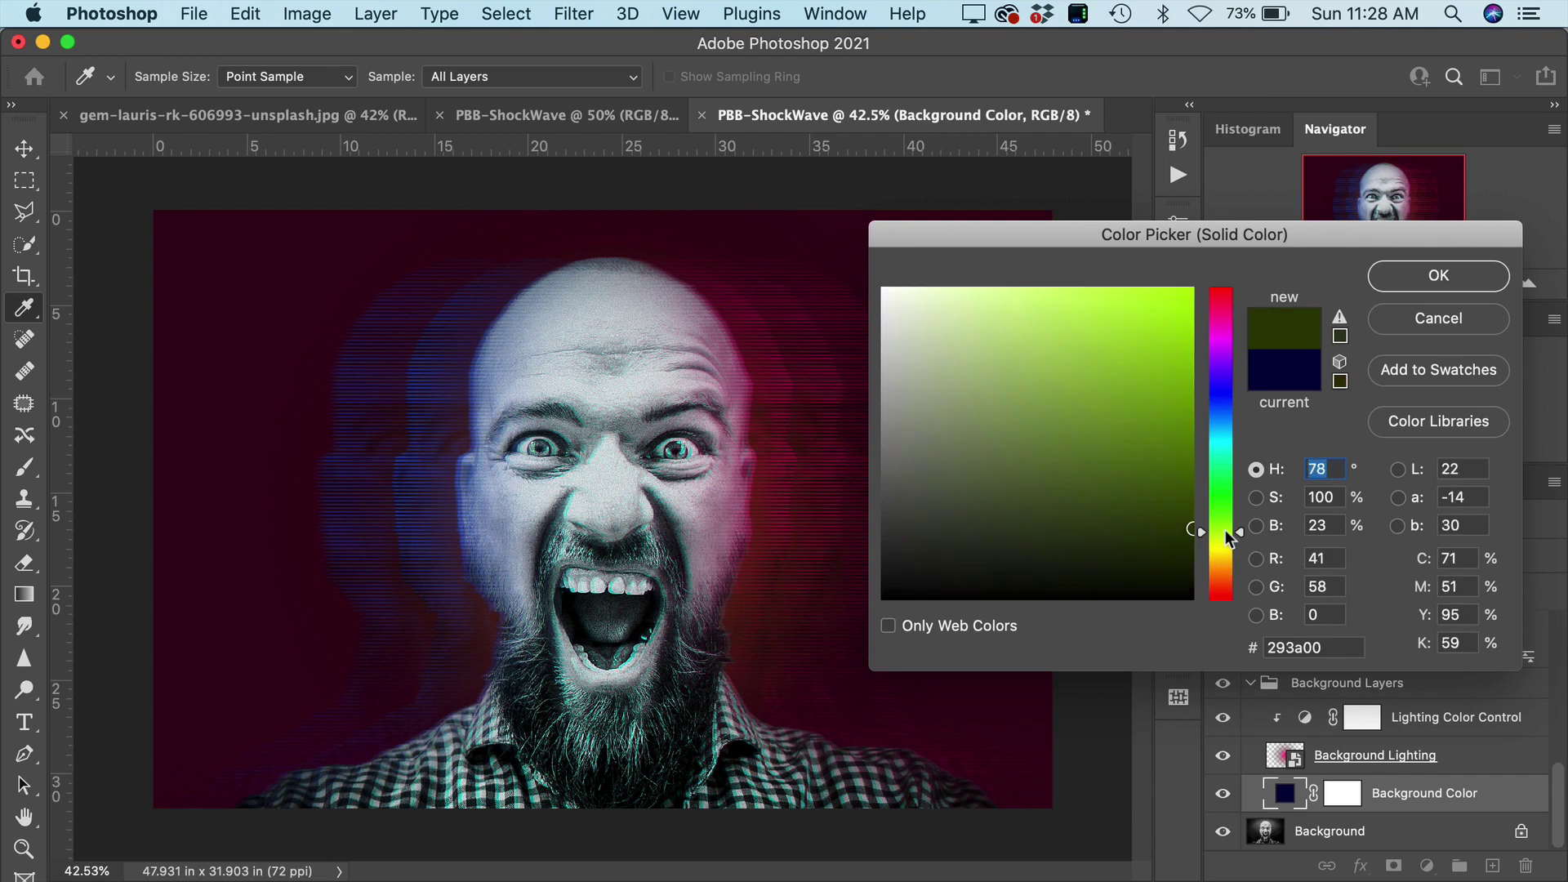
{"action": "left_click", "coordinate": [1226, 520]}
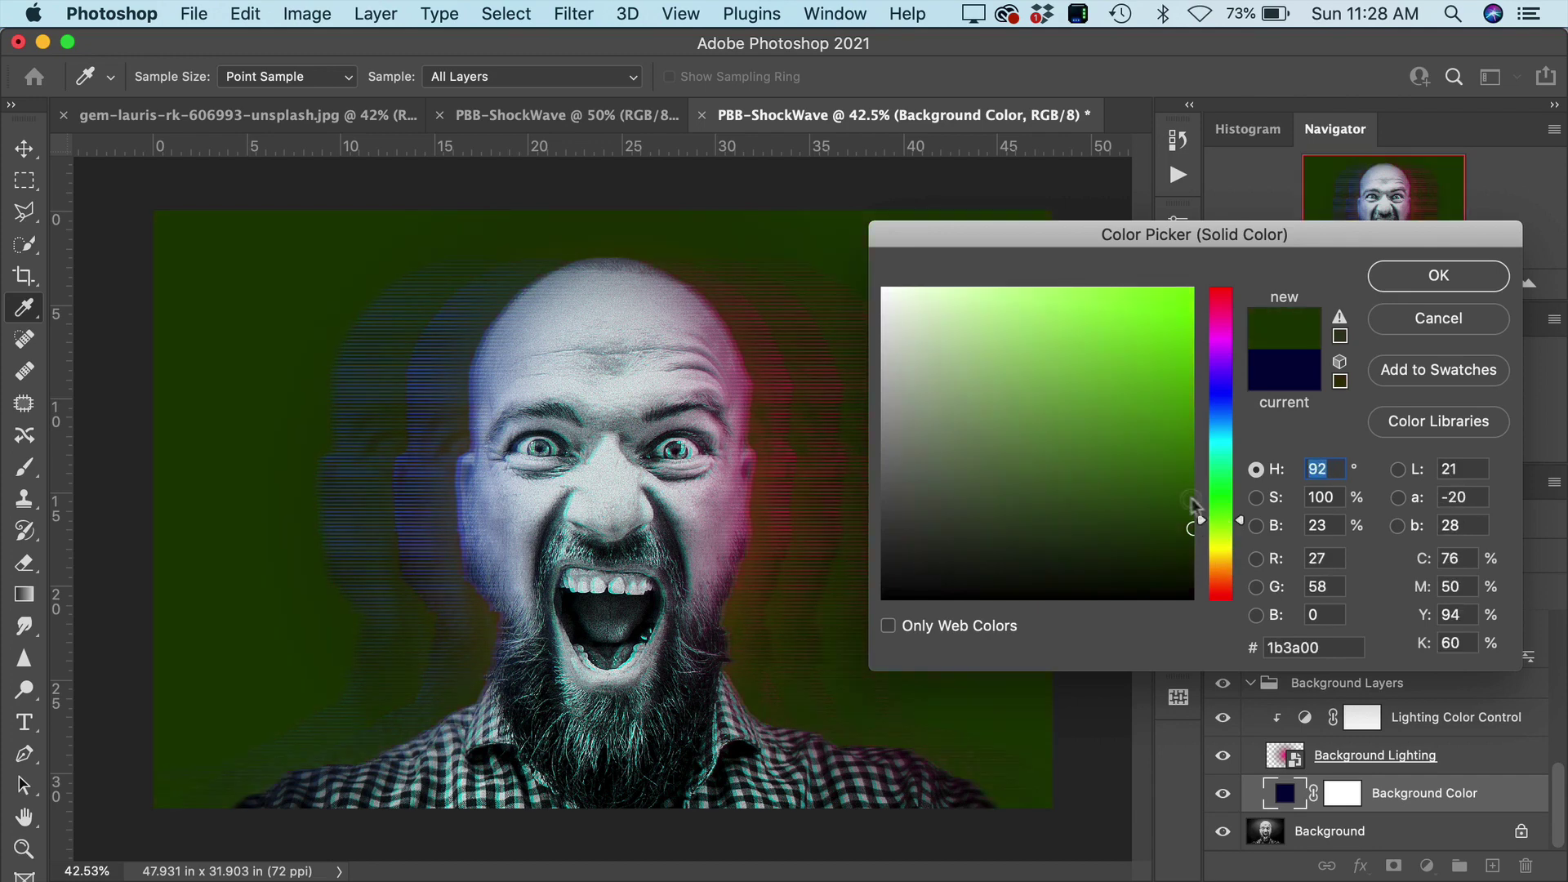
{"action": "left_click_drag", "start_coordinate": [1166, 534], "coordinate": [1182, 547]}
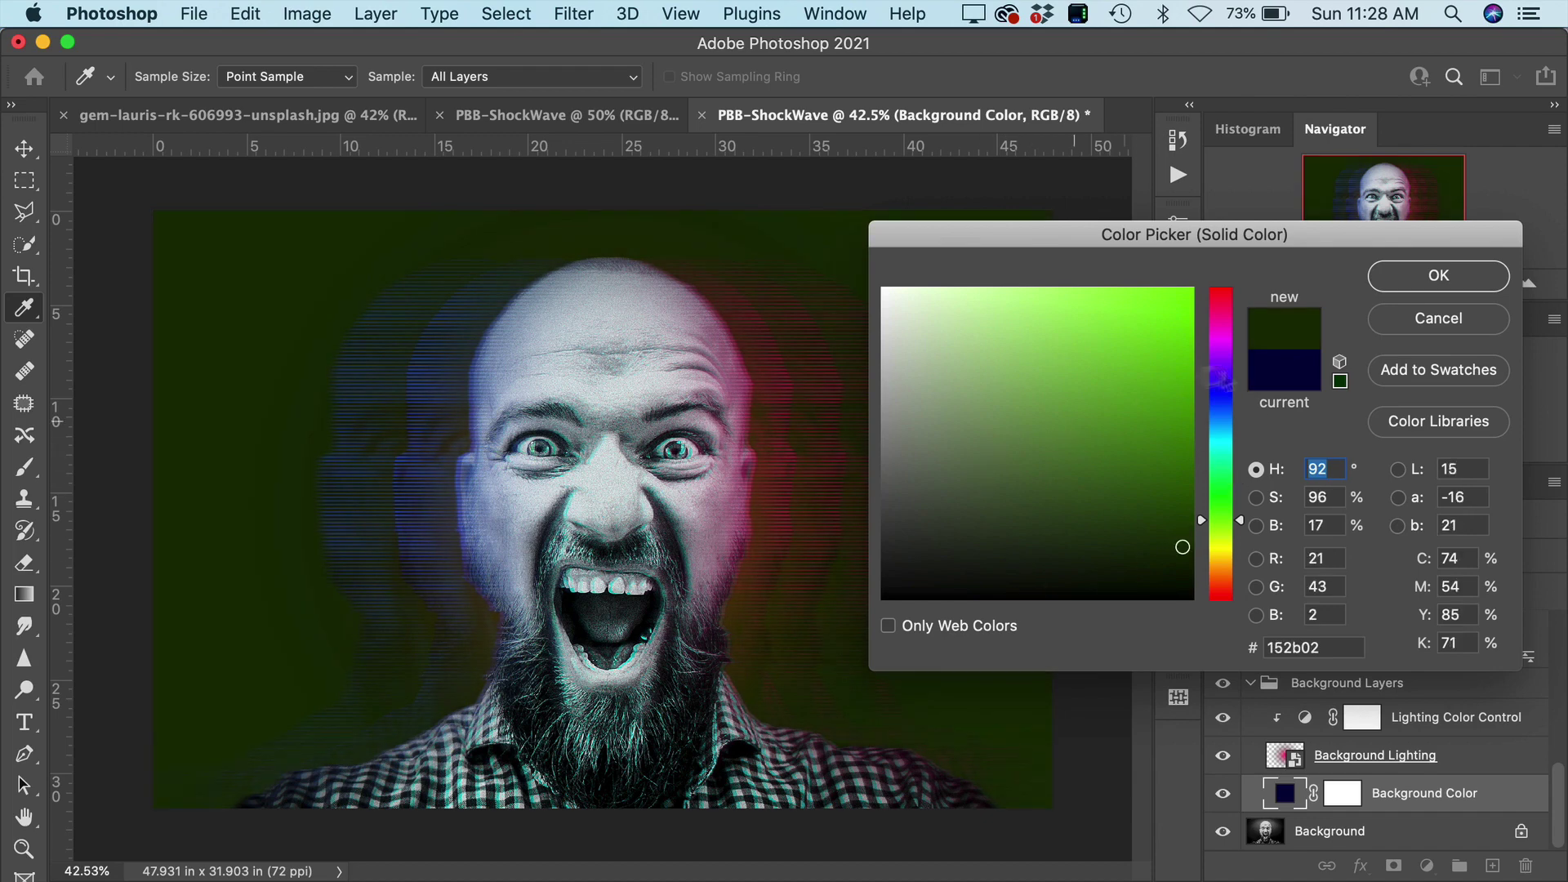
Try a bright turquoise background fill (#14dcde), and settle on dark teal #032929 for the Background Color layer.
{"action": "left_click", "coordinate": [1217, 439]}
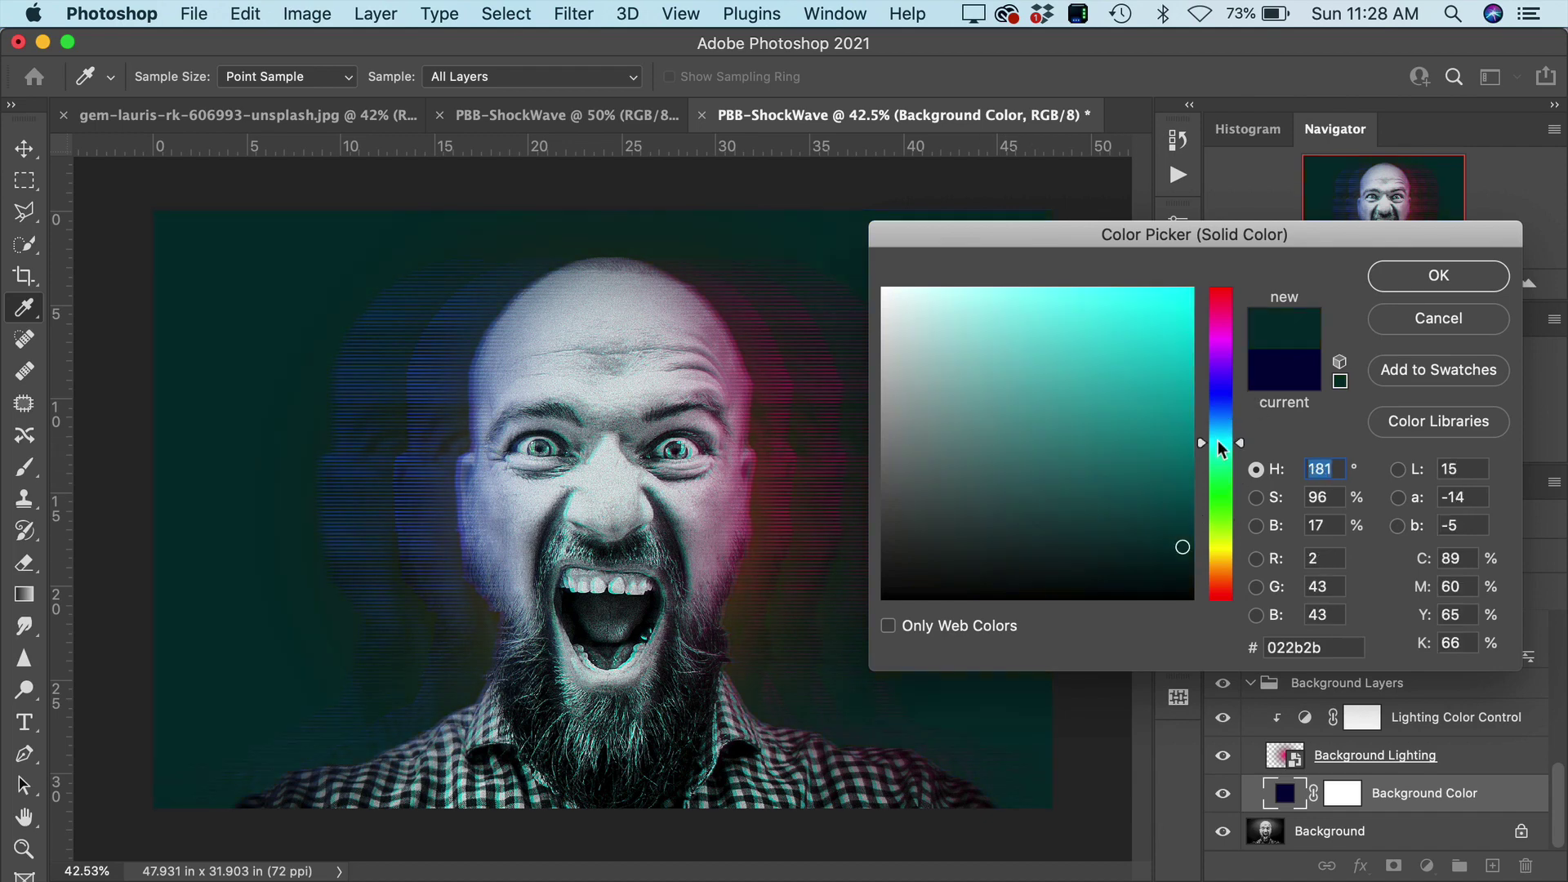
{"action": "left_click", "coordinate": [1047, 512]}
{"action": "left_click_drag", "start_coordinate": [1124, 418], "coordinate": [1165, 327]}
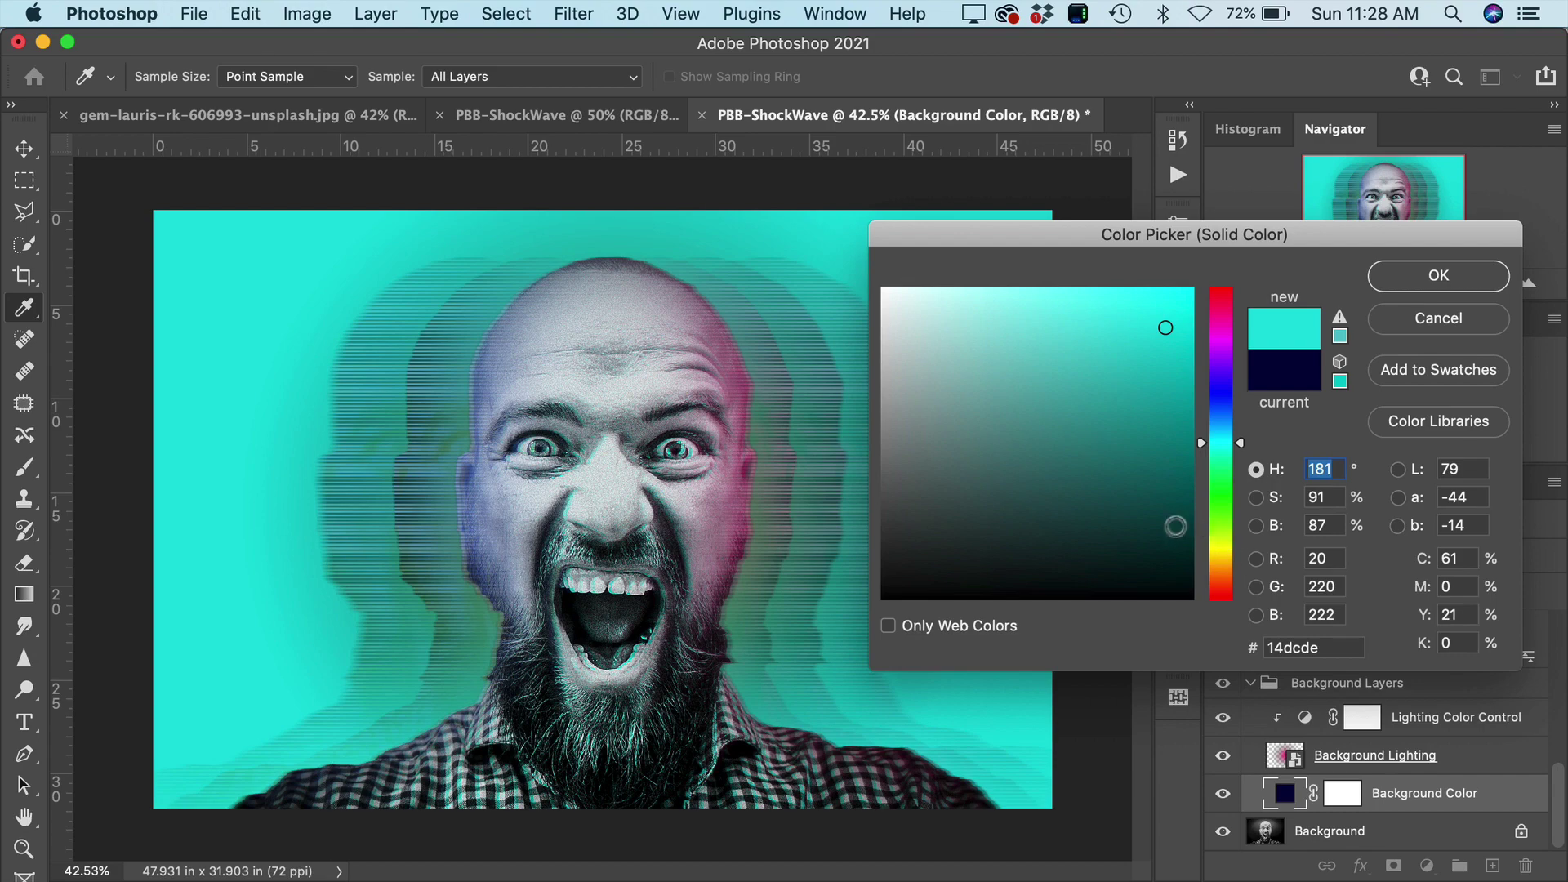
{"action": "left_click_drag", "start_coordinate": [1174, 528], "coordinate": [1173, 548]}
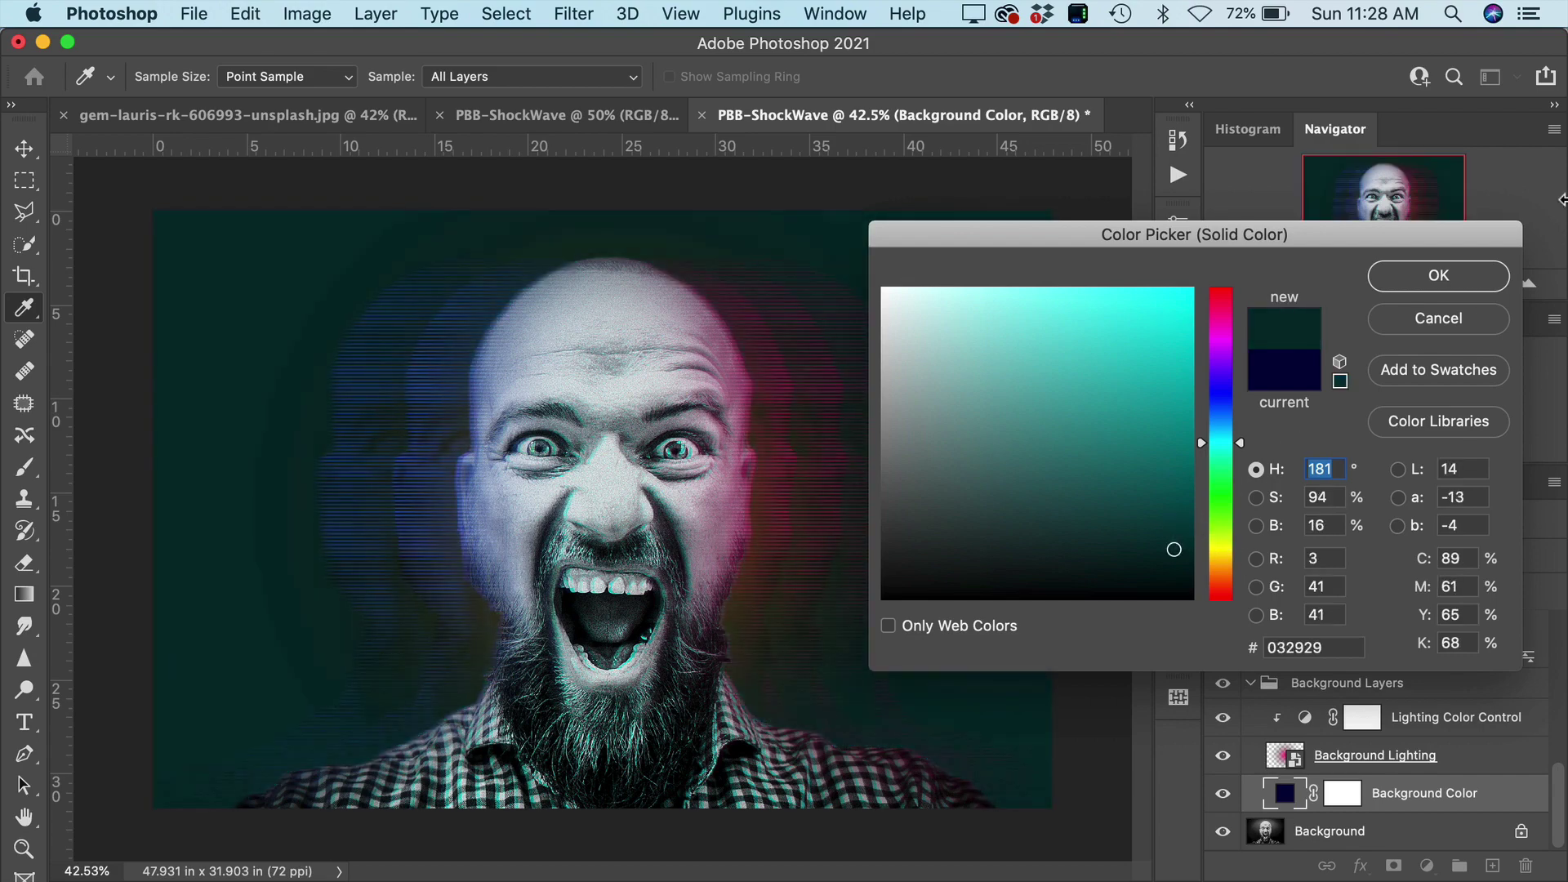
{"action": "left_click", "coordinate": [1437, 278]}
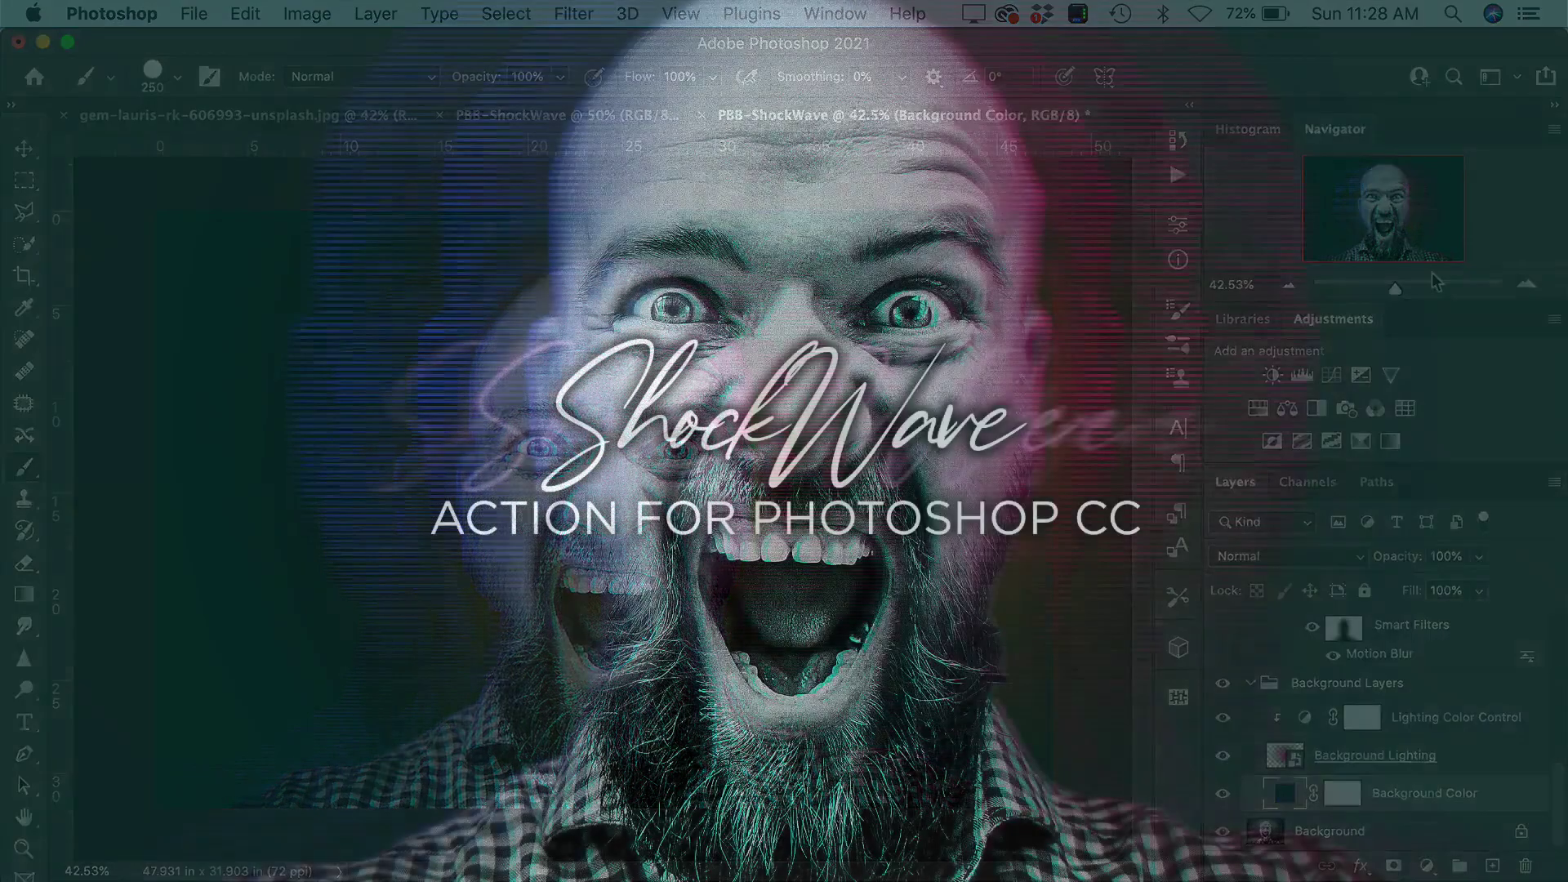